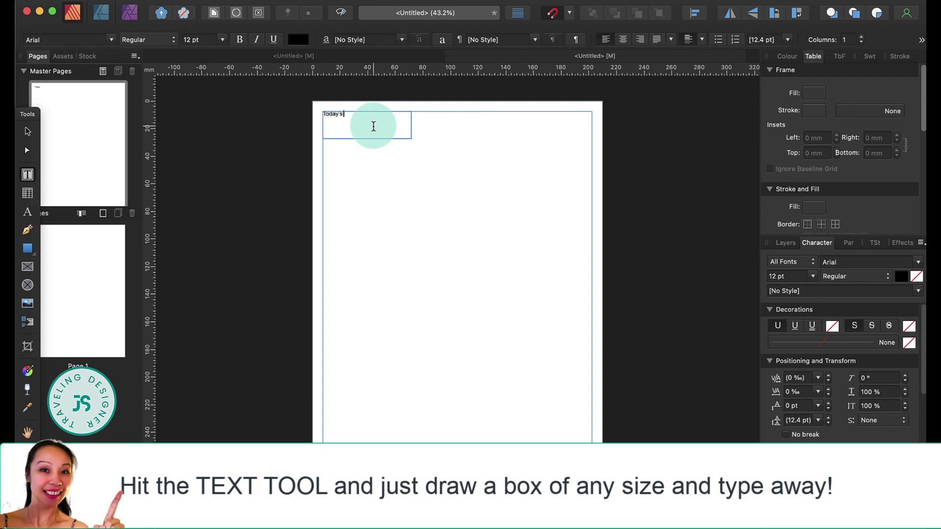
Set the whole "Today's Plan" title text to 24 pt
key(super+a)
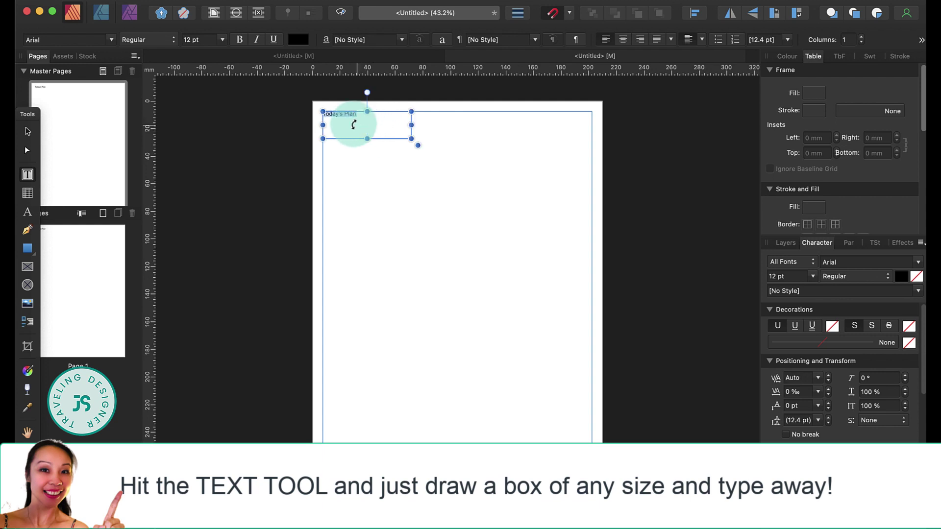
click(222, 40)
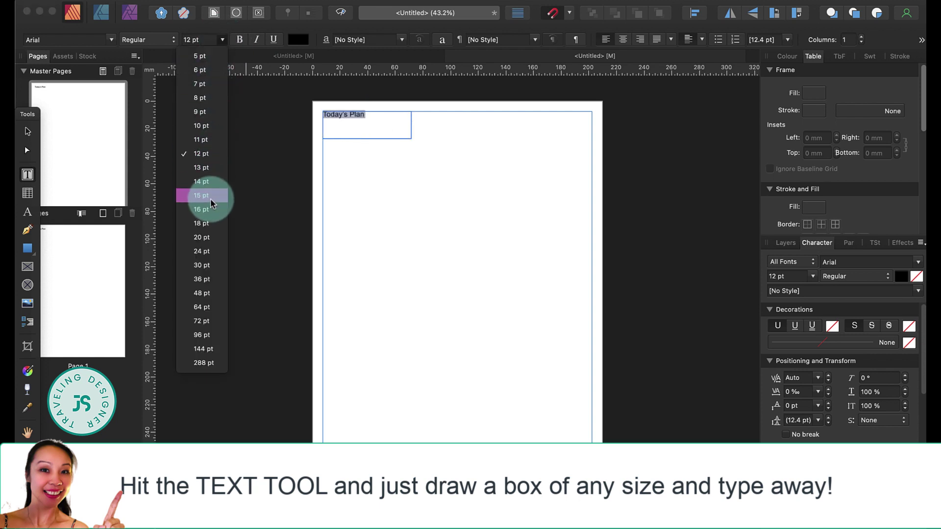
click(204, 250)
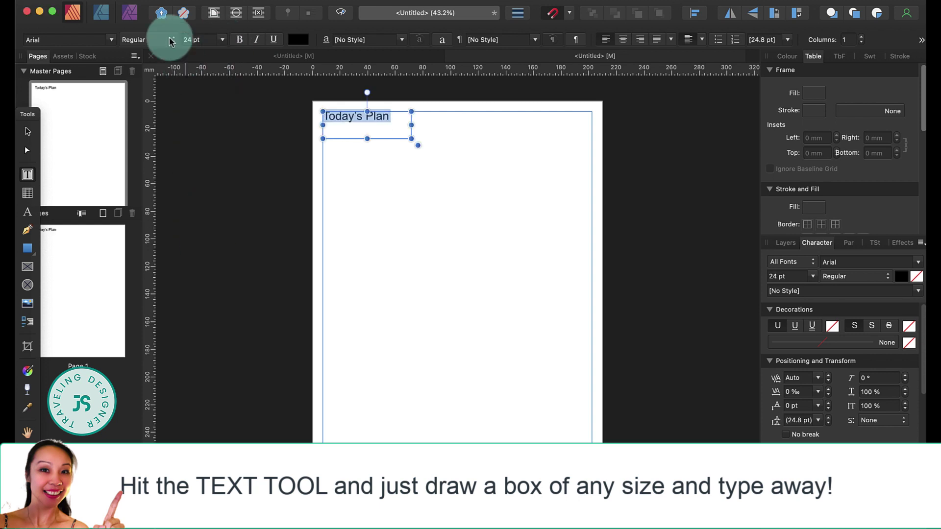
Change the title's font to Better Valentina and scale its frame up until the text is about 35.8 pt
click(112, 40)
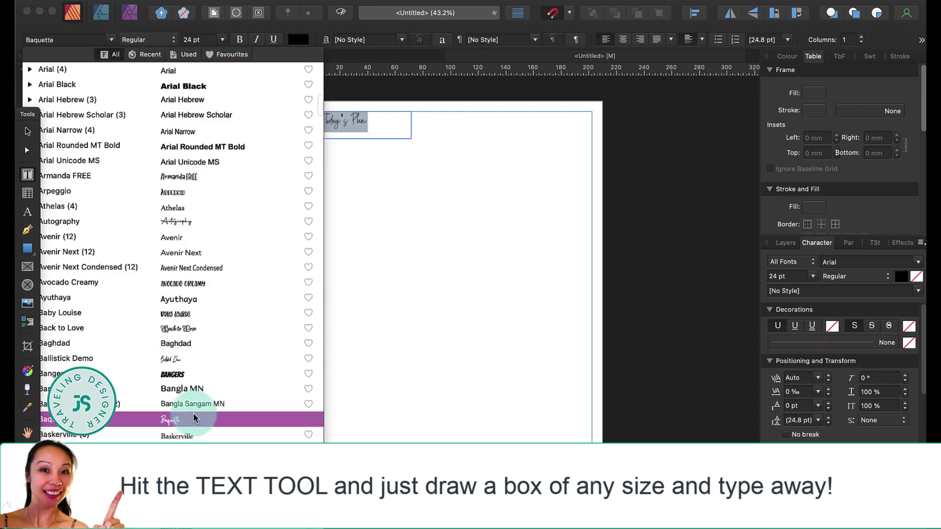
scroll(193, 412, down, 5)
key(Down)
key(Down)
key(Down)
key(Down)
key(Down)
key(Down)
key(Down)
key(Down)
key(Down)
key(Down)
key(Down)
key(Down)
key(Down)
key(Down)
key(Down)
key(Down)
key(Down)
key(Up)
key(Up)
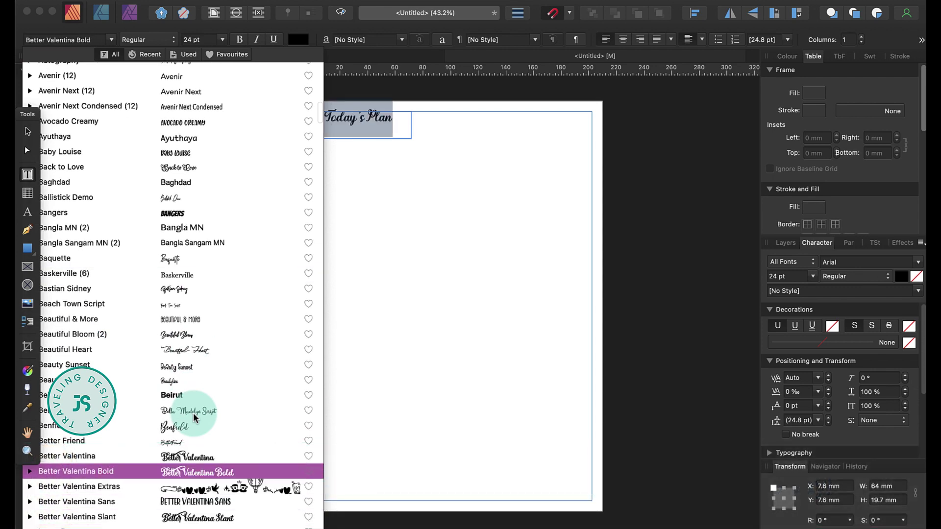
click(225, 462)
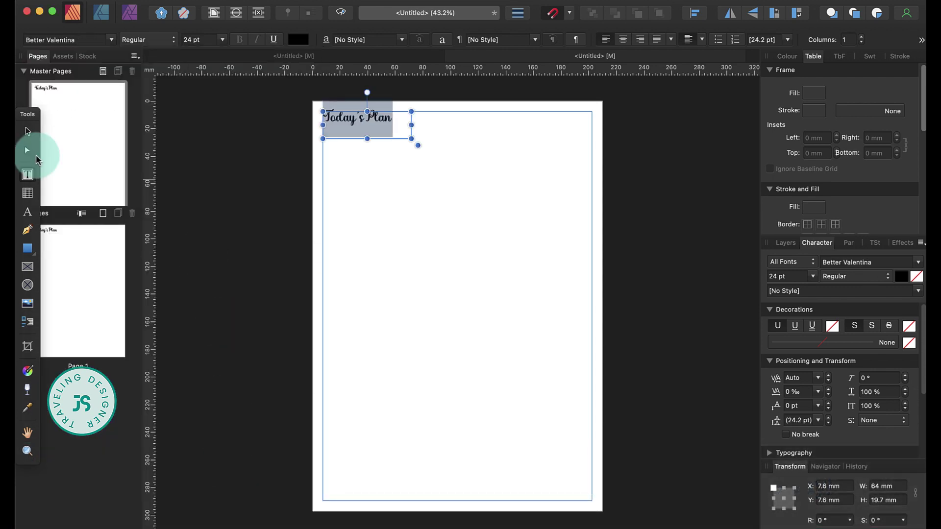
click(28, 131)
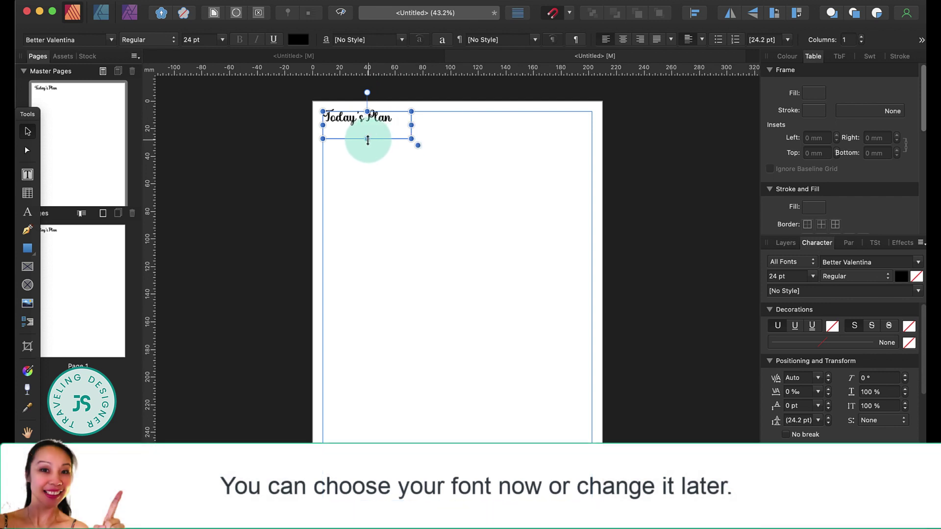
drag(367, 139, 437, 149)
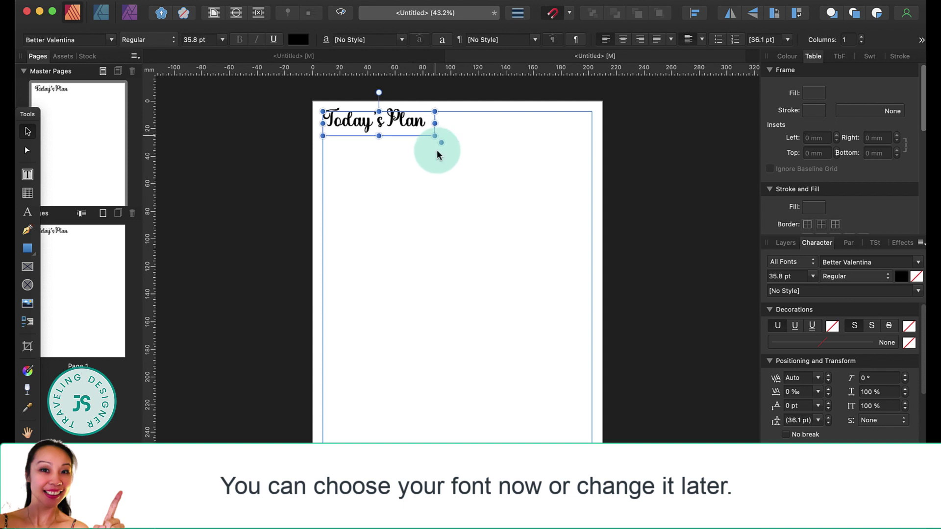
Add a text frame about 26.3 × 7.9 mm to the right of the title, containing "DATE:"
scroll(437, 149, up, 4)
scroll(436, 149, up, 5)
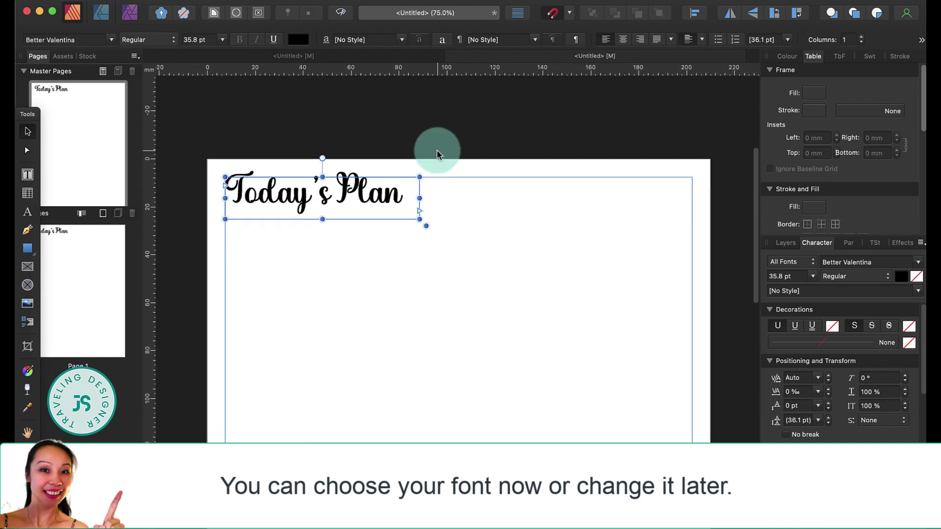
click(28, 174)
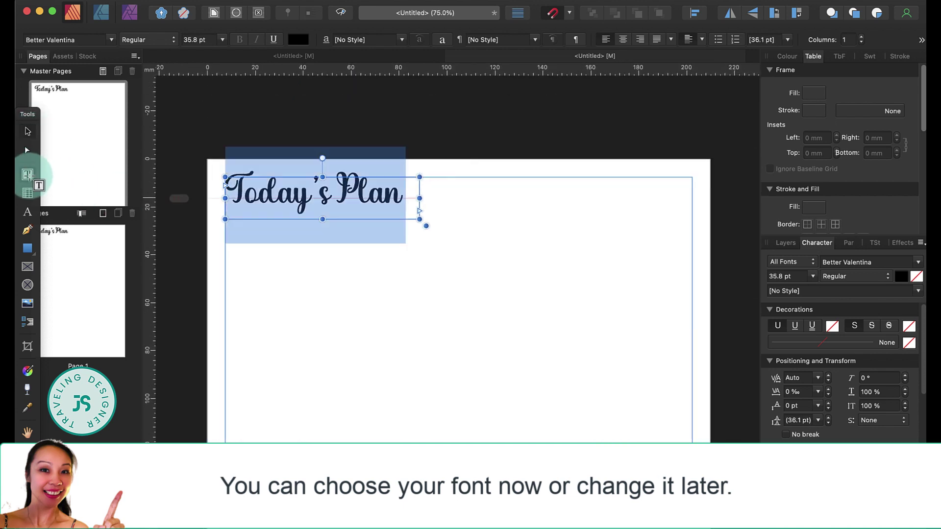
drag(449, 188, 513, 207)
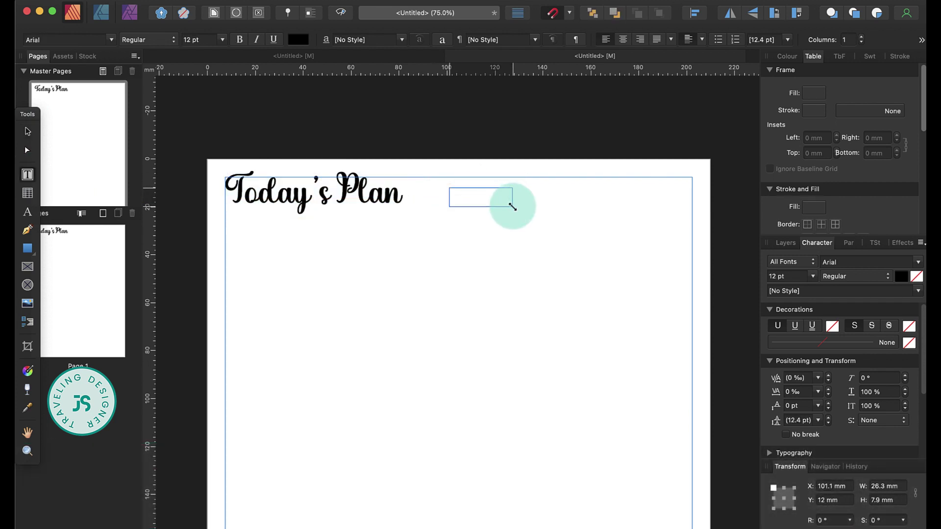
text(DATE:)
Change the font of the "DATE:" text to Poppins
key(super+a)
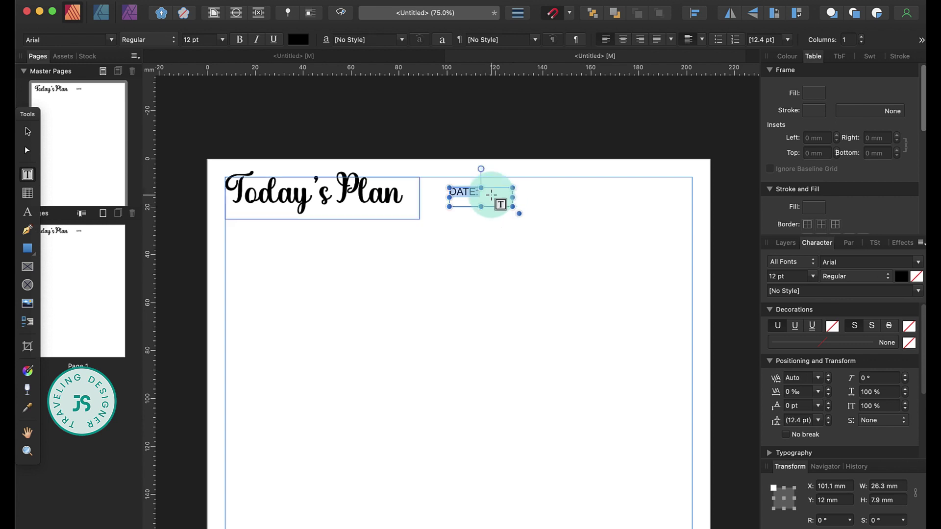
click(111, 40)
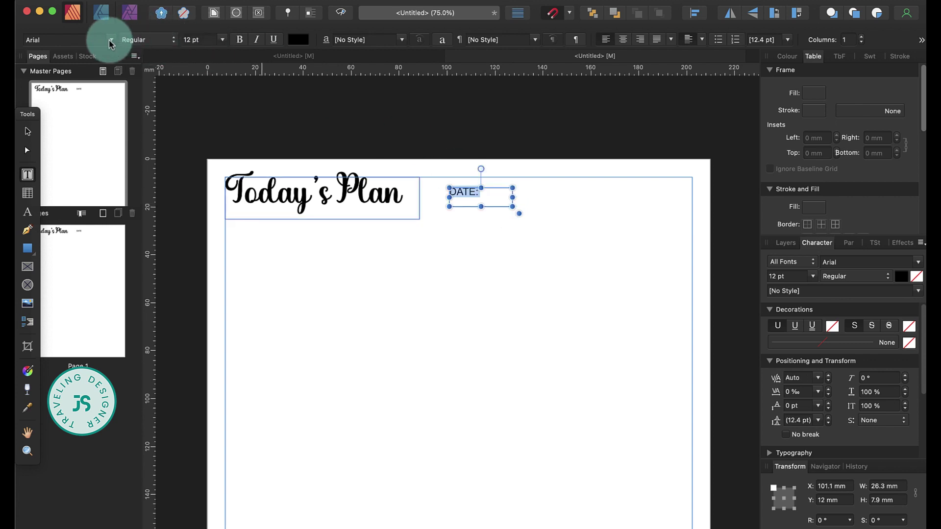
click(85, 37)
key(Up)
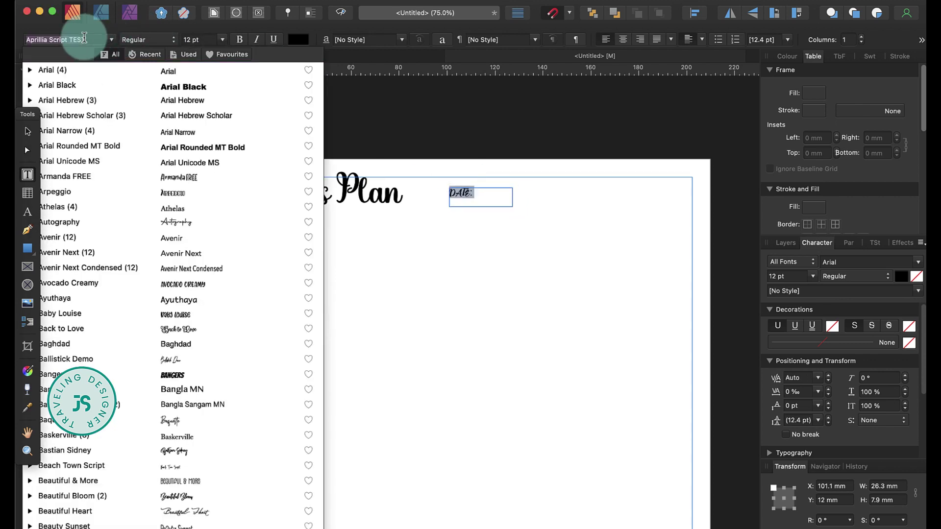
text(POPP)
click(98, 74)
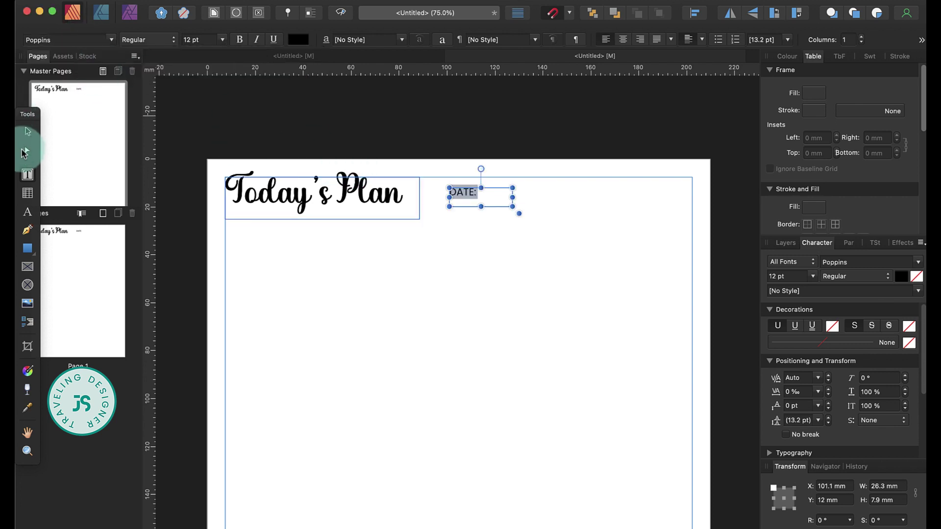
Shrink the "DATE:" frame to about 13.7 × 4.4 mm and move it to about X 140.1, Y 14.2 mm, vertically centred with the title
click(28, 132)
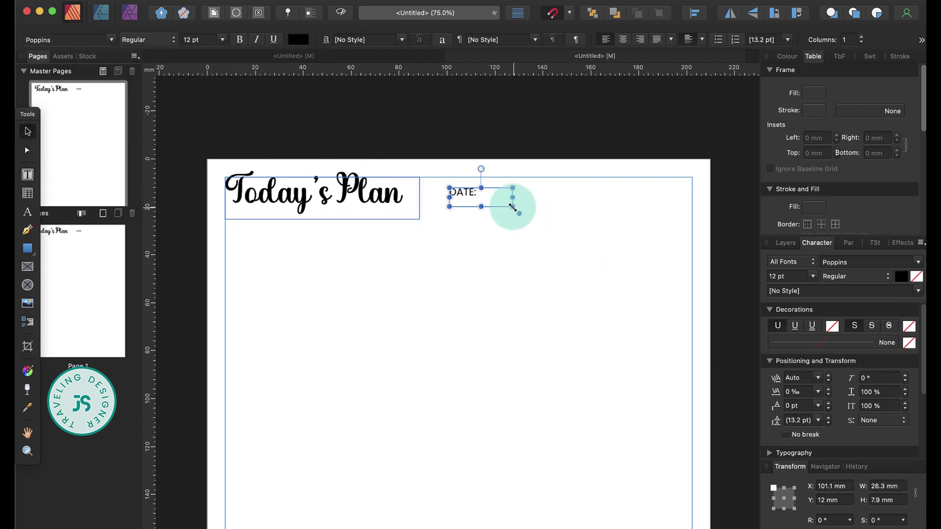
drag(481, 206, 566, 189)
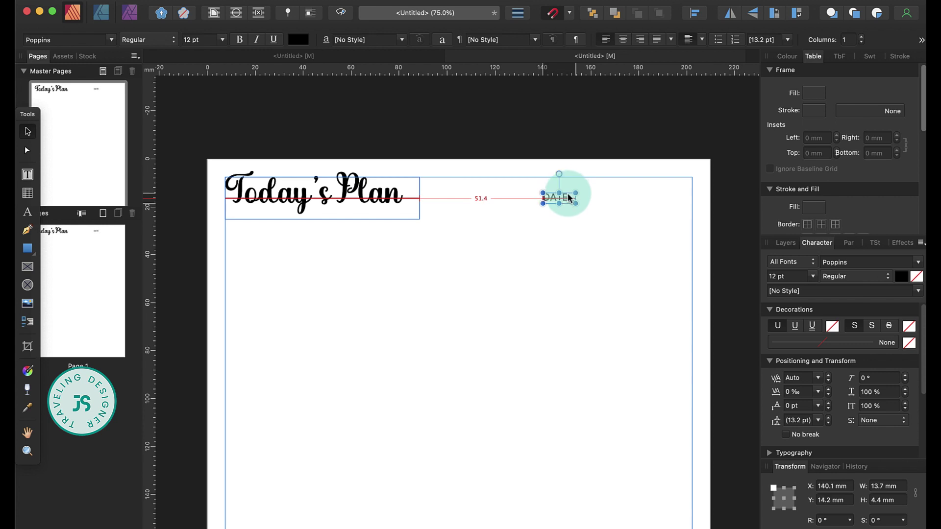
click(142, 202)
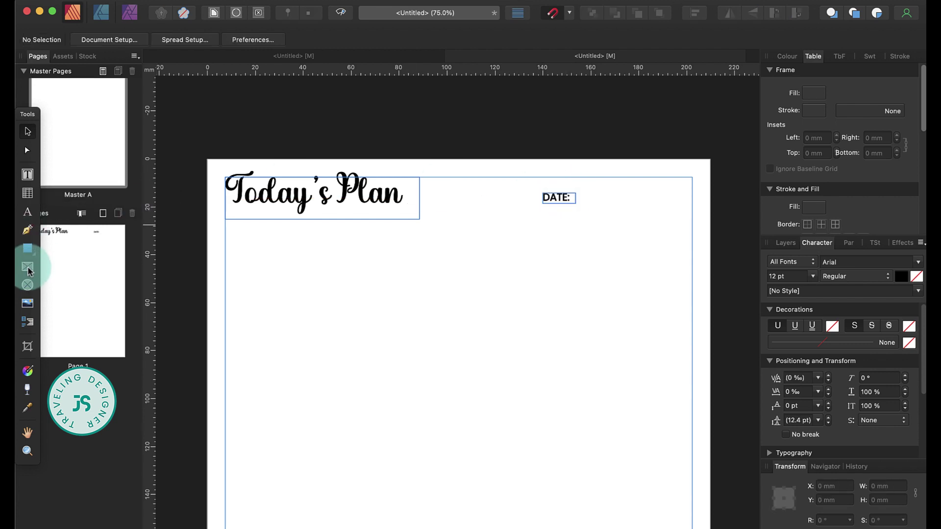
Draw a rectangle about 48.7 × 11.2 mm from the "DATE:" label to the right margin, filled with CMYK 0, 9, 5, 9
click(27, 249)
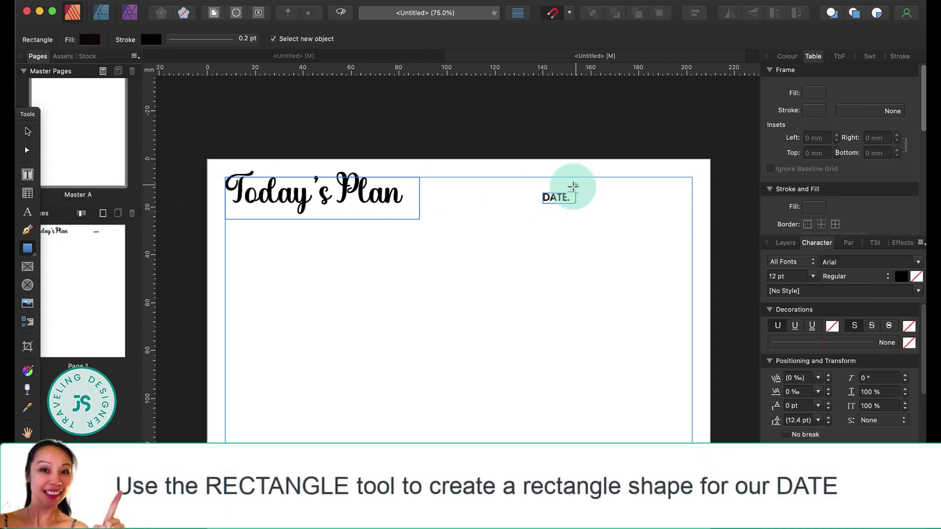
drag(576, 184, 688, 210)
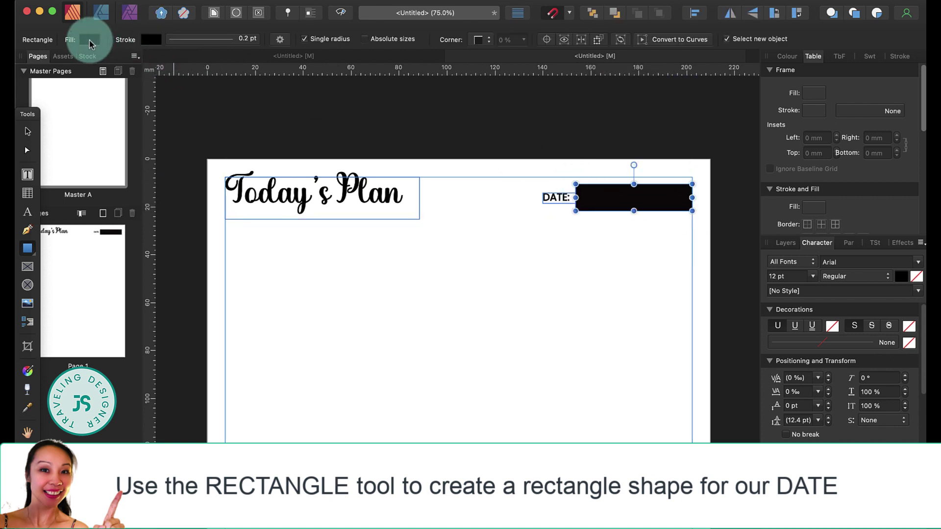
click(90, 45)
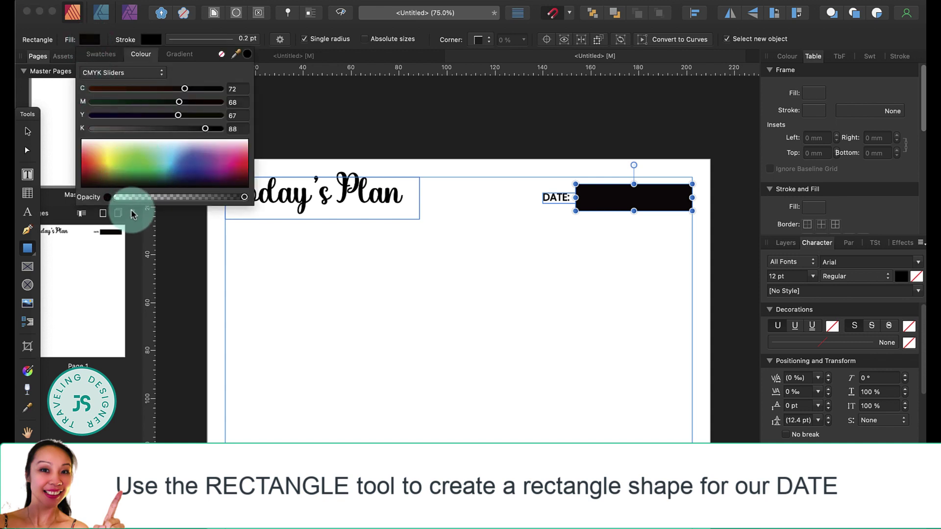
drag(93, 143, 81, 140)
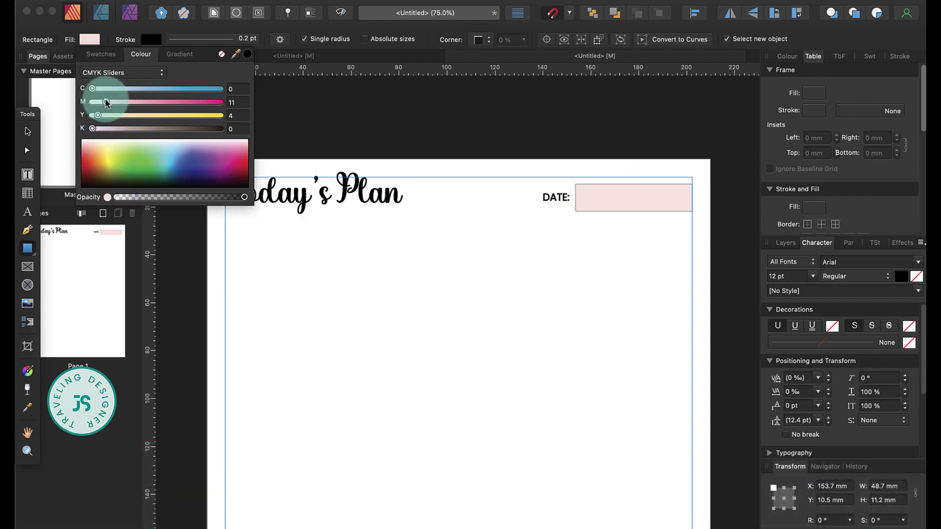
mouse_move(106, 102)
mouse_down()
mouse_move(96, 102)
mouse_move(98, 131)
mouse_move(104, 102)
mouse_up()
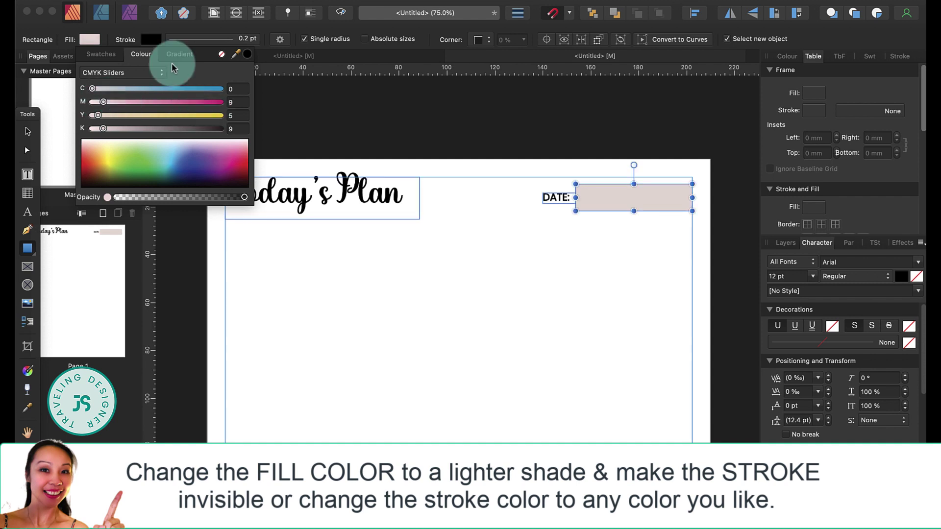
Remove the stroke from the date rectangle and deselect it
click(156, 40)
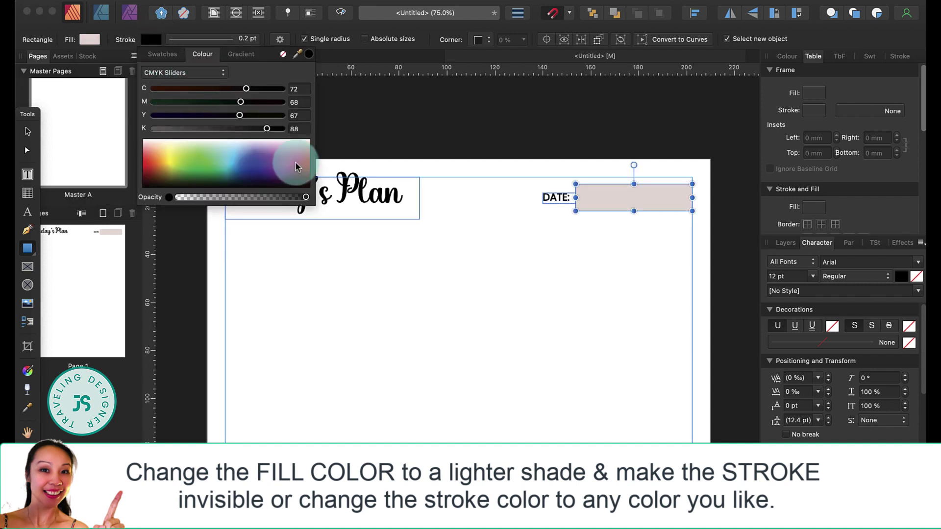
click(283, 54)
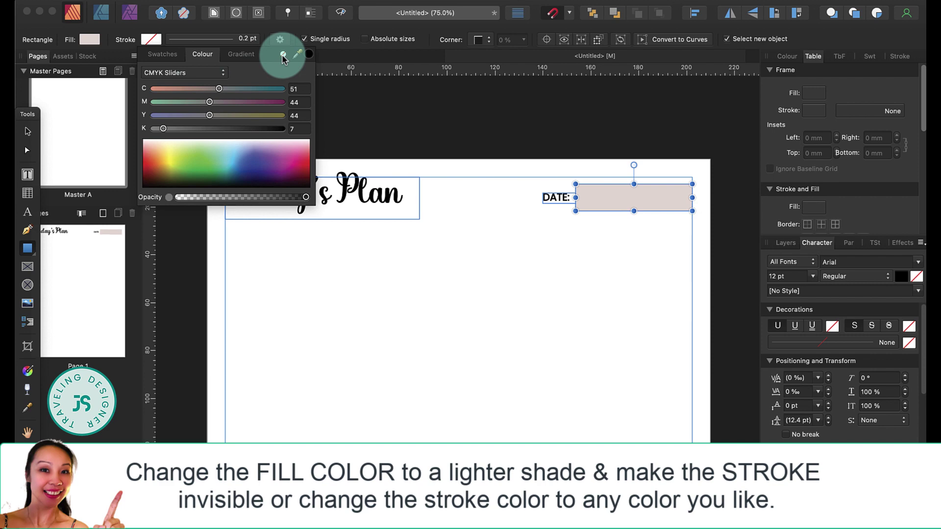
click(28, 131)
click(591, 287)
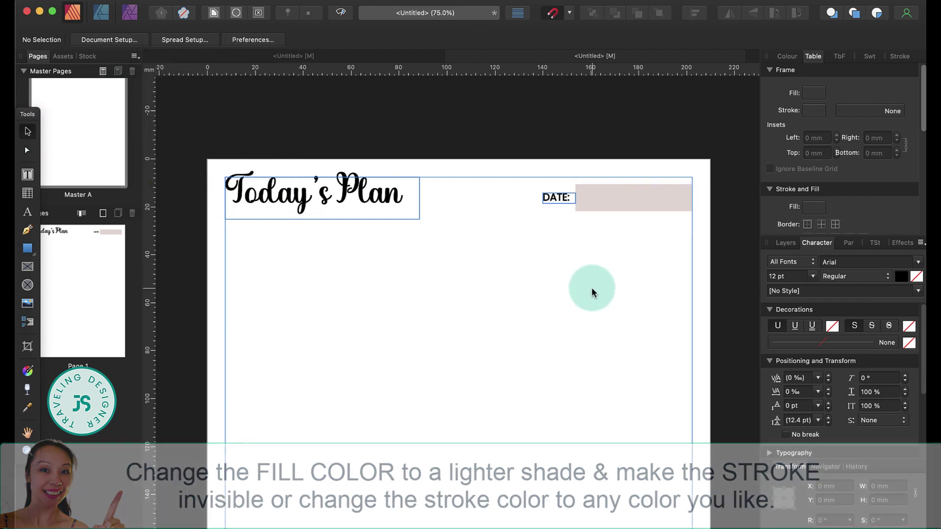
Duplicate the date rectangle below the title at the left margin, about 7.5 mm high and widened to just short of the page centre
click(588, 196)
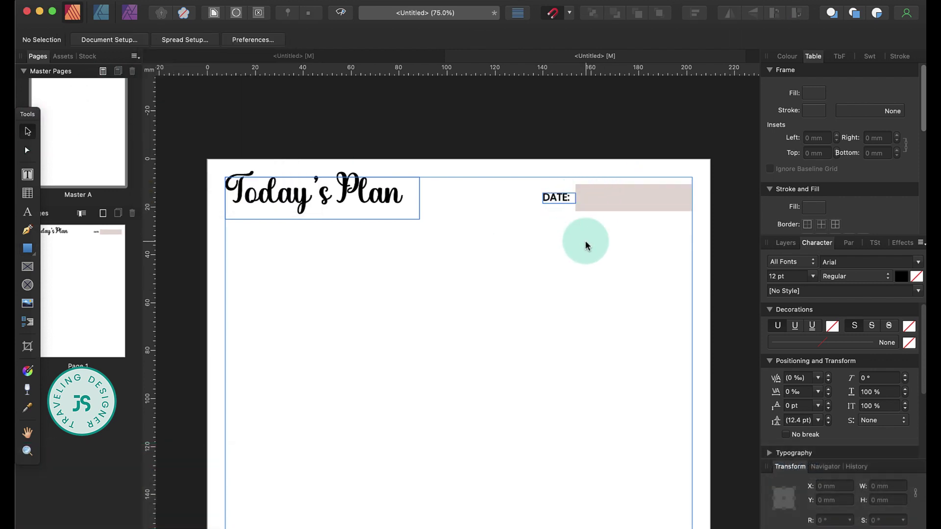
click(645, 198)
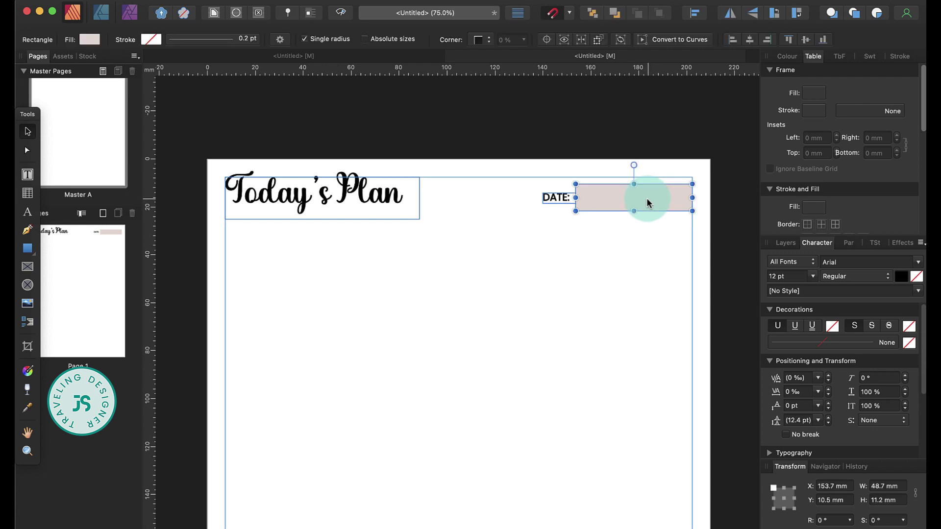
drag(646, 198, 307, 239)
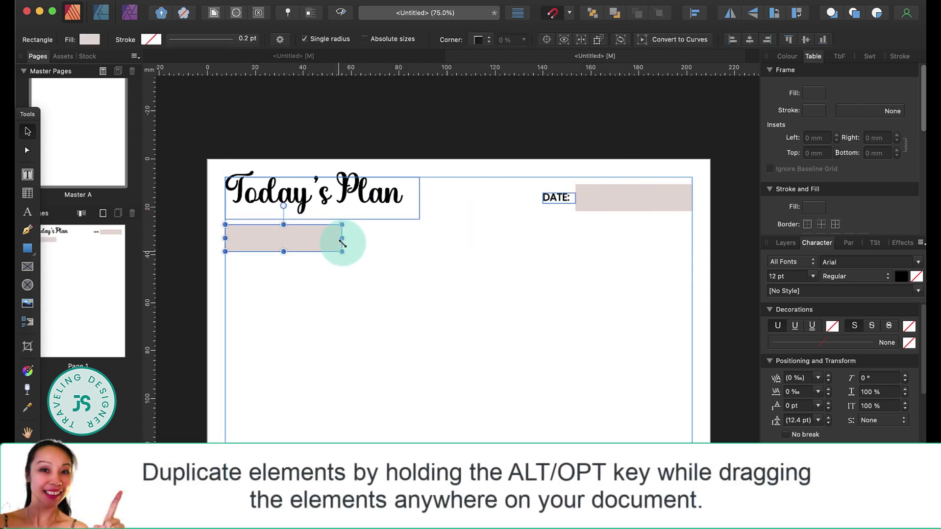
drag(283, 250, 283, 242)
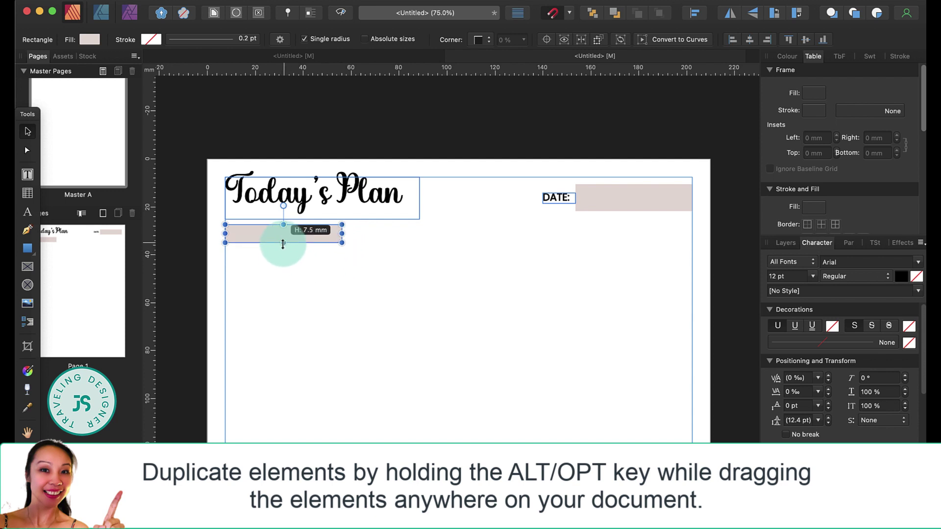
drag(342, 234, 372, 235)
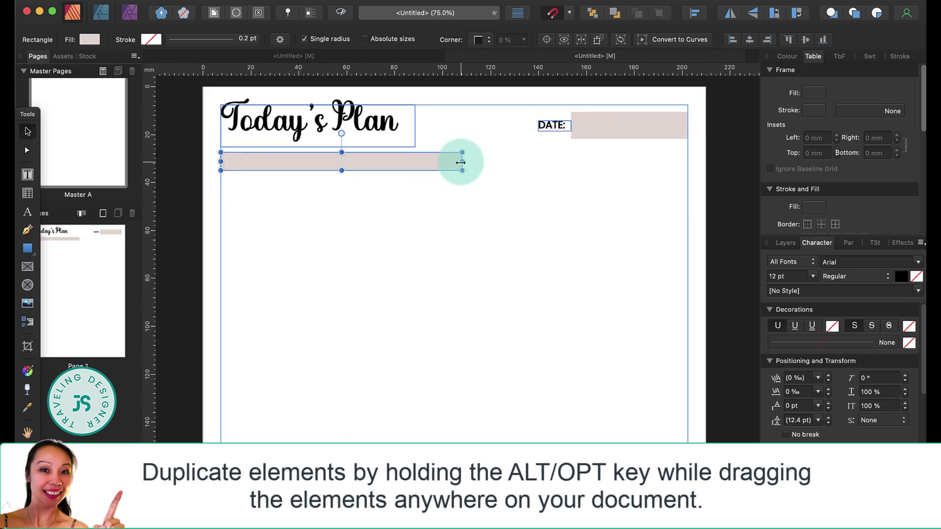
drag(457, 159, 447, 164)
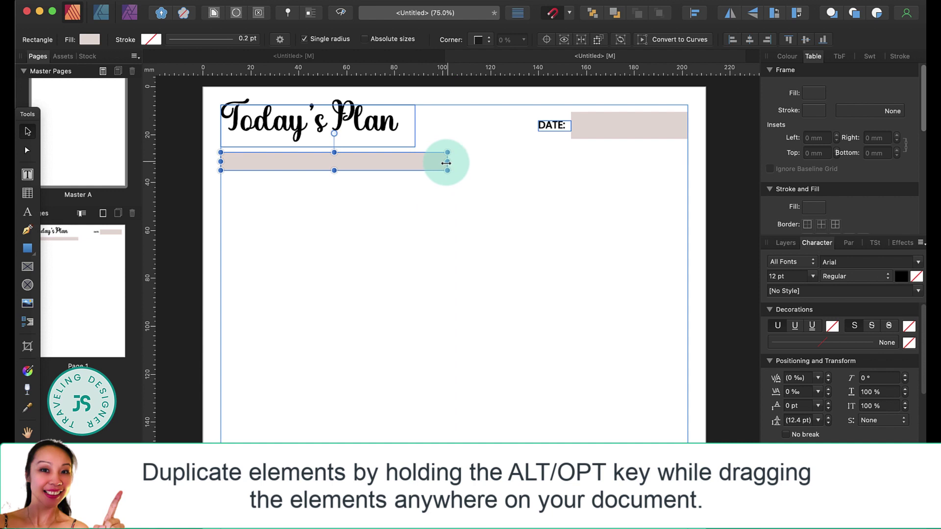
click(299, 199)
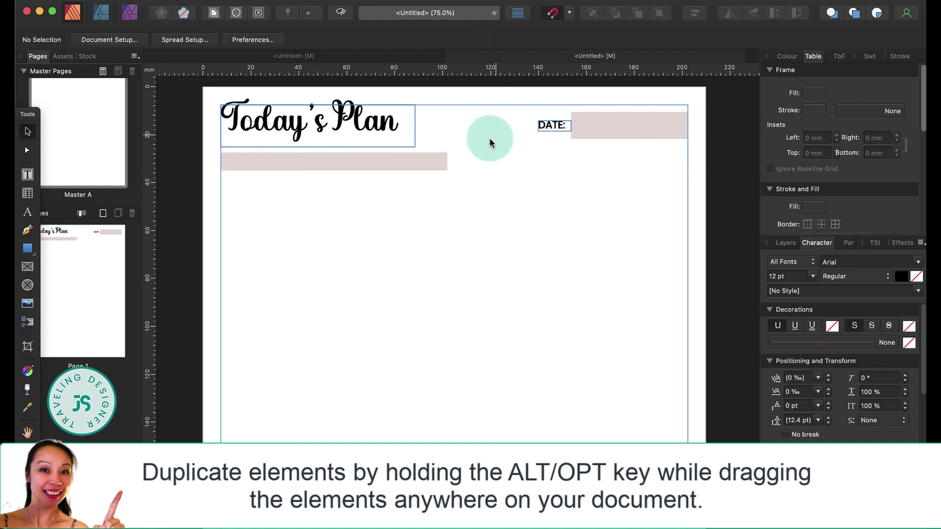
Duplicate the "DATE:" label onto the centre of the bar below the title and arrange it in front of the bar
click(558, 126)
drag(385, 156, 343, 159)
right_click(344, 159)
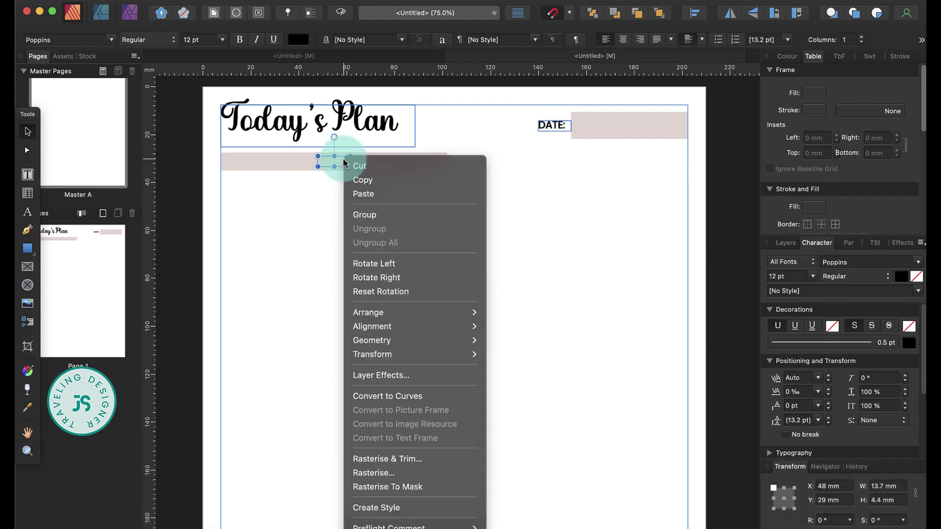
mouse_move(404, 313)
click(508, 312)
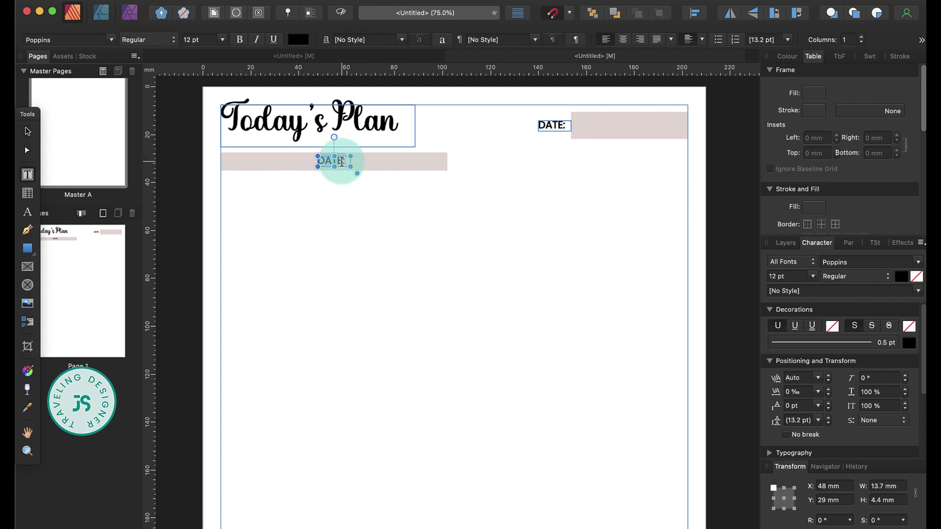
Replace the text of the label on the bar below the title with "DAILY SCHEDULE" and widen its frame to about 40.6 mm
text(DAILY)
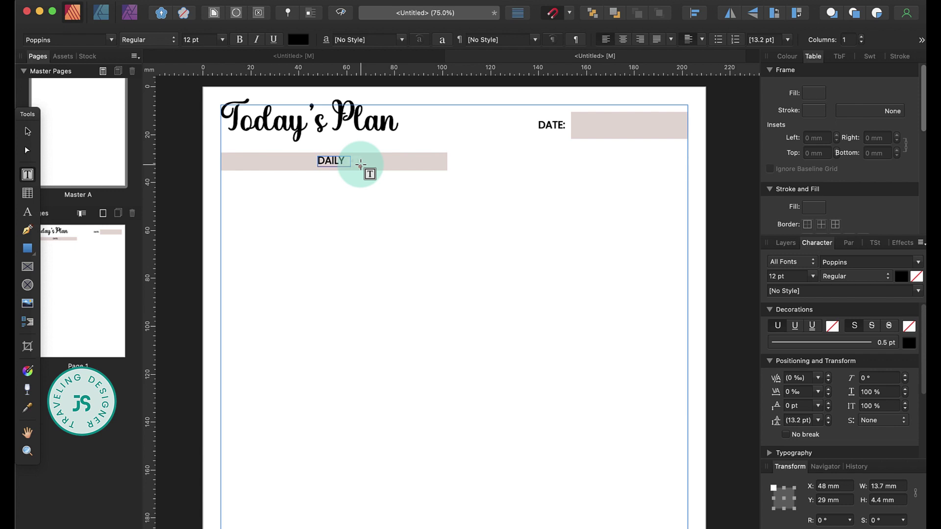
click(27, 131)
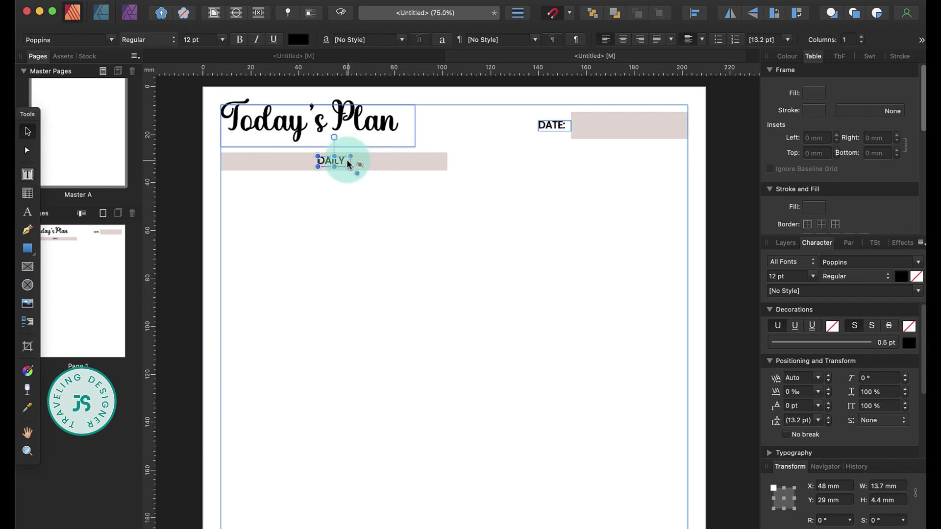
drag(351, 160, 416, 164)
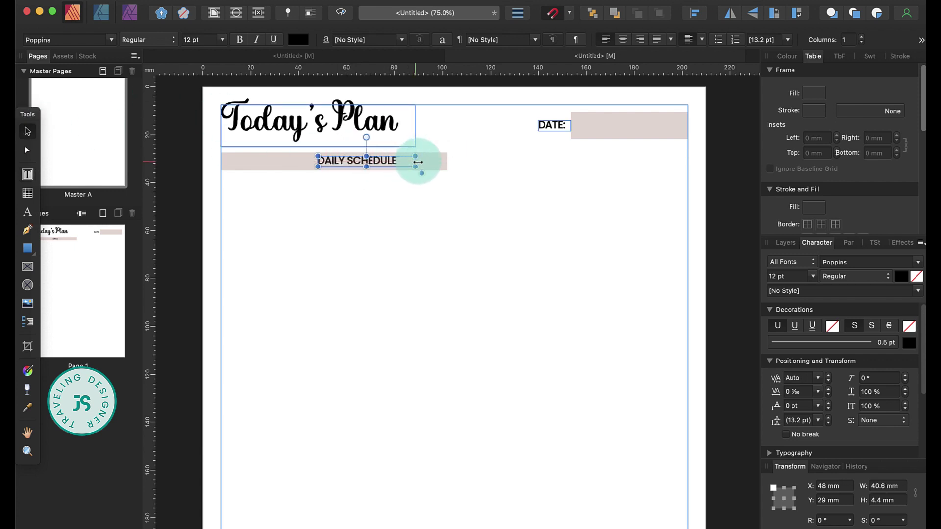
Set the tracking of the "DAILY SCHEDULE" text to 50 ‰ and centre-align it in its frame
triple_click(392, 158)
click(830, 240)
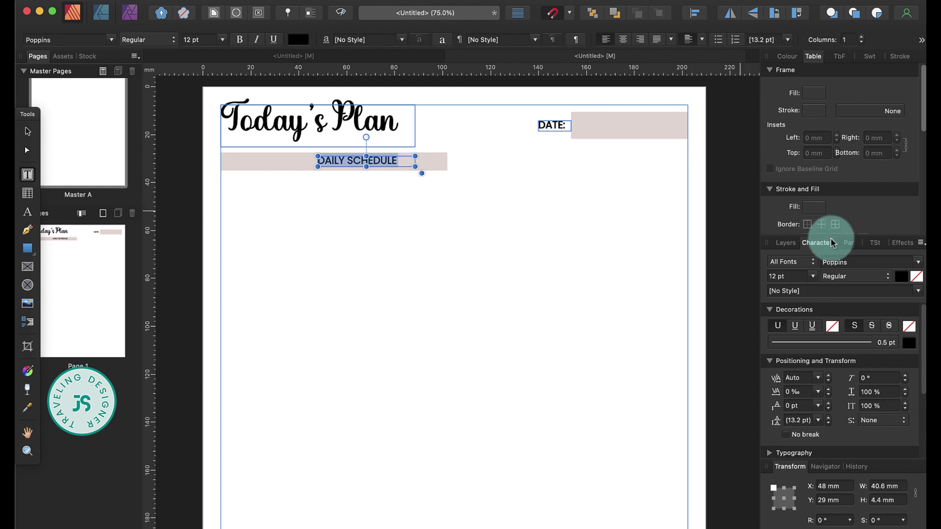
click(799, 392)
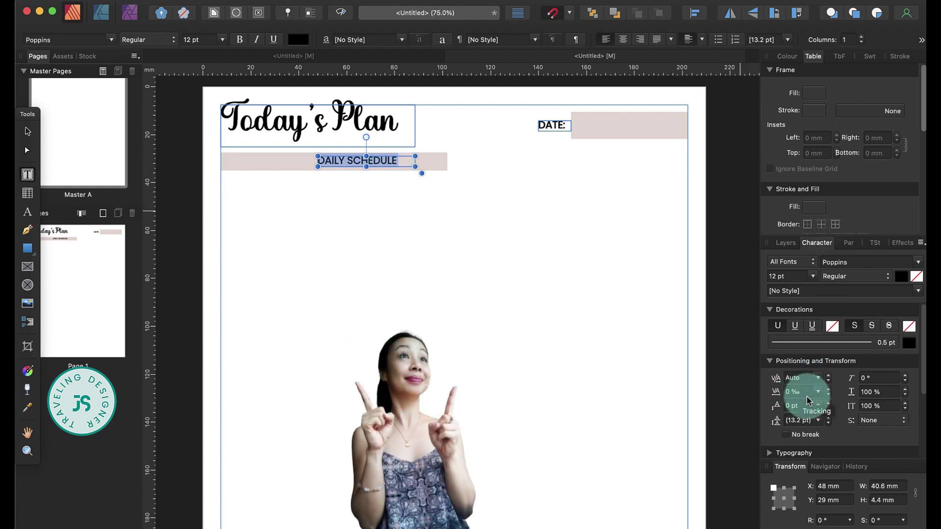
click(818, 395)
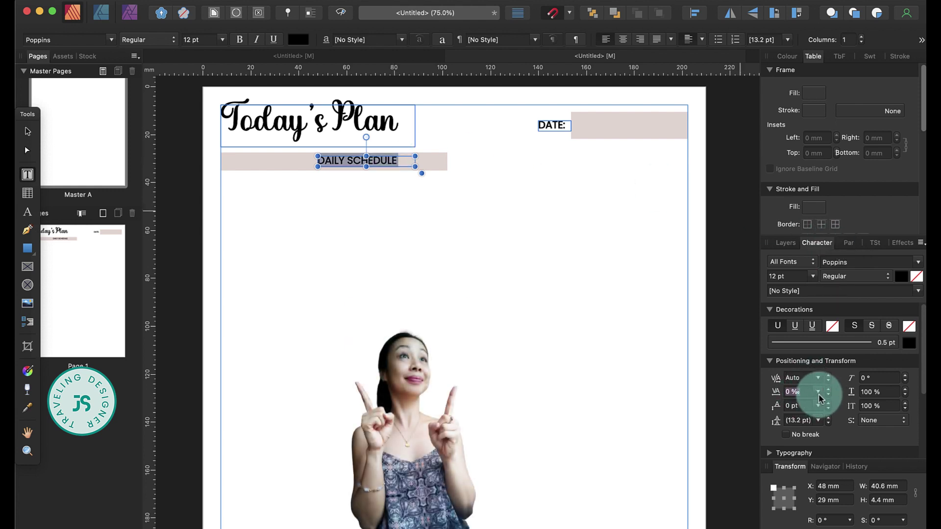
click(818, 396)
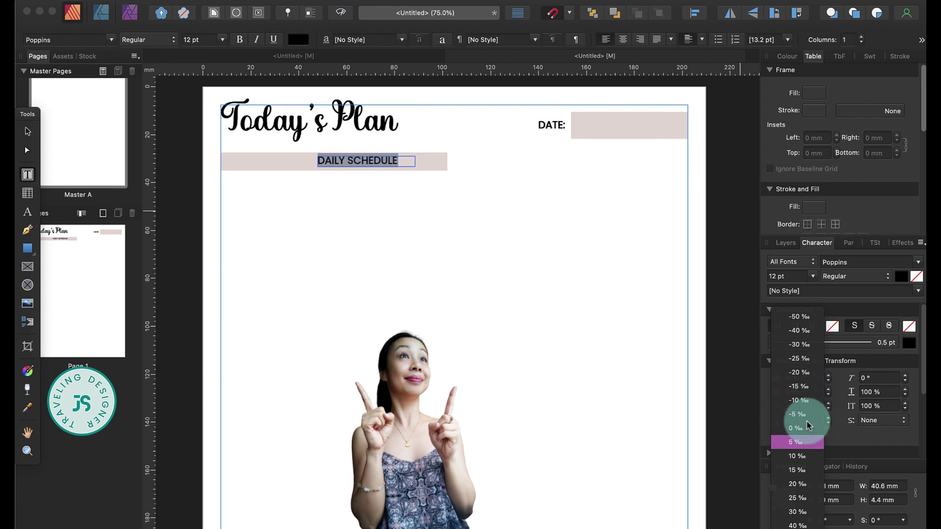
click(797, 524)
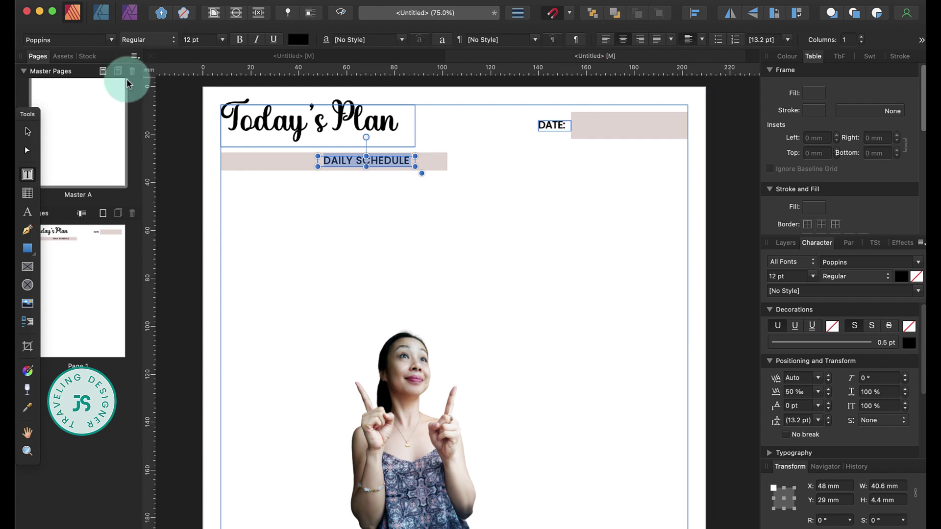
Move the "DAILY SCHEDULE" label to the centre of its shaded bar and deselect it
click(27, 130)
drag(387, 163, 353, 160)
click(410, 227)
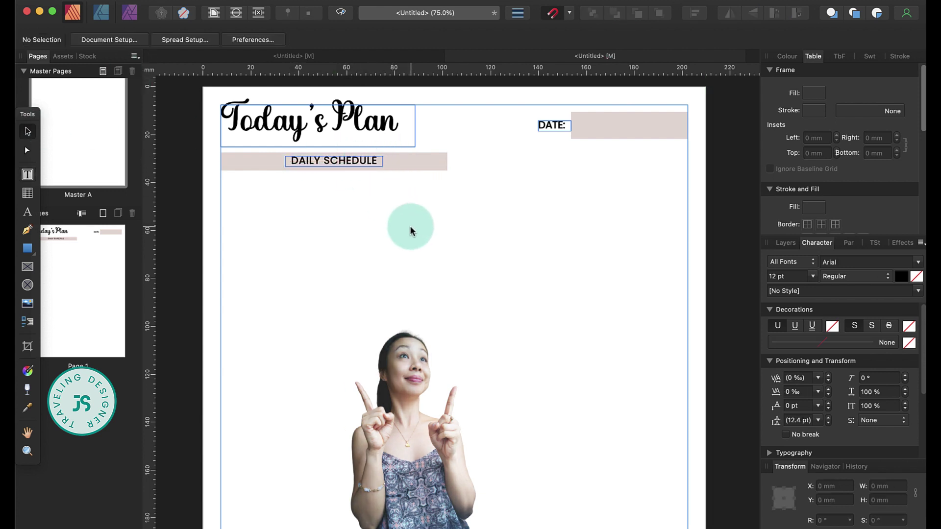
Draw a table with 2 columns and 15 rows, about 76.4 × 72.8 mm, below the "DAILY SCHEDULE" bar from the left margin
click(27, 193)
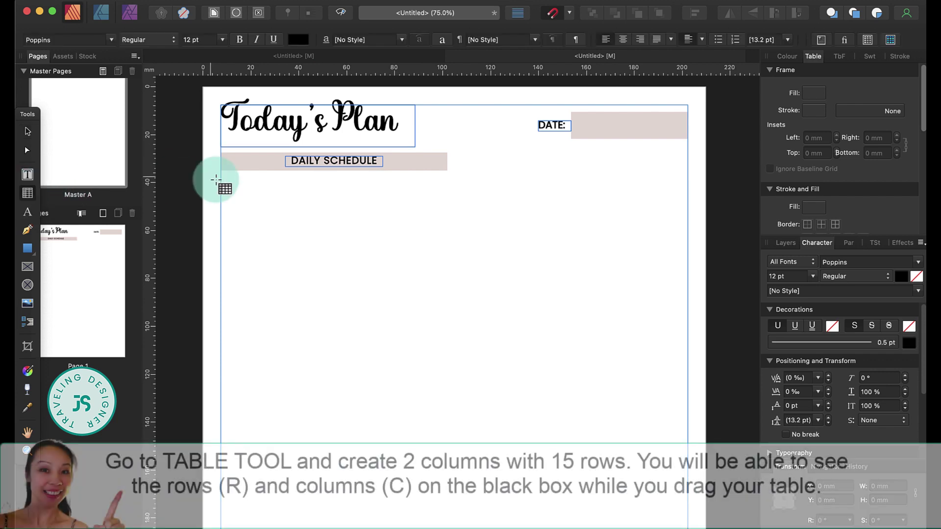
drag(220, 177, 404, 350)
scroll(403, 349, down, 3)
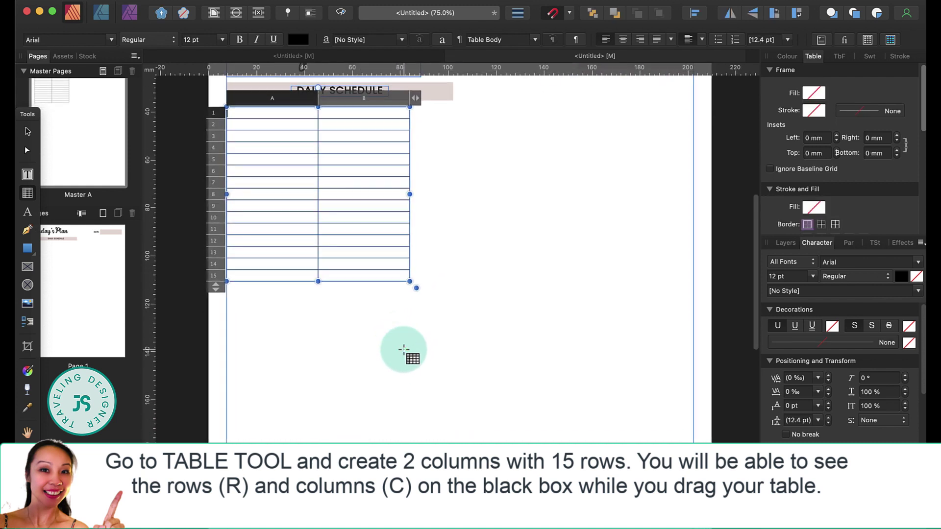
Narrow the table's first column to about a sixth of the width and widen the table to about 94.5 mm, matching the bar
click(401, 178)
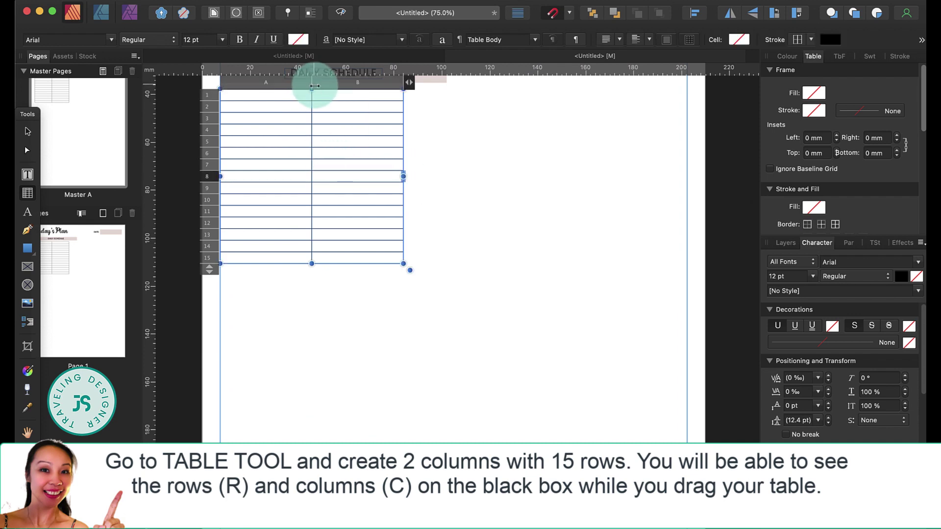
scroll(314, 85, up, 2)
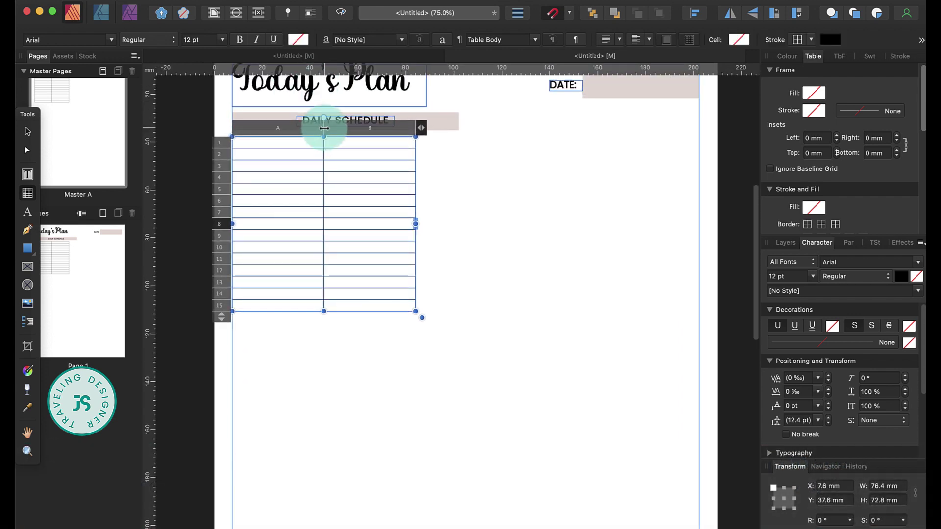
drag(323, 129, 261, 130)
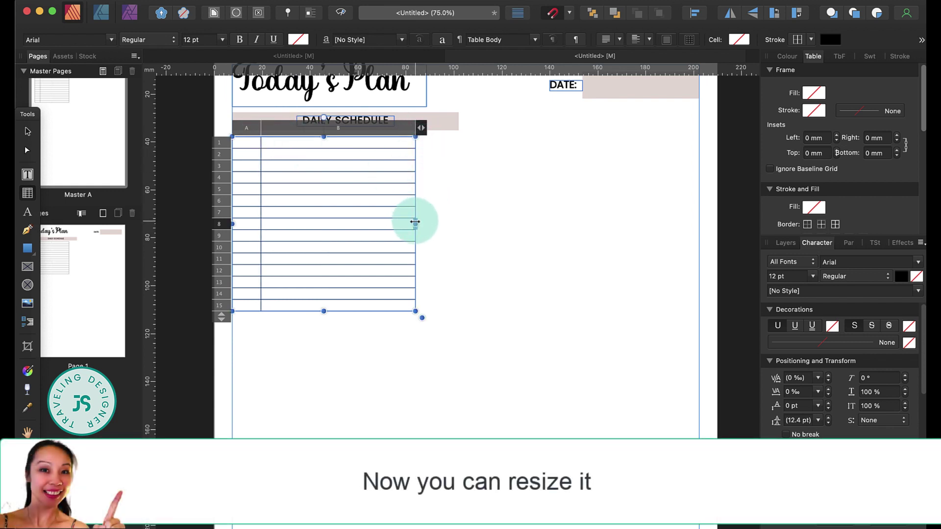
drag(417, 126, 452, 128)
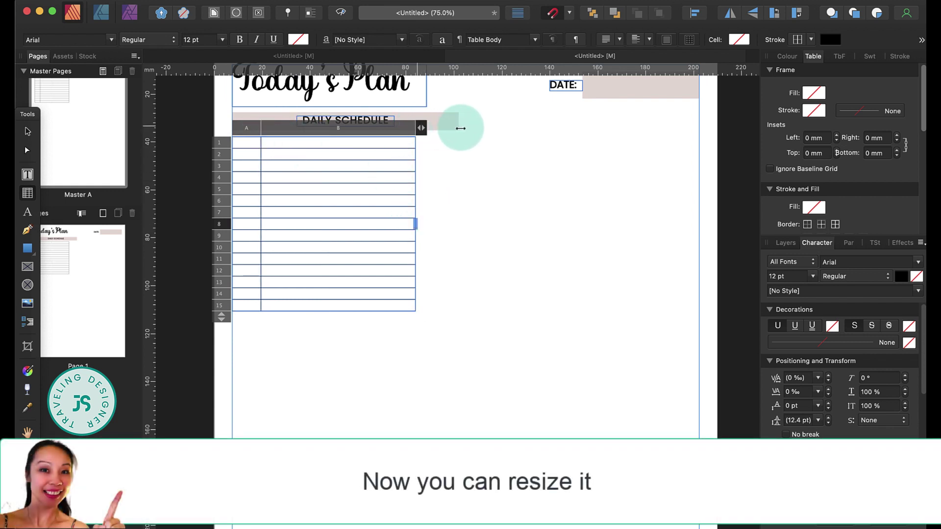
drag(415, 224, 457, 220)
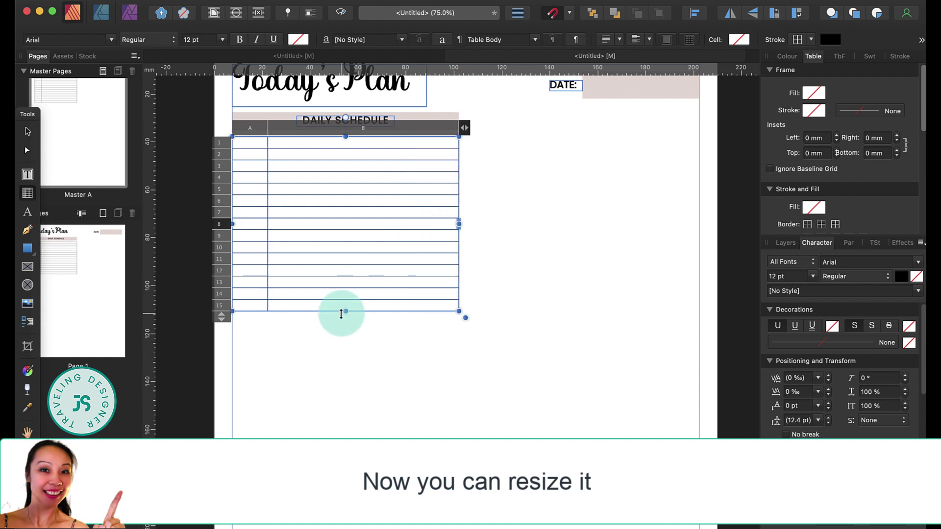
Stretch the table downward to a height of about 168.8 mm
scroll(347, 314, down, 3)
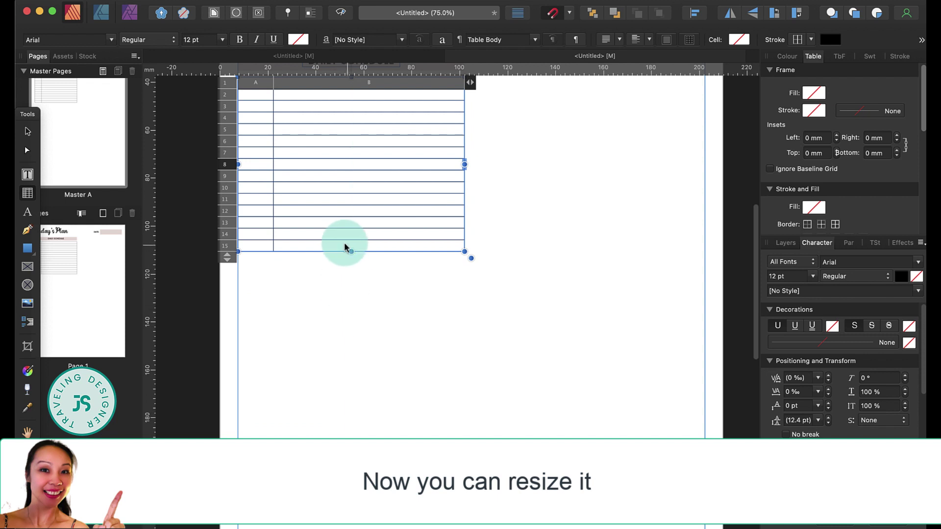
drag(351, 252, 351, 392)
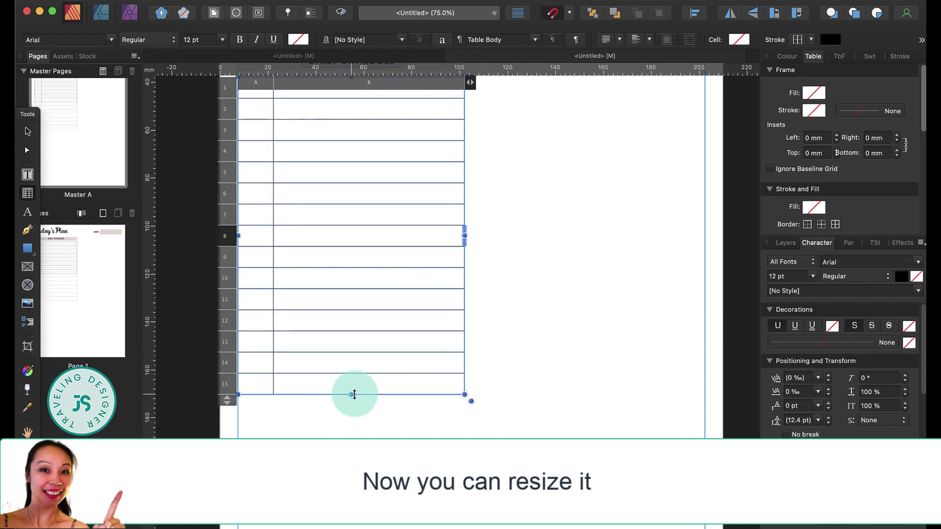
scroll(353, 392, down, 5)
scroll(354, 394, down, 6)
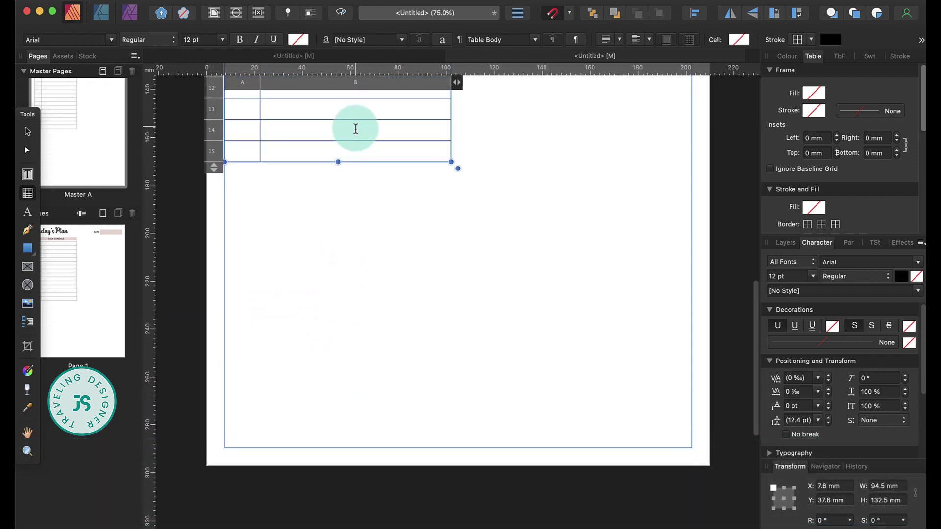
drag(337, 163, 341, 248)
scroll(340, 248, up, 14)
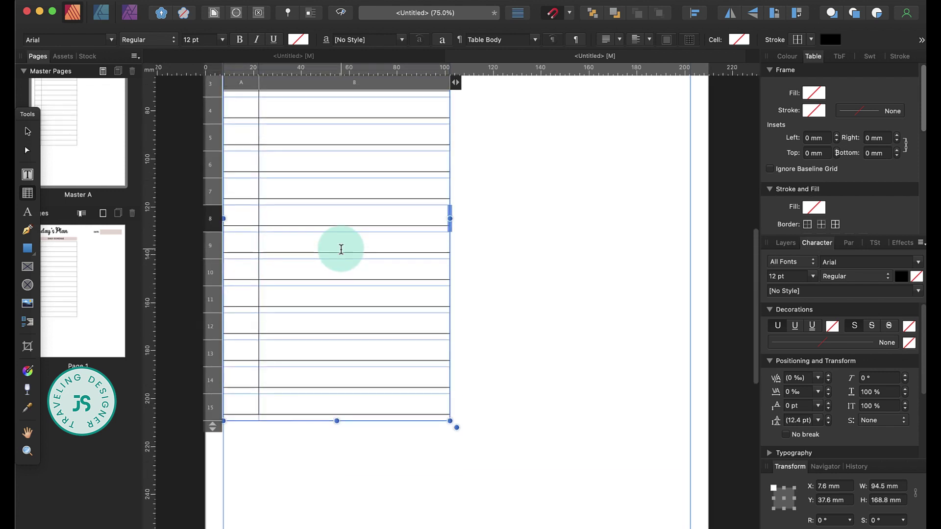
scroll(273, 158, down, 2)
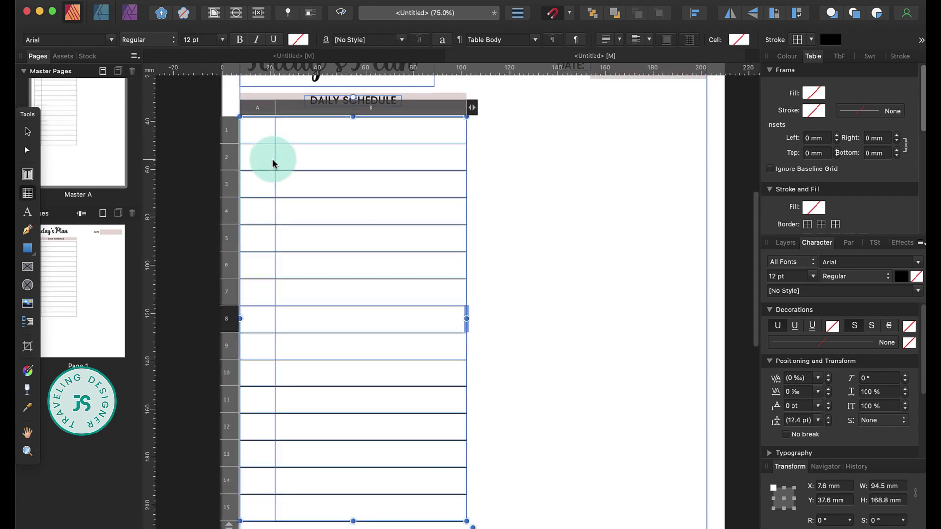
Centre the text of all table cells both horizontally and vertically
click(262, 113)
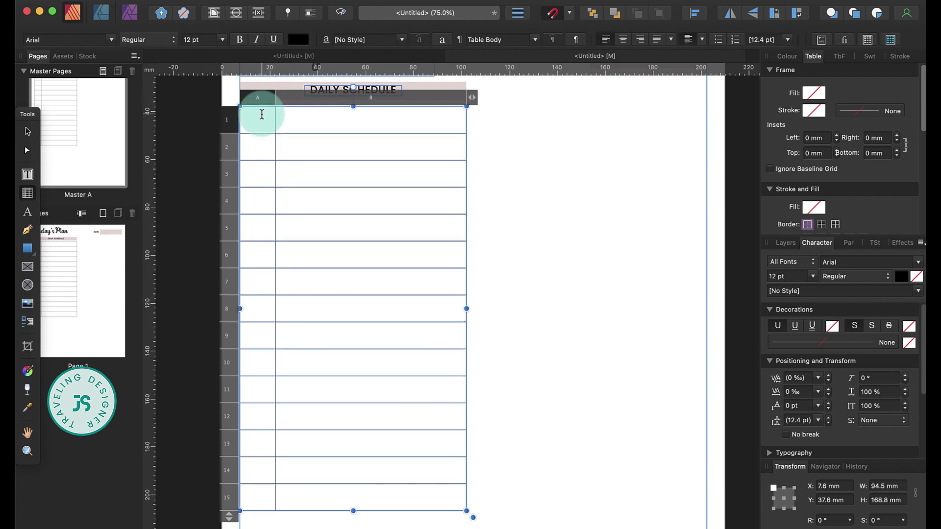
drag(261, 114, 390, 504)
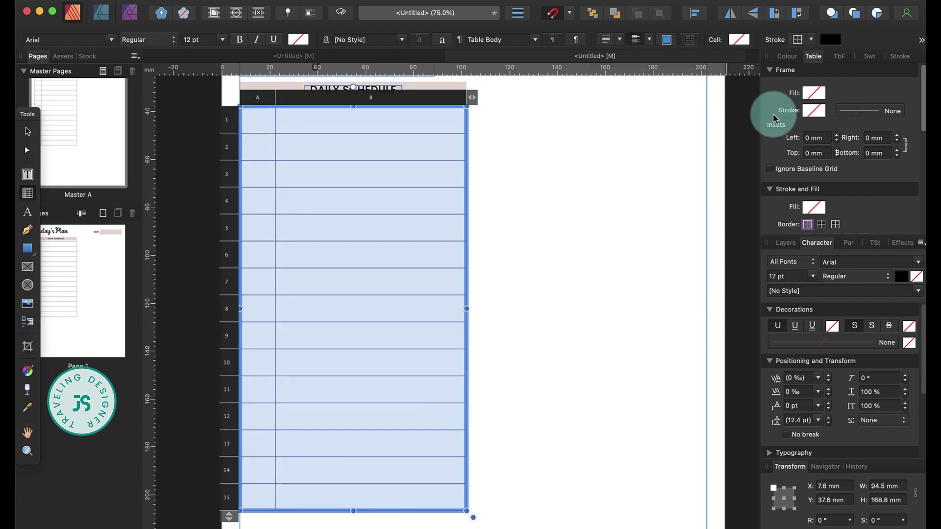
click(619, 40)
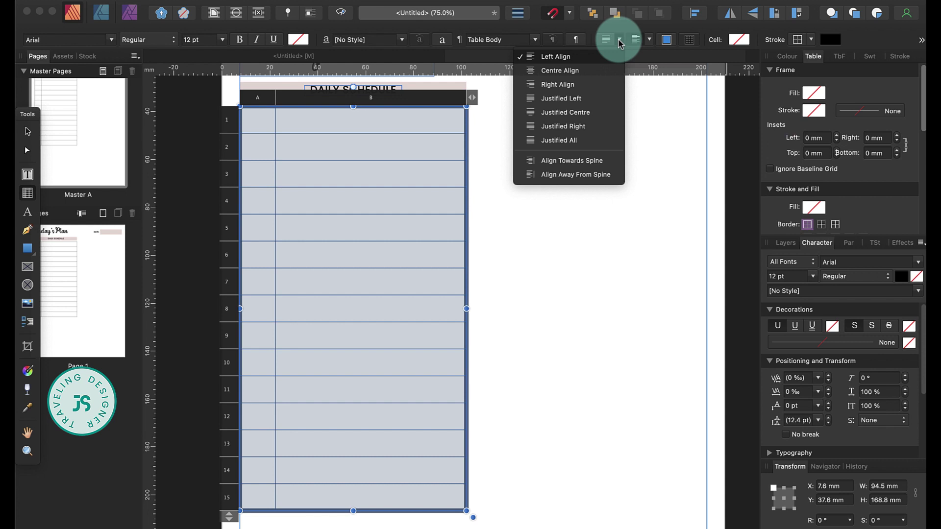
click(581, 71)
click(649, 39)
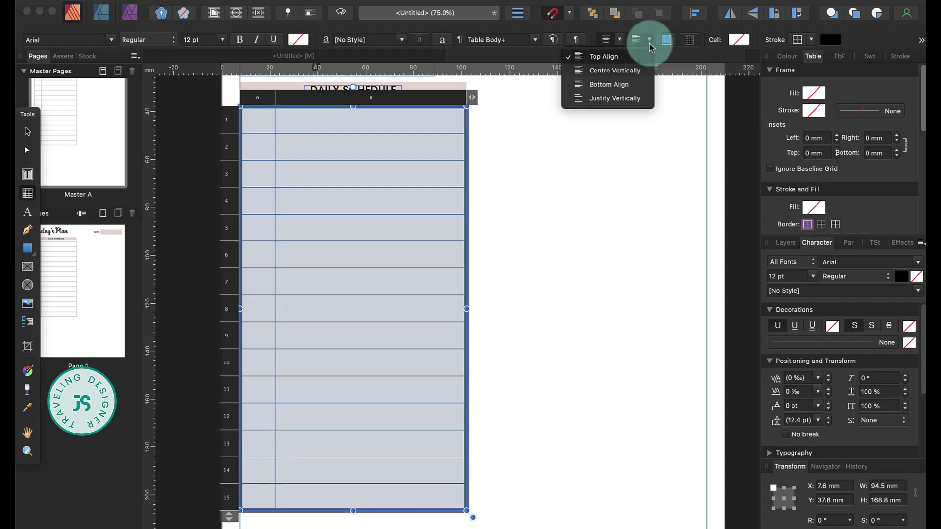
click(618, 70)
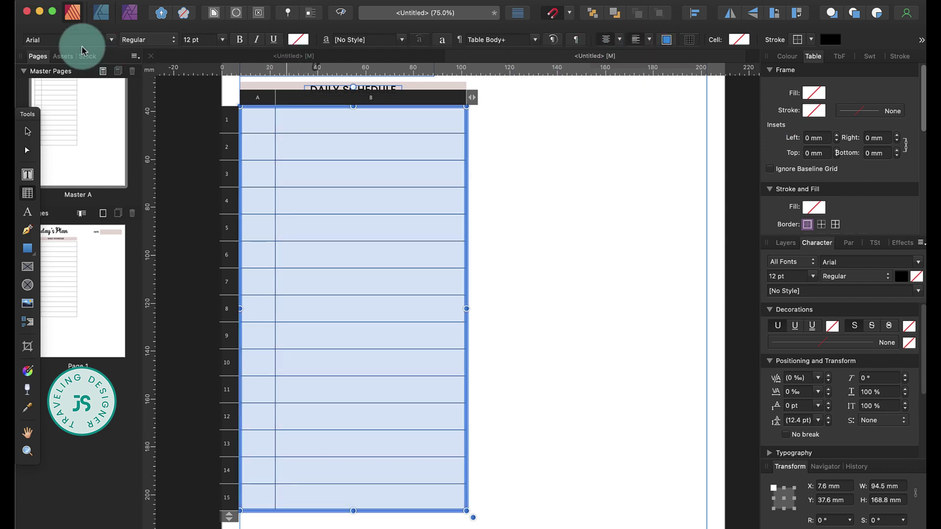
Try to set the font of all table cells to Poppins at 9 pt
click(80, 42)
text(POPP)
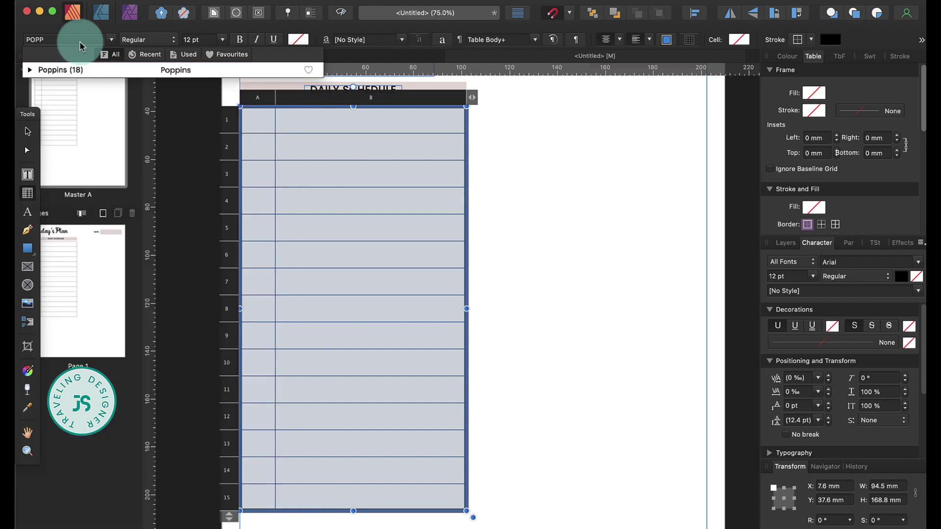
click(78, 69)
click(201, 48)
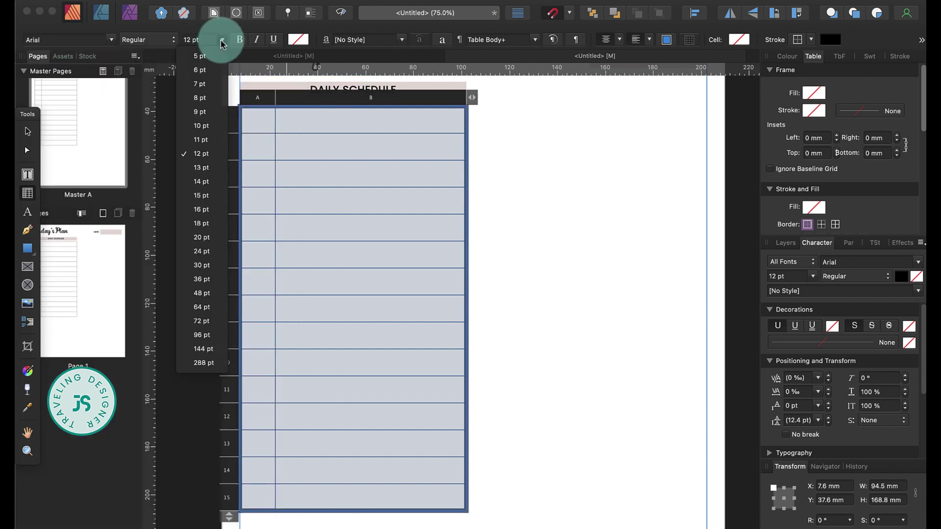
click(204, 112)
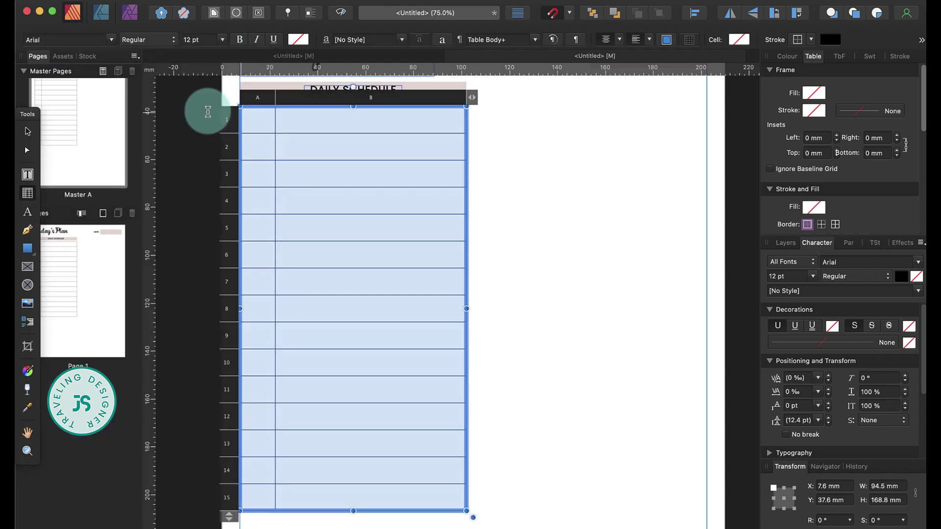
Enter "7am" in the first cell of column A, and copy it into the cell below, changed to "8am"
click(261, 121)
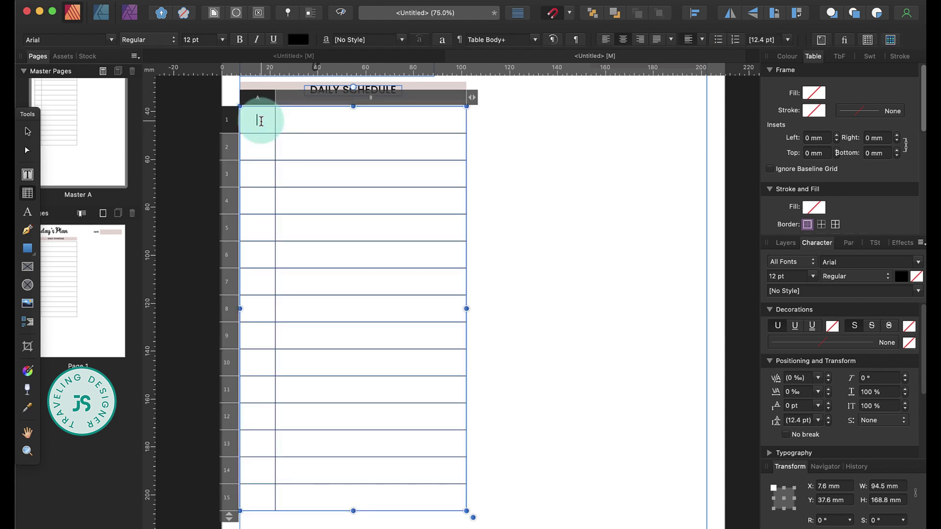
text(7am)
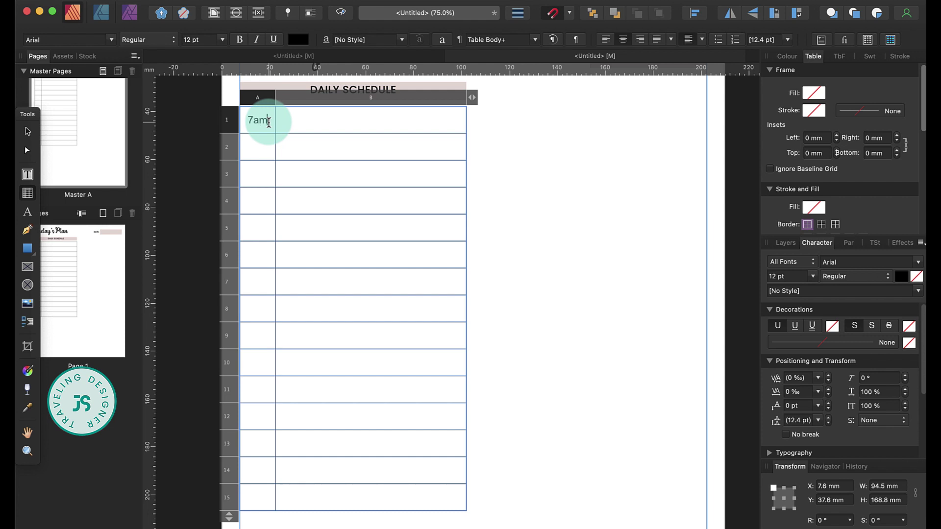
key(Escape)
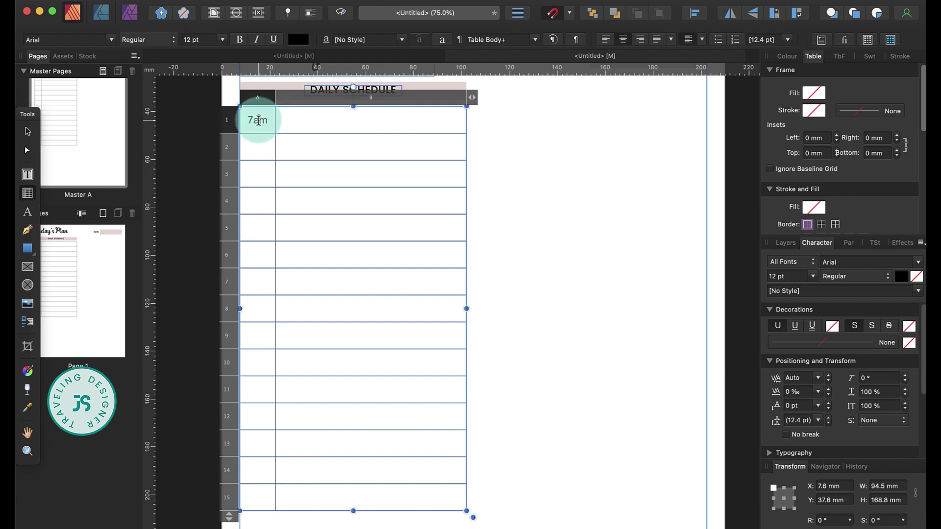
click(256, 150)
text(7am)
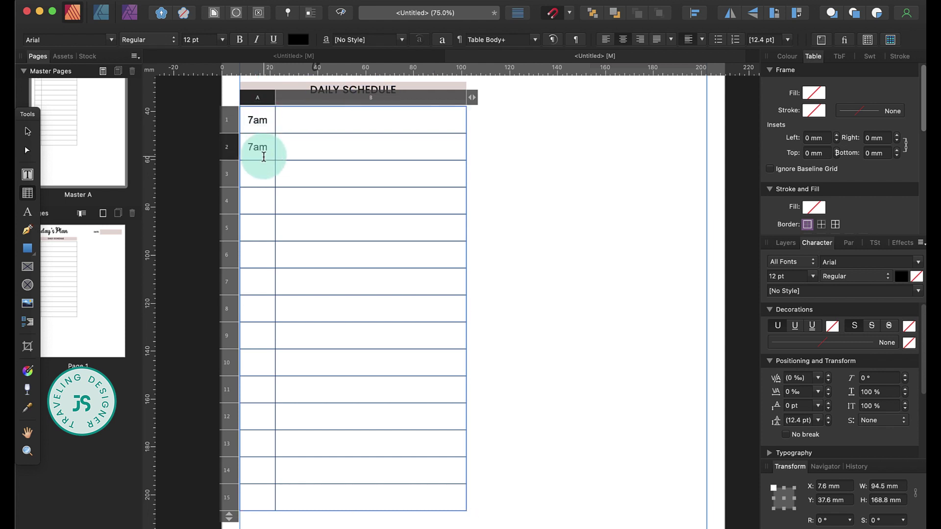
Paste the copied "7am" text into rows 3 to 6 of column A
click(256, 175)
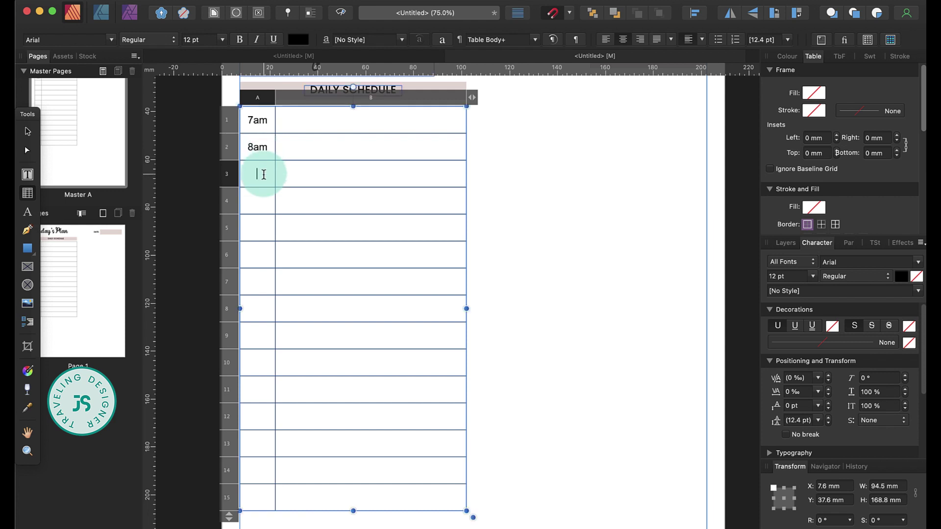
text(7am)
text(7am)
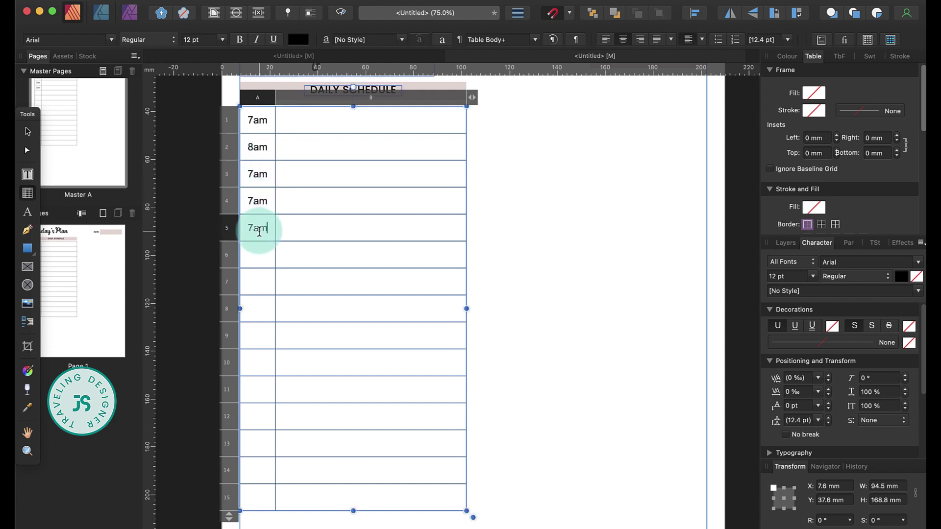
click(255, 256)
text(7am)
Change the entries in rows 3 to 6 of column A to 9am, 10am, 11am and 12nn
click(255, 173)
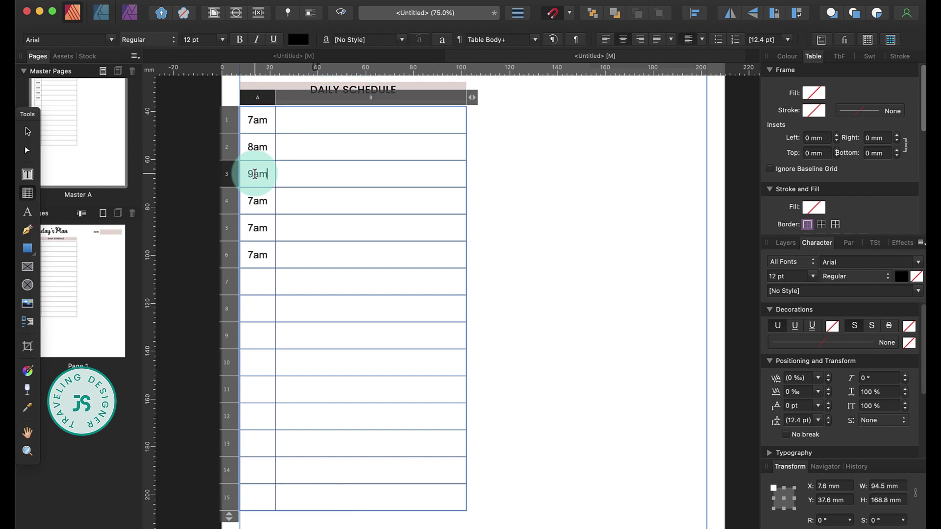
key(Down)
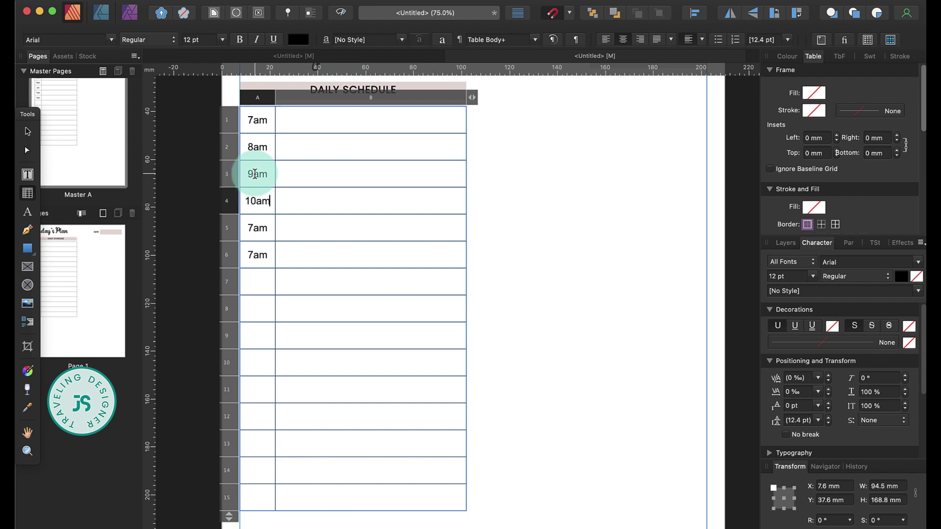
key(Down)
key(Tab)
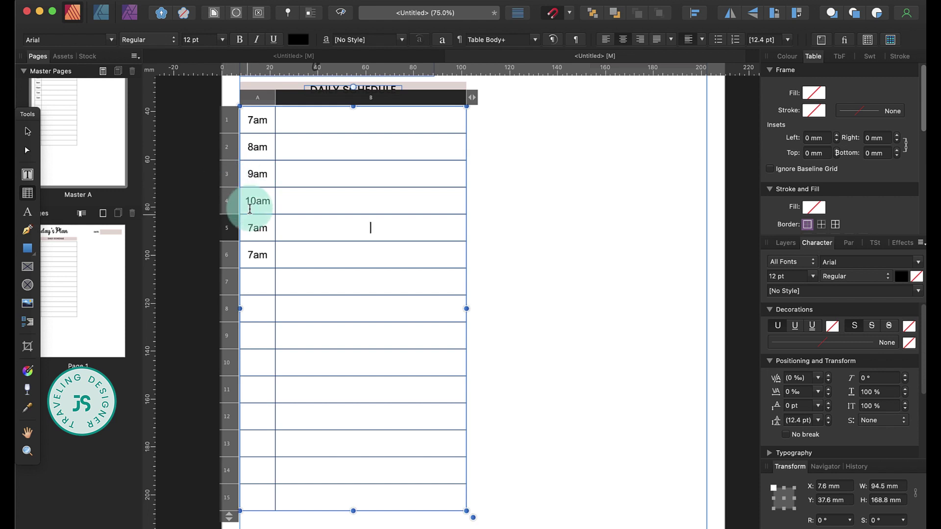
click(250, 227)
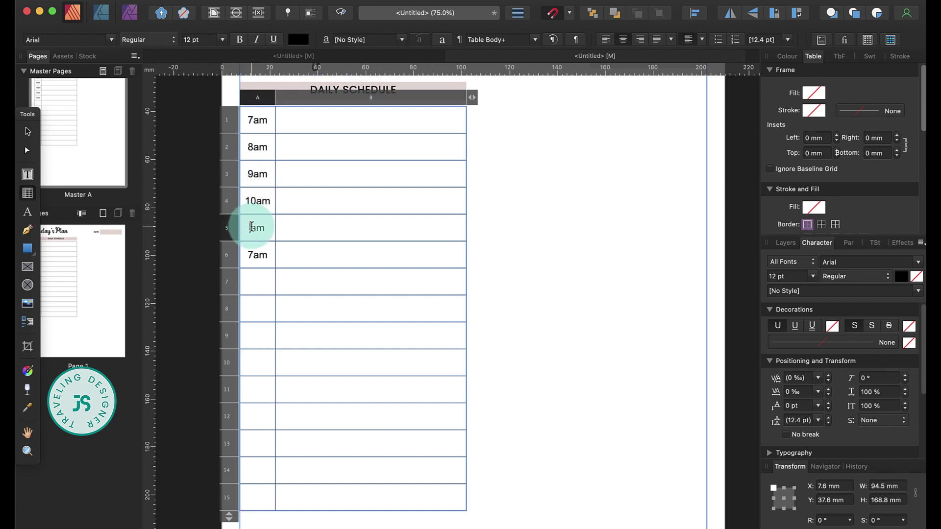
double_click(257, 255)
text(12nn)
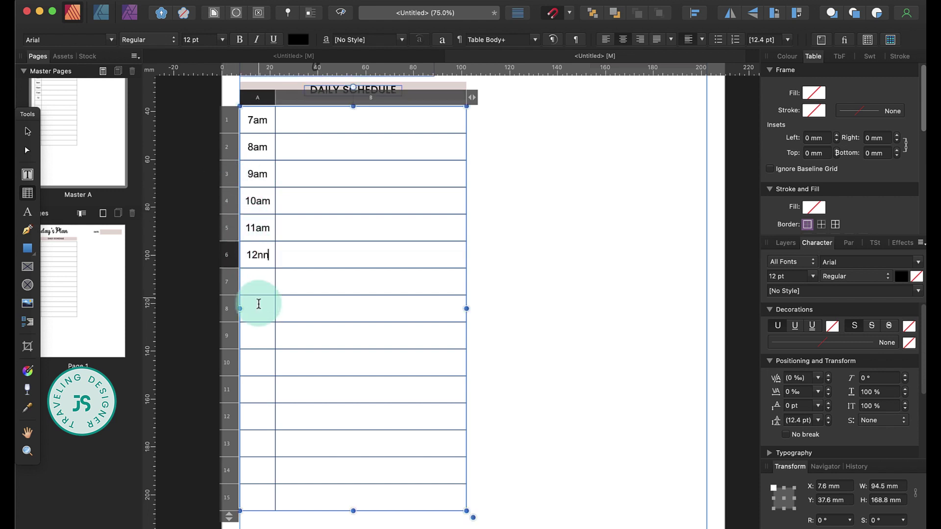
Enter "1pm" in row 7 of column A
click(259, 280)
text(1)
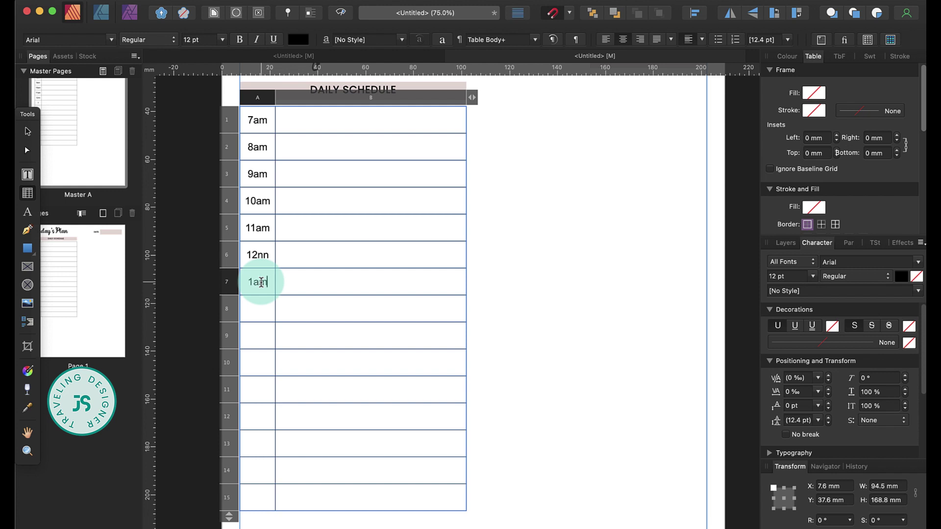
text(pm)
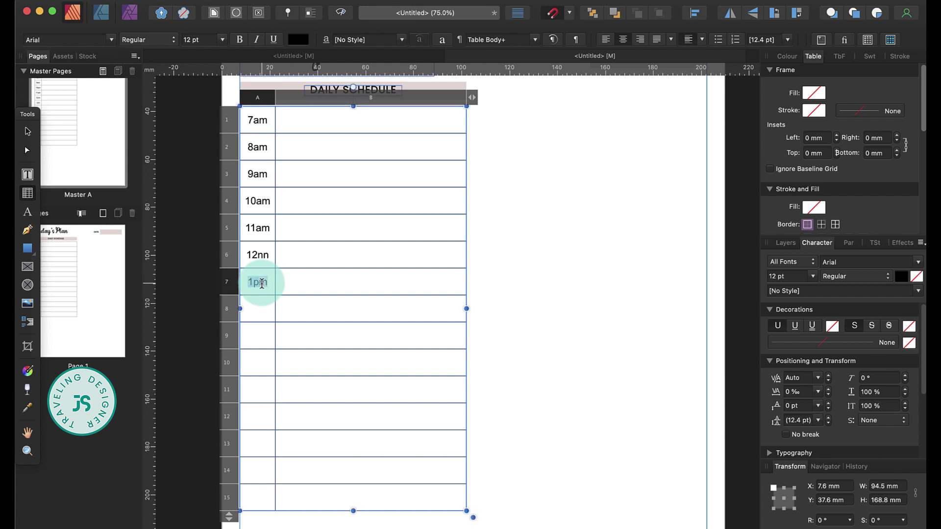
Copy the "1pm" text into rows 8 to 15 of column A
key(ctrl+c)
click(257, 308)
key(ctrl+v)
click(257, 336)
key(ctrl+v)
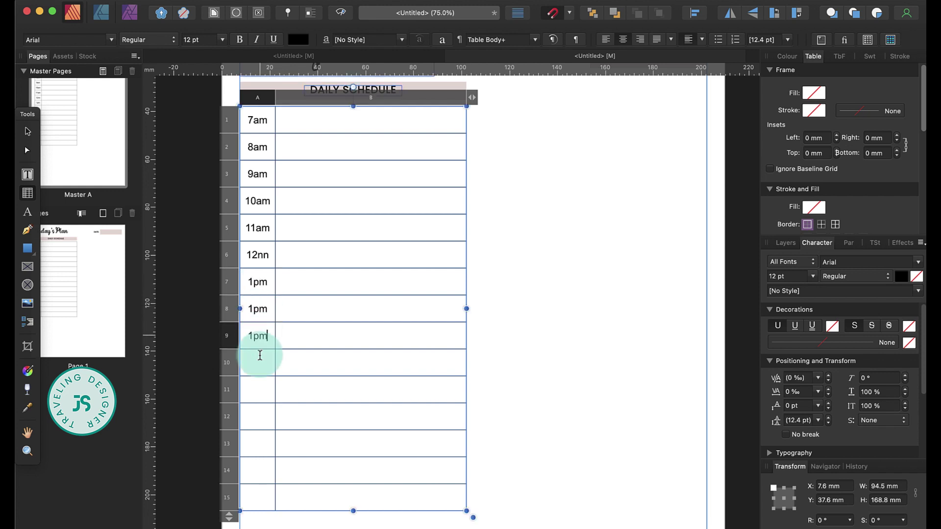
click(260, 362)
key(ctrl+v)
click(260, 387)
key(ctrl+v)
click(259, 416)
key(ctrl+v)
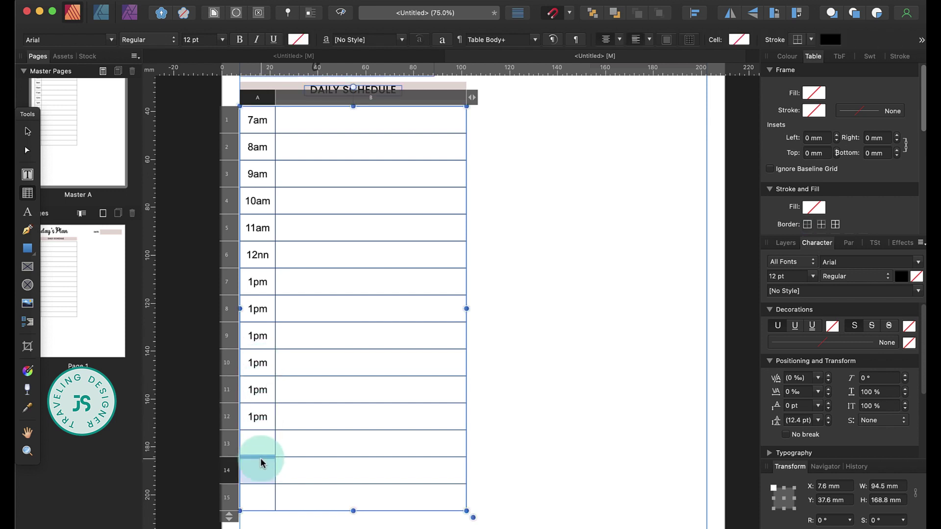
click(260, 444)
key(ctrl+v)
click(258, 471)
key(ctrl+v)
click(259, 496)
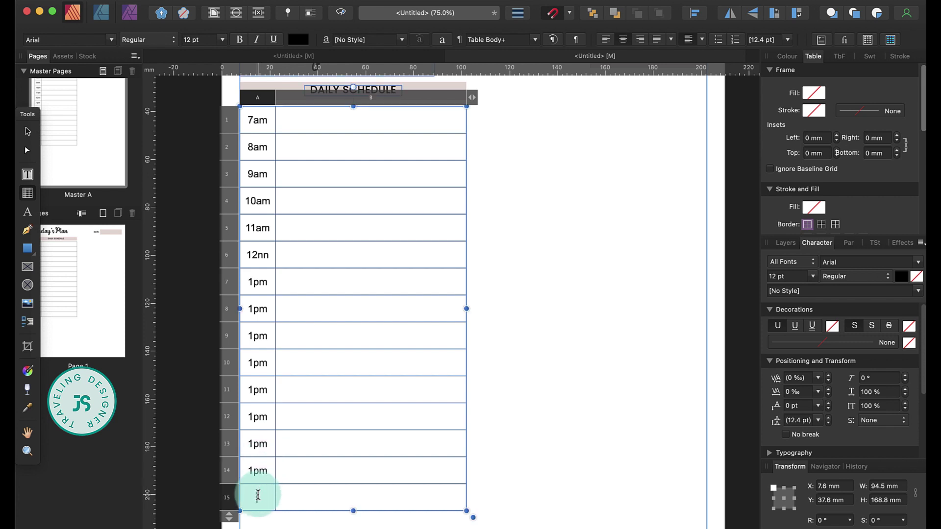
key(ctrl+v)
Change the hours in rows 8 to 11 of column A to 2pm, 3pm, 4pm and 5pm
click(250, 309)
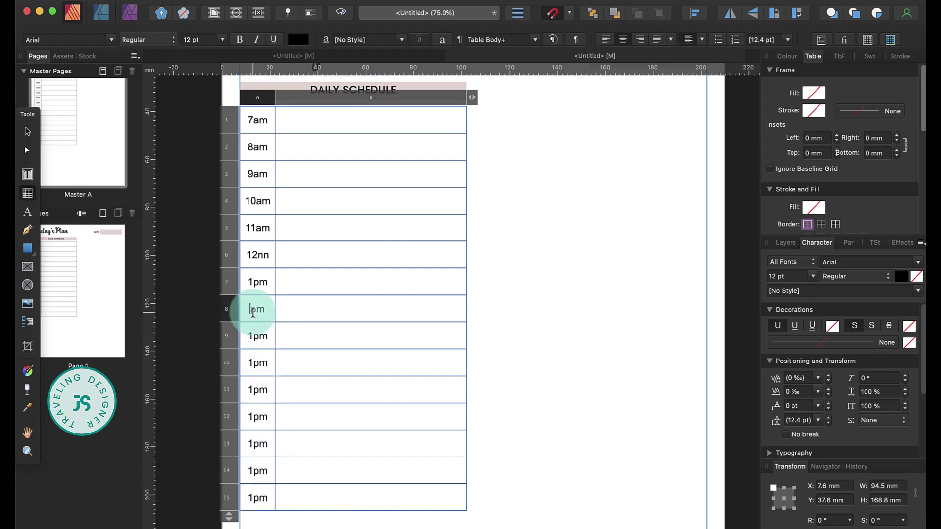
key(BackSpace)
text(2)
click(256, 327)
key(BackSpace)
text(3)
click(254, 365)
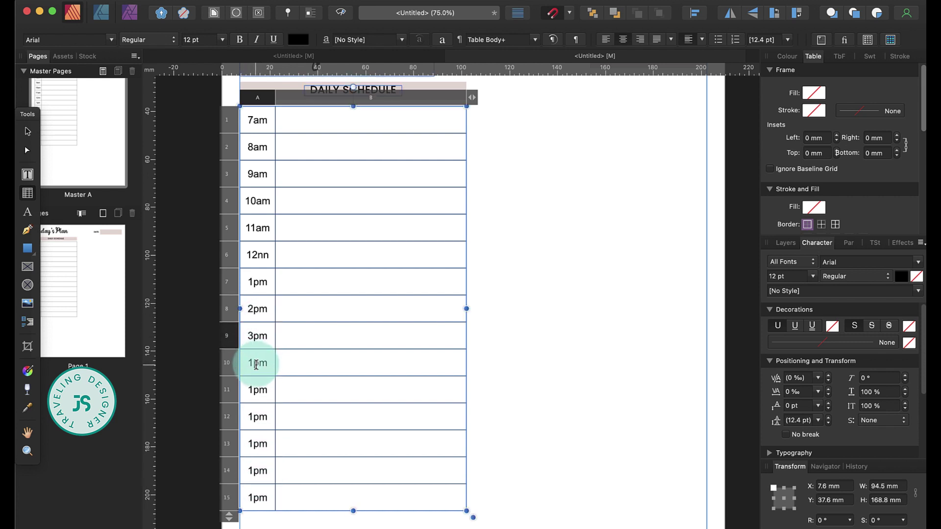
key(BackSpace)
text(4)
click(254, 391)
key(BackSpace)
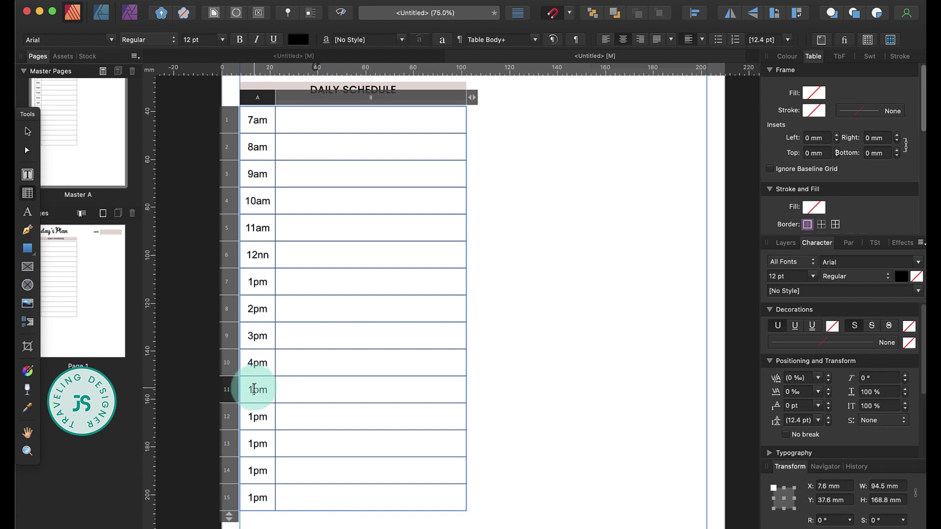
text(5)
Change the hours in rows 12 to 15 of column A to 6pm, 7pm, 8pm and 9pm, and deselect the table
click(252, 416)
key(BackSpace)
text(6)
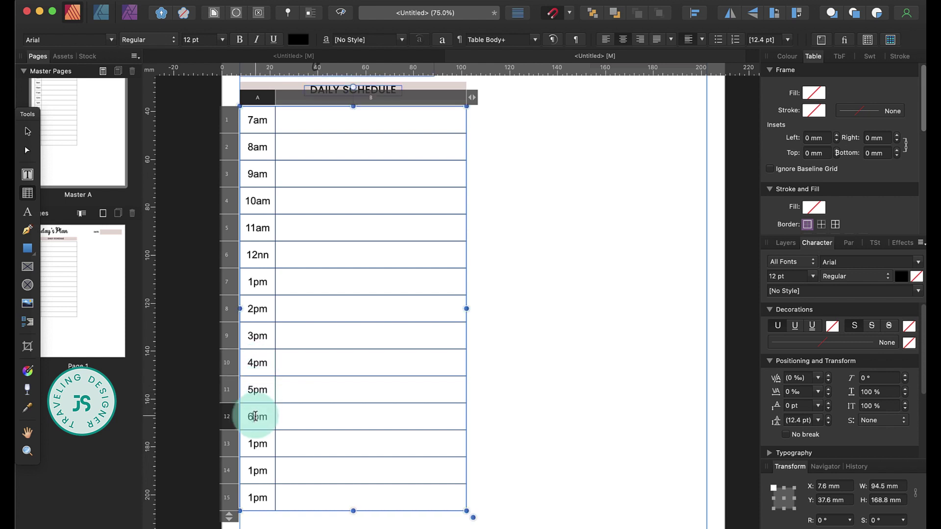
click(252, 444)
key(BackSpace)
text(7)
click(252, 470)
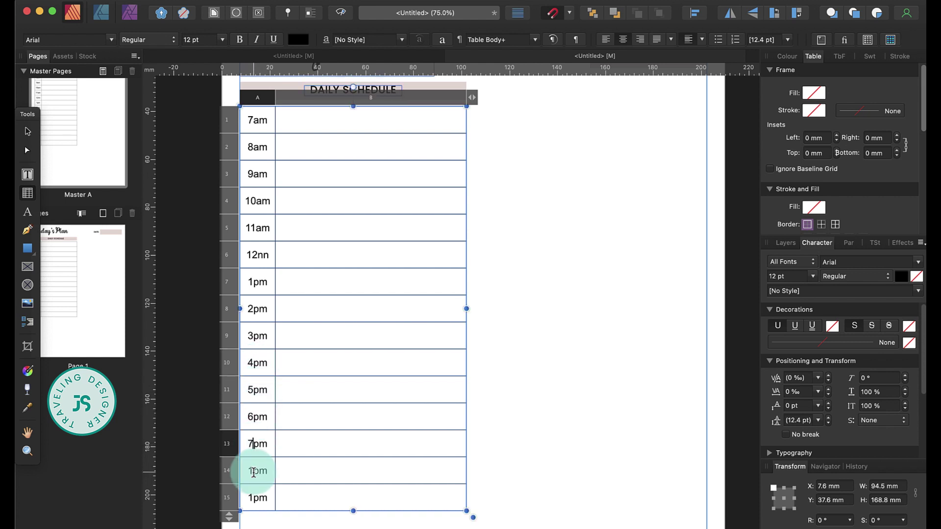
key(BackSpace)
text(8)
click(241, 496)
key(Delete)
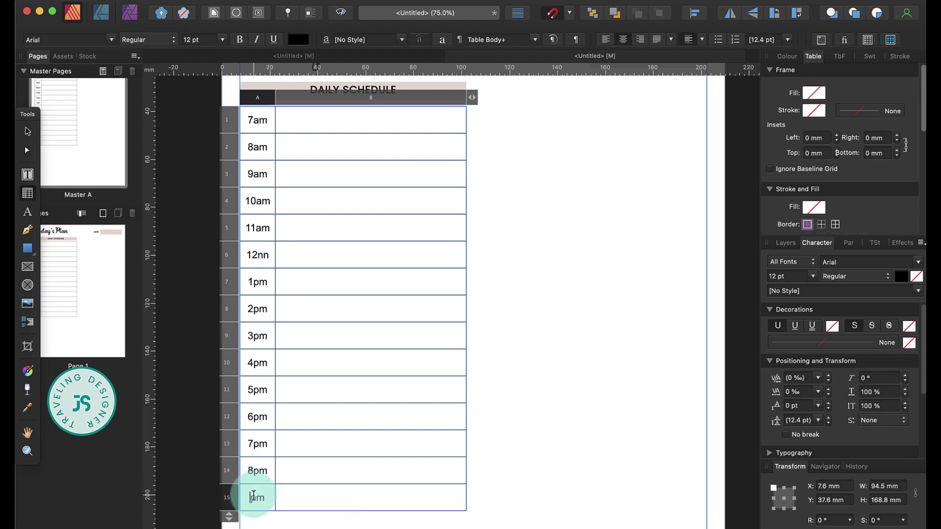
text(9)
click(28, 131)
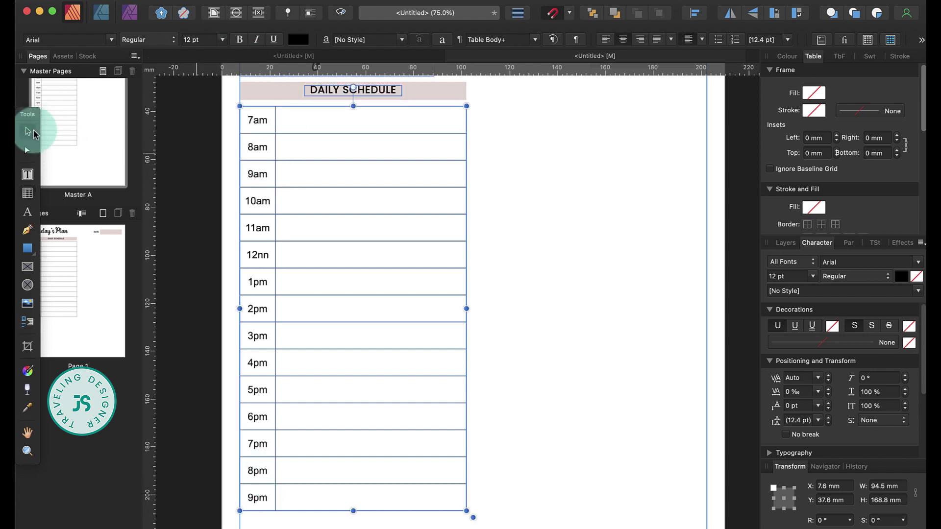
click(508, 208)
Duplicate the DAILY SCHEDULE header bar with its text to the right half of the page, level with the original
key(super+minus)
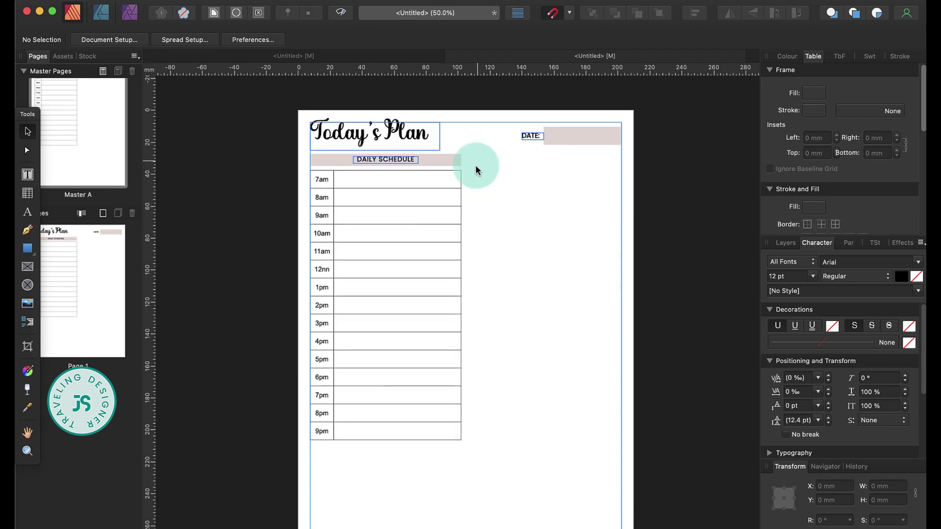
drag(477, 162, 414, 184)
drag(483, 152, 379, 165)
click(393, 161)
shift+click(446, 162)
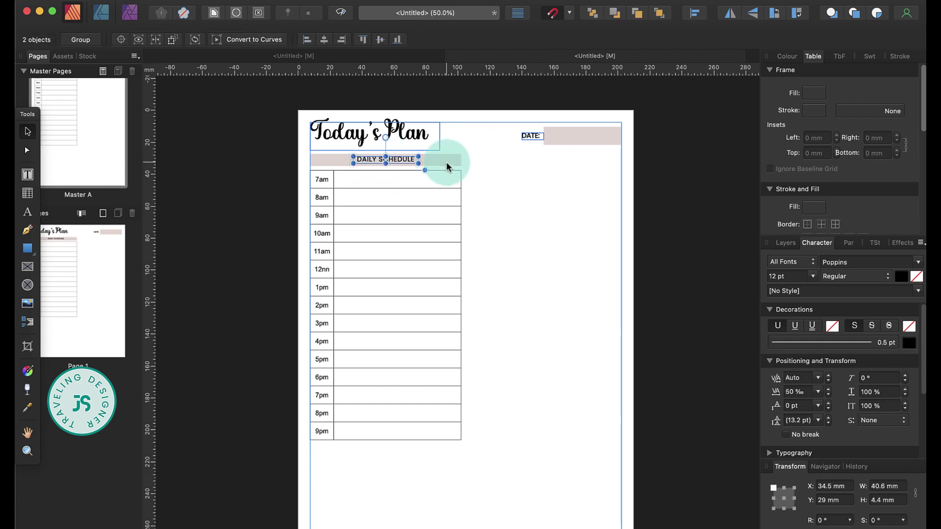
drag(402, 158, 557, 159)
key(Escape)
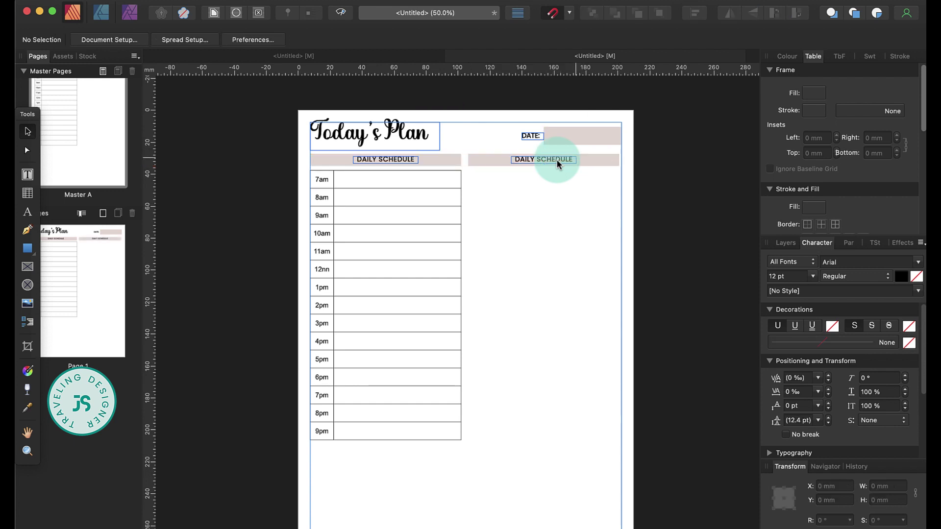
Replace the duplicated header's text with "TO DO"
click(557, 159)
double_click(557, 159)
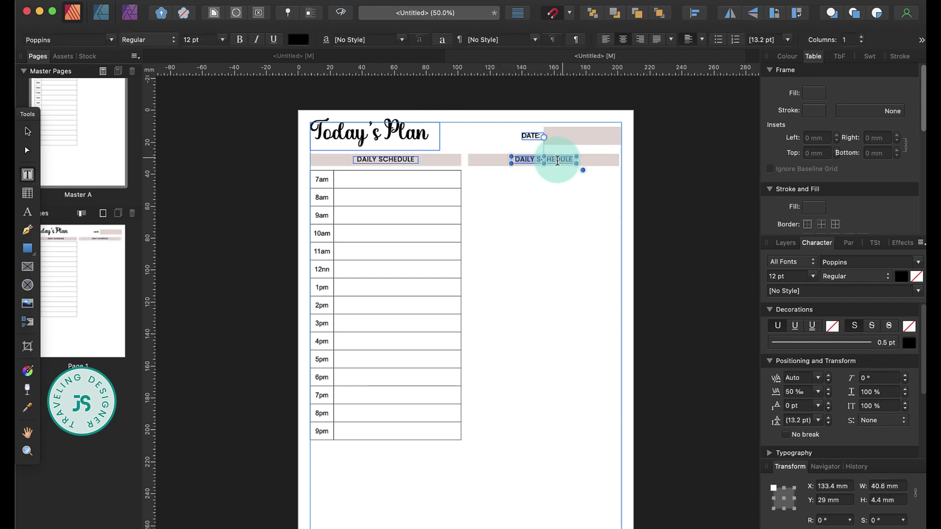
text(t)
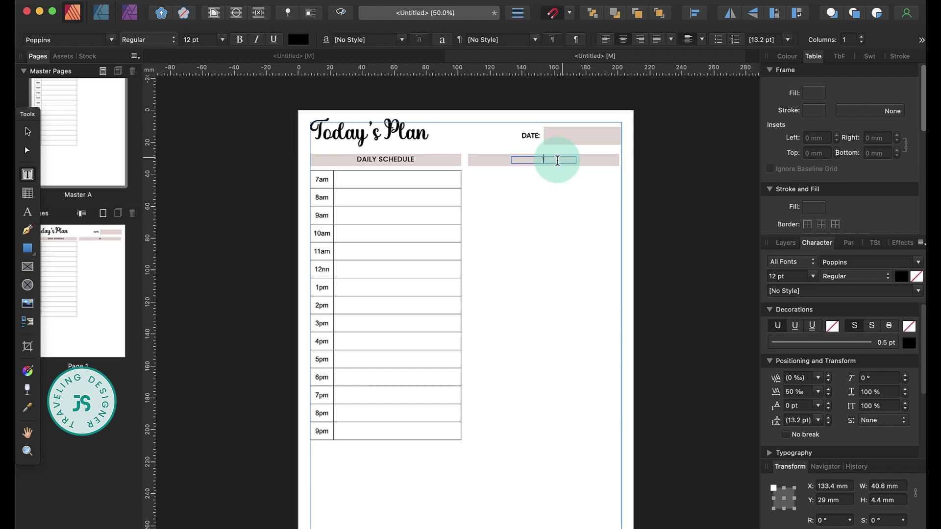
text(o do)
key(Escape)
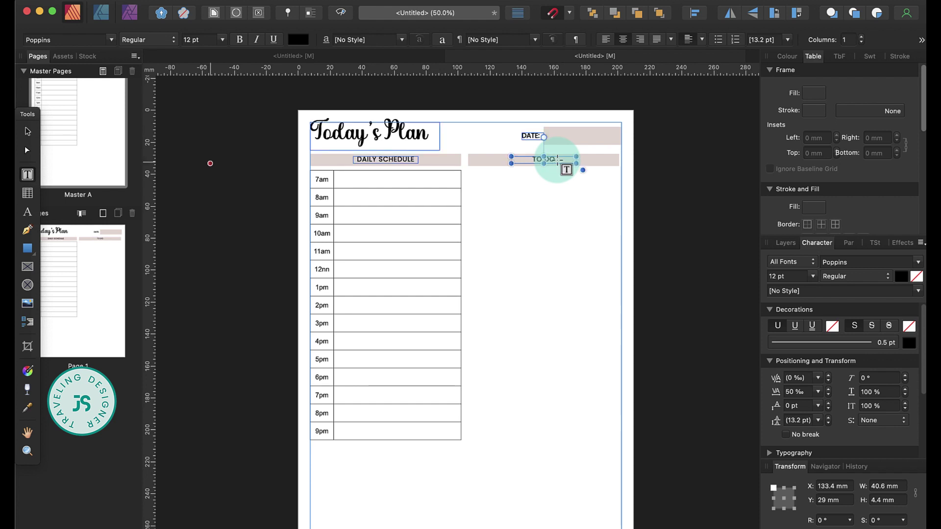
key(Escape)
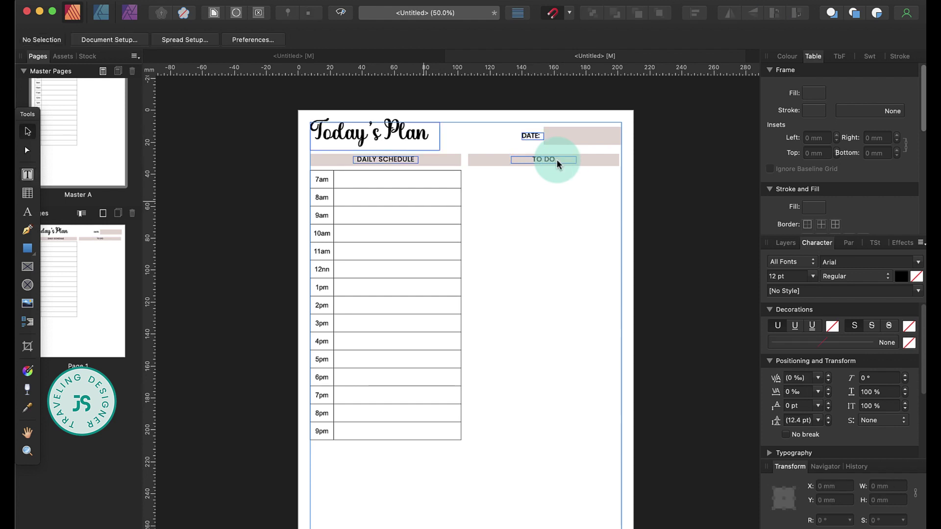
Duplicate the hourly schedule table beneath the TO DO header, at X about 106.5 mm
click(423, 200)
mouse_move(374, 207)
mouse_down()
mouse_move(547, 212)
mouse_move(532, 208)
mouse_up()
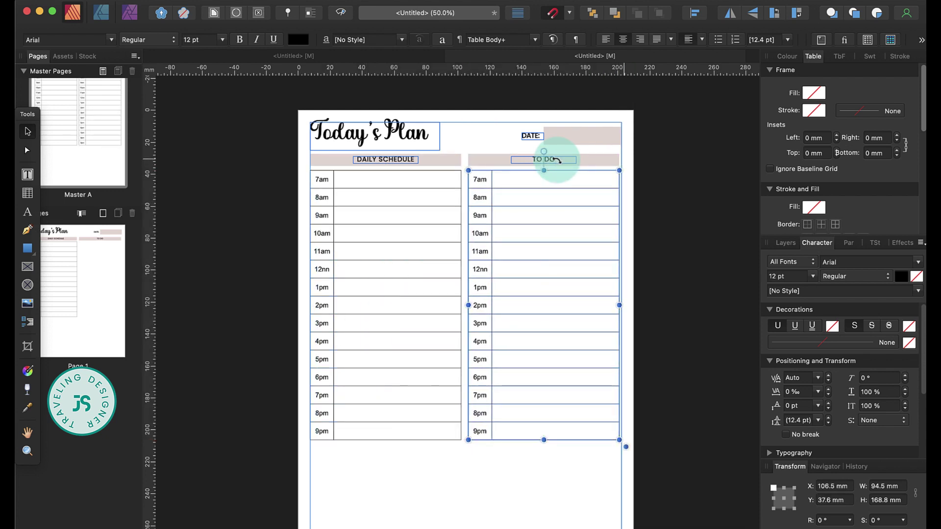
key(Escape)
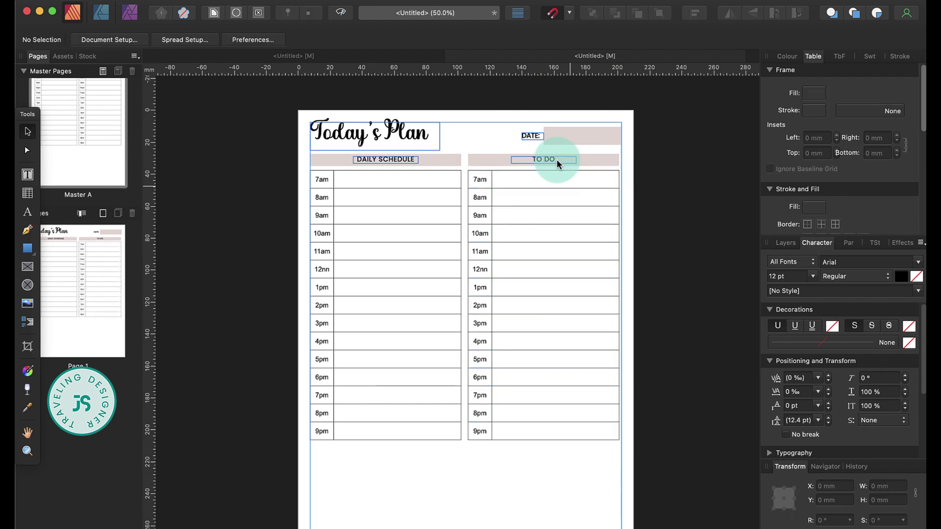
Shift the TO DO header bar, its text and its table together to X 107.5 mm, against the right margin
click(557, 159)
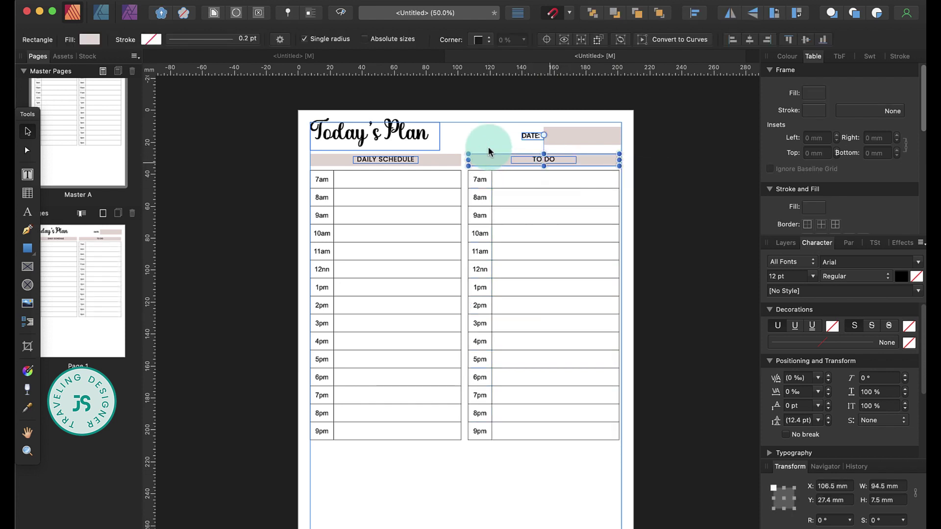
shift+click(571, 189)
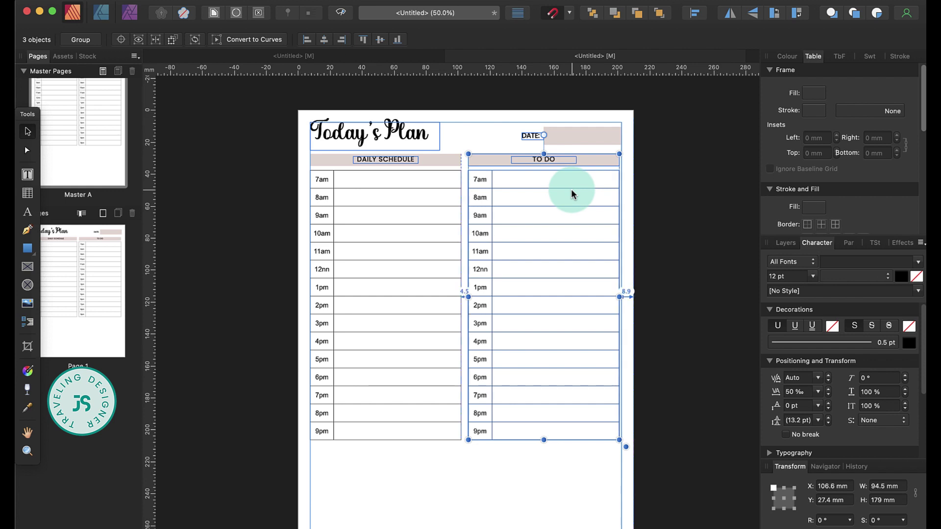
key(Right)
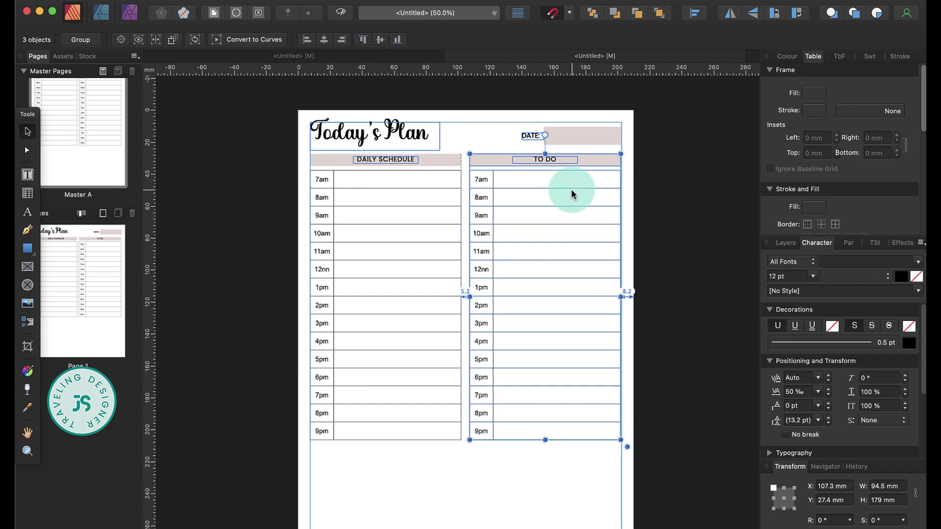
click(496, 460)
Reduce the table under the TO DO header to 7 rows
click(496, 378)
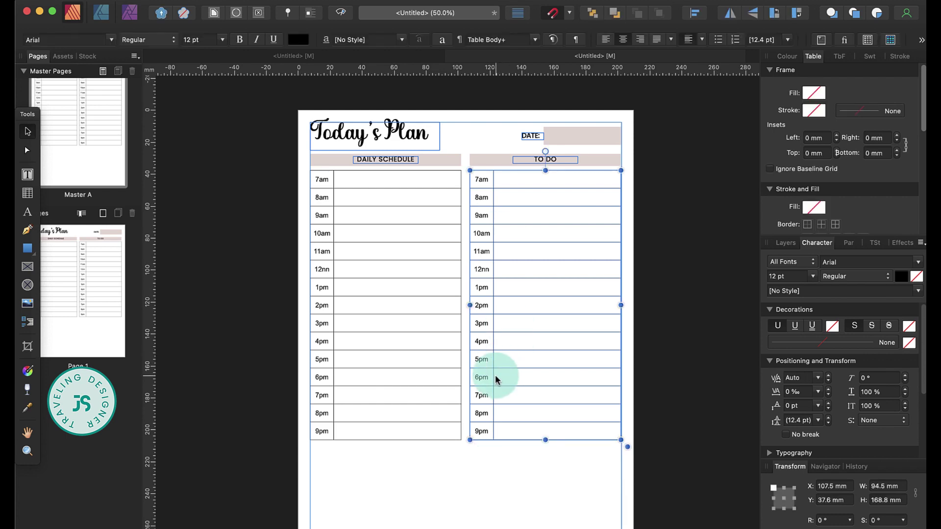
click(496, 378)
click(458, 447)
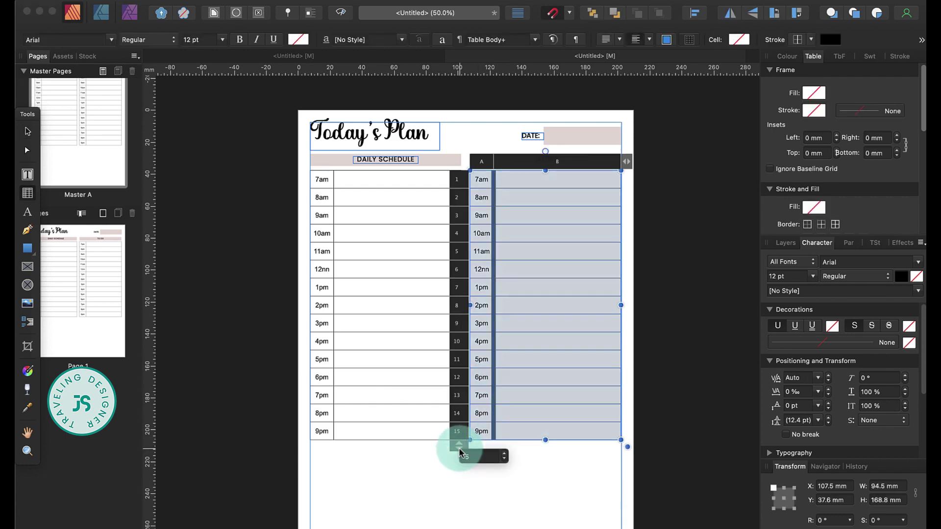
click(503, 458)
click(504, 459)
click(504, 458)
click(504, 459)
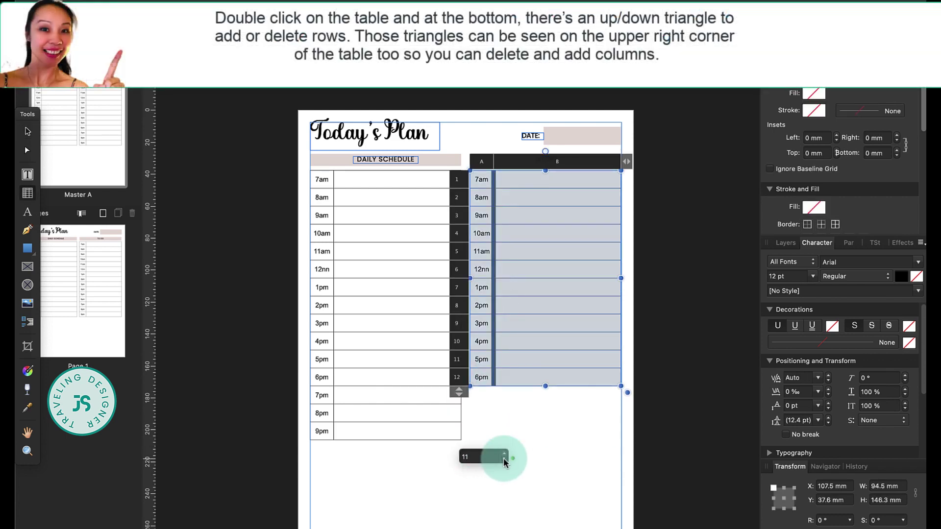
click(504, 459)
click(504, 459)
click(504, 458)
click(504, 459)
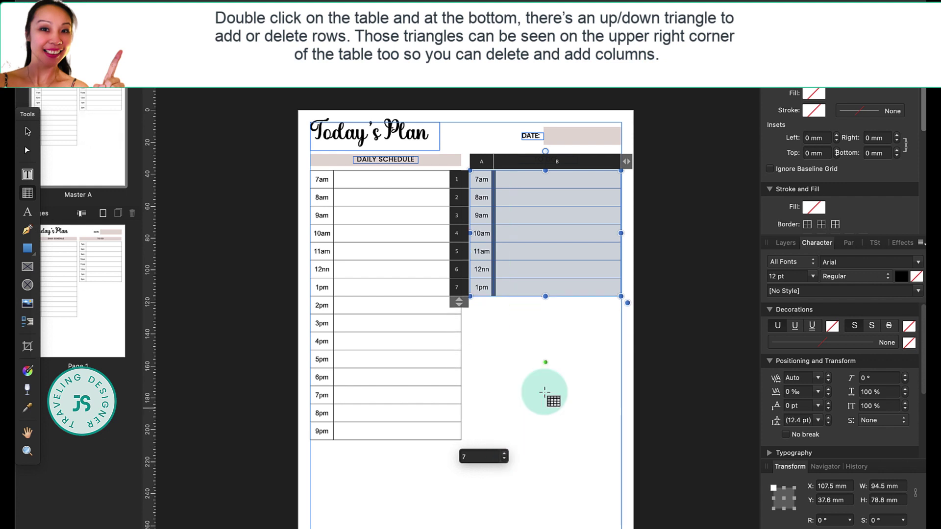
Reduce the table under the TO DO header to one column and clear the hour labels from all its rows
click(630, 162)
click(625, 164)
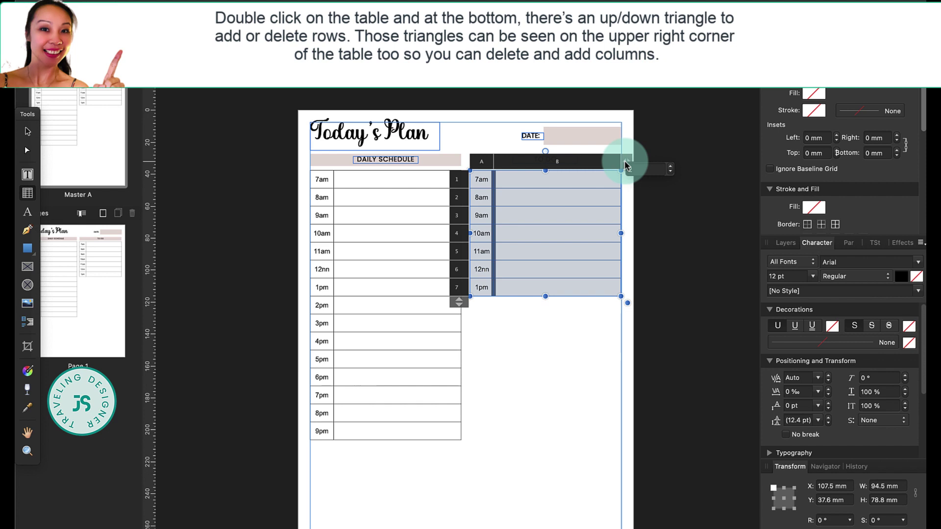
click(669, 172)
click(597, 182)
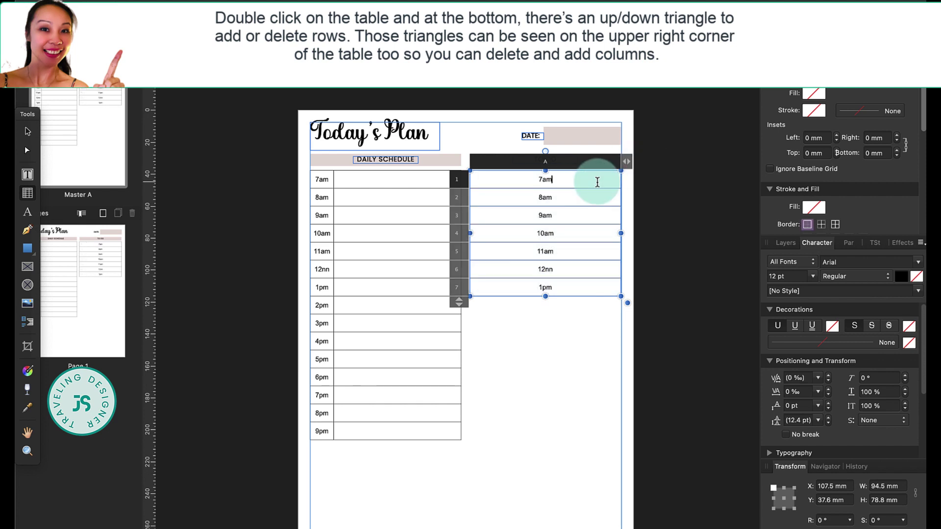
drag(597, 181, 594, 295)
key(Delete)
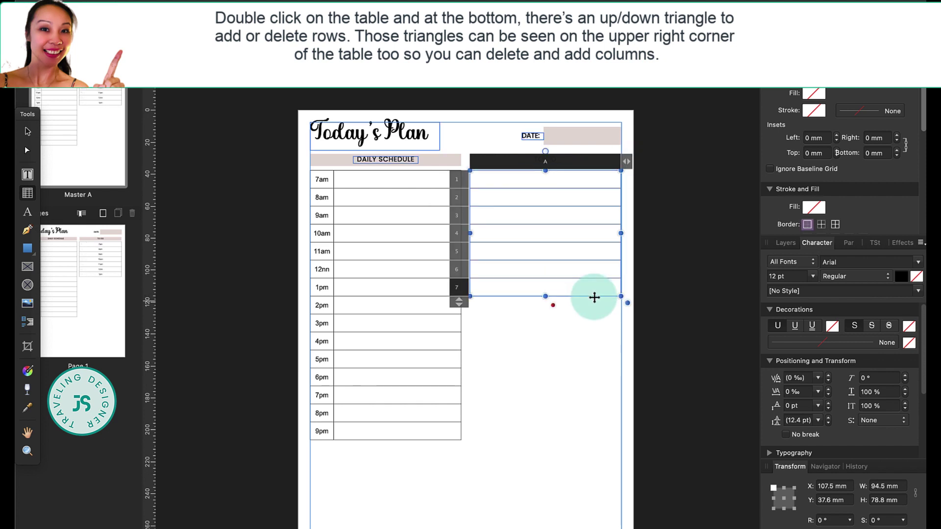
click(28, 132)
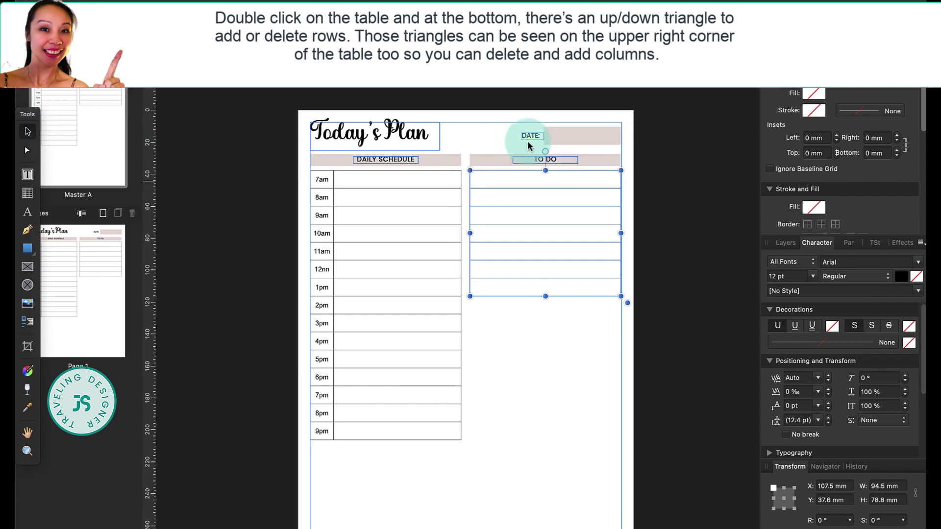
Remove the outside border stroke from all cells of the TO DO table
click(583, 165)
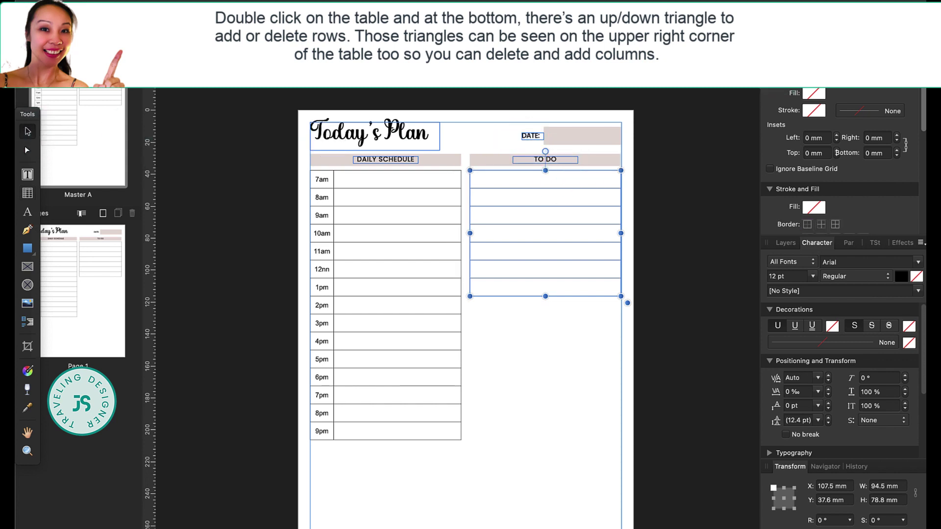
double_click(552, 182)
drag(550, 178, 557, 308)
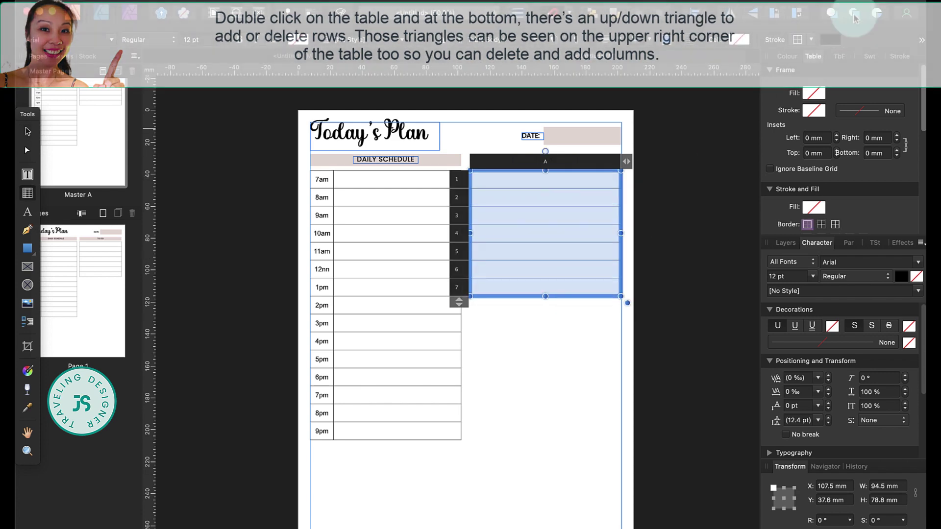
click(808, 42)
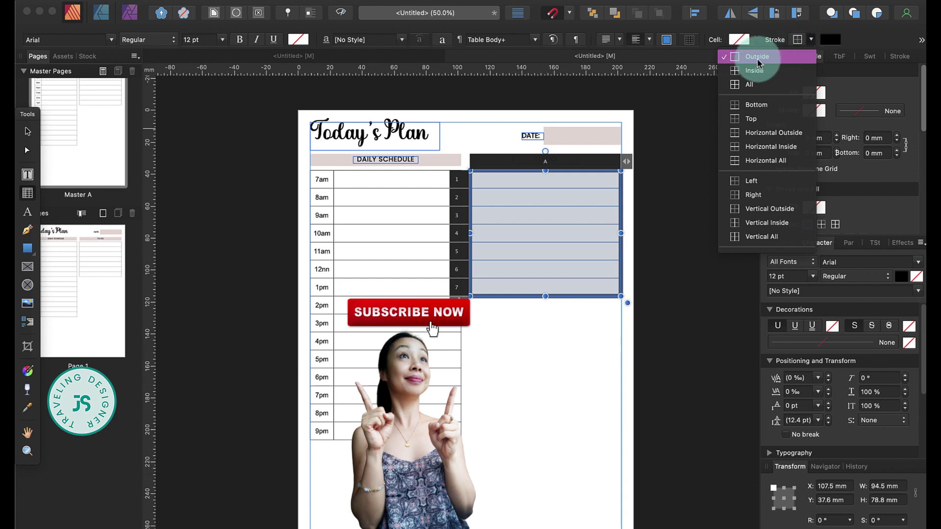
click(833, 45)
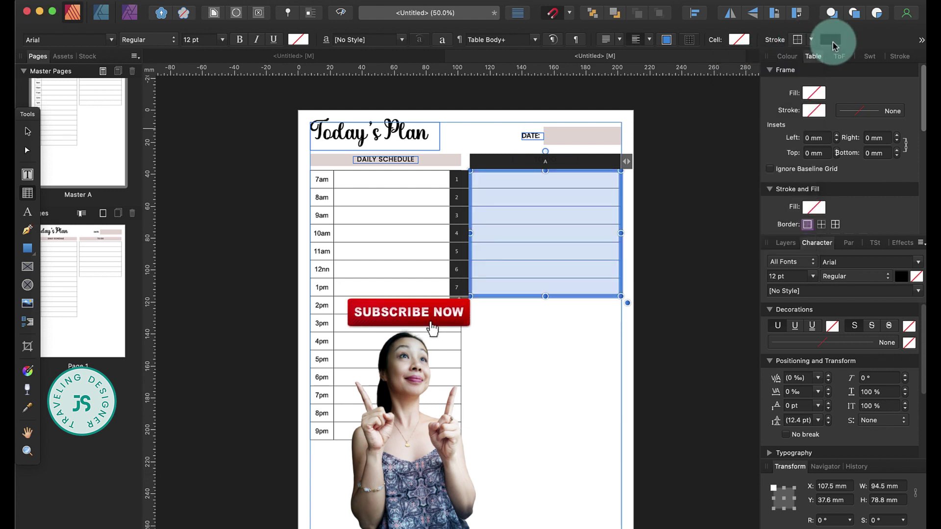
click(833, 42)
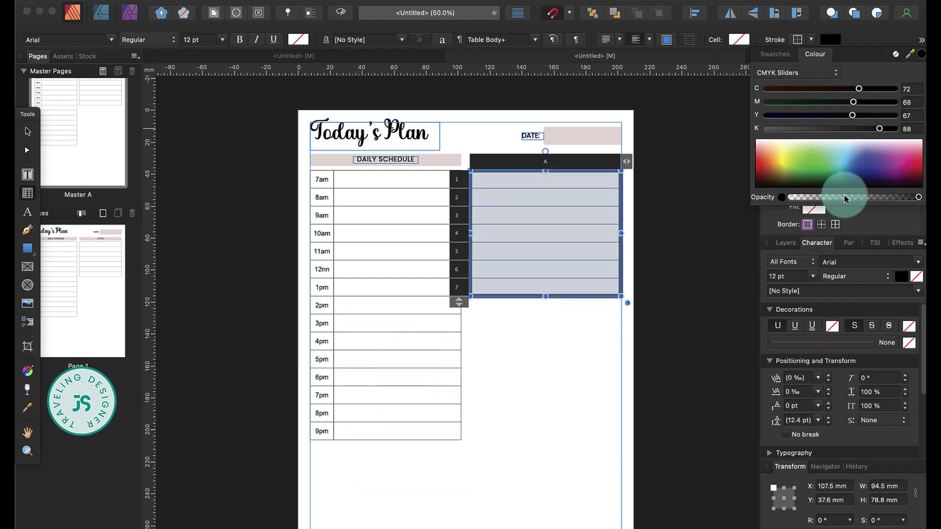
click(896, 54)
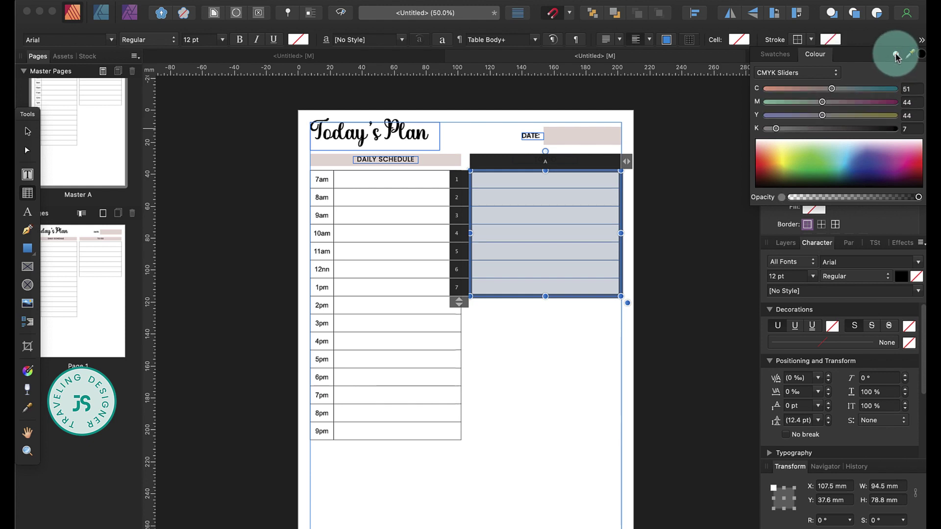
Apply a near-black stroke to the bottom border of the TO DO table
click(810, 39)
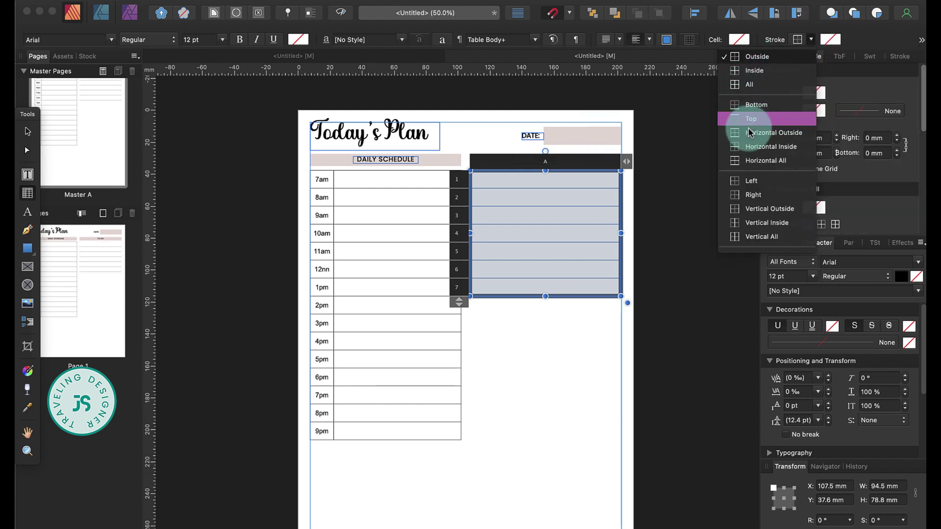
click(756, 105)
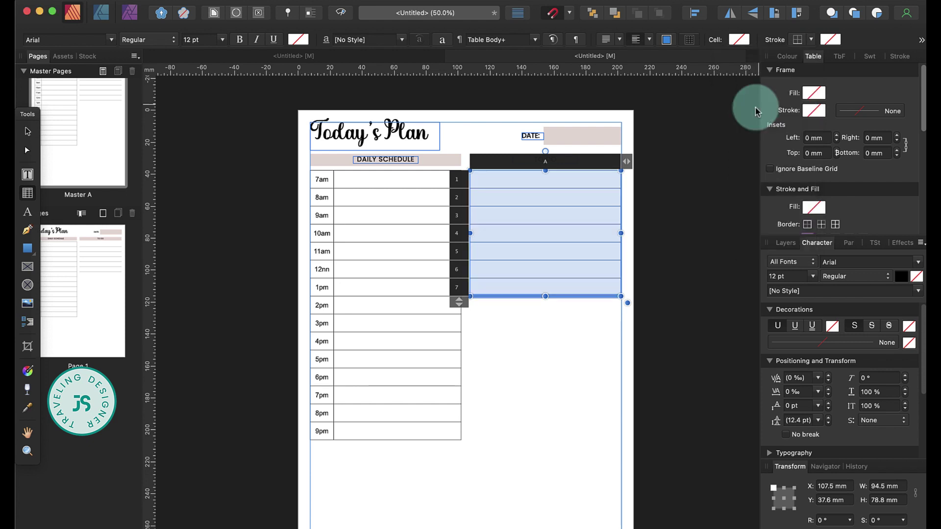
click(830, 40)
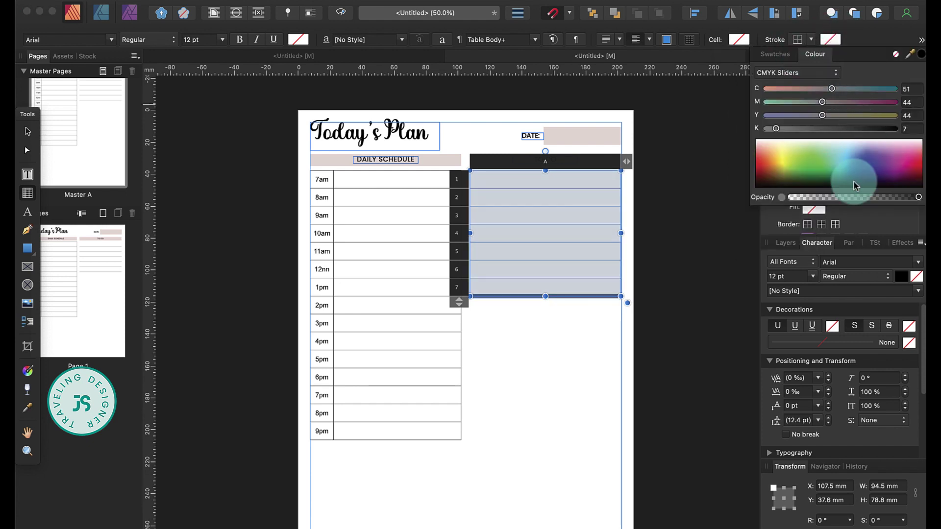
drag(854, 180, 850, 192)
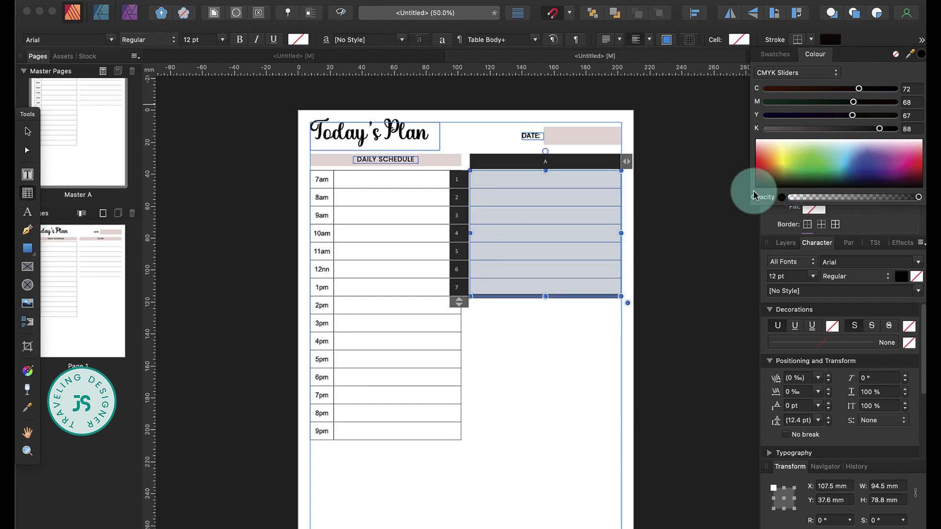
drag(780, 179, 784, 193)
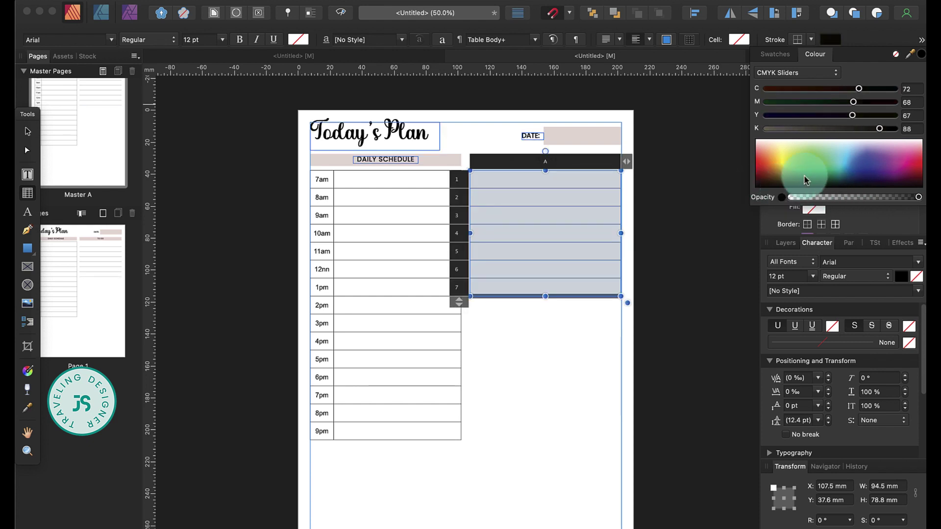
click(26, 132)
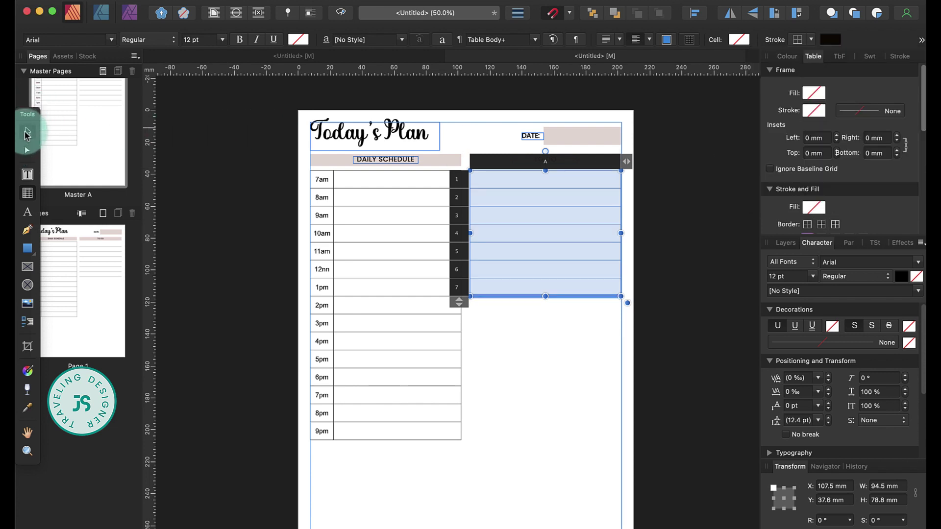
click(431, 272)
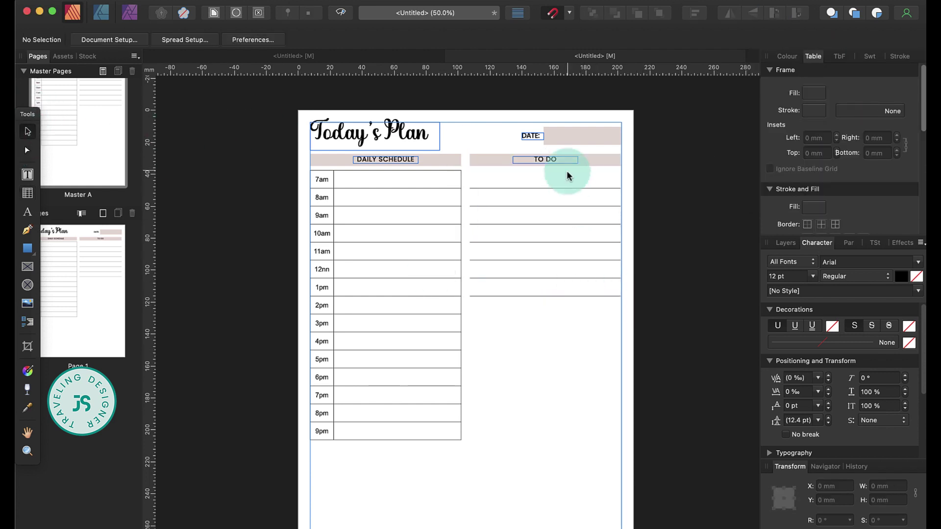
Draw a square checkbox about 5.7 mm wide at the start of the first TO DO row and duplicate it into the second row
key(super+plus)
scroll(556, 242, up, 5)
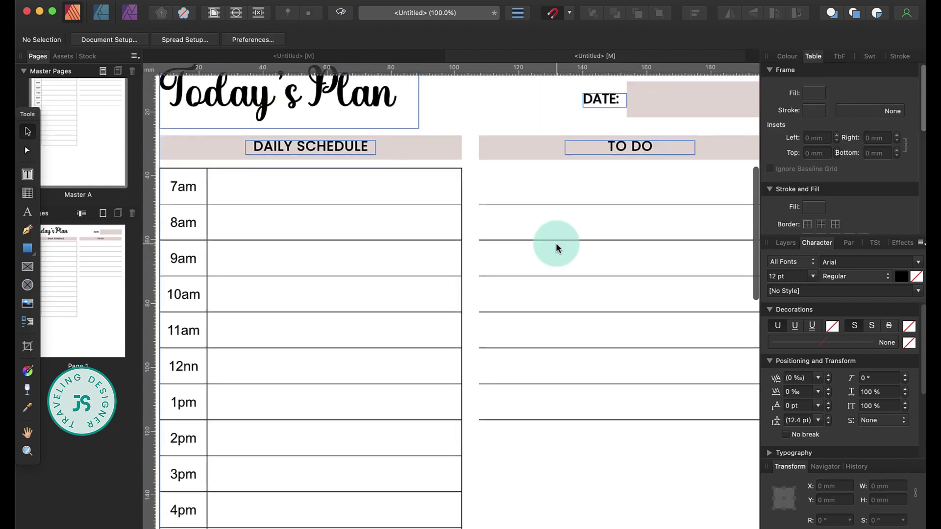
click(28, 248)
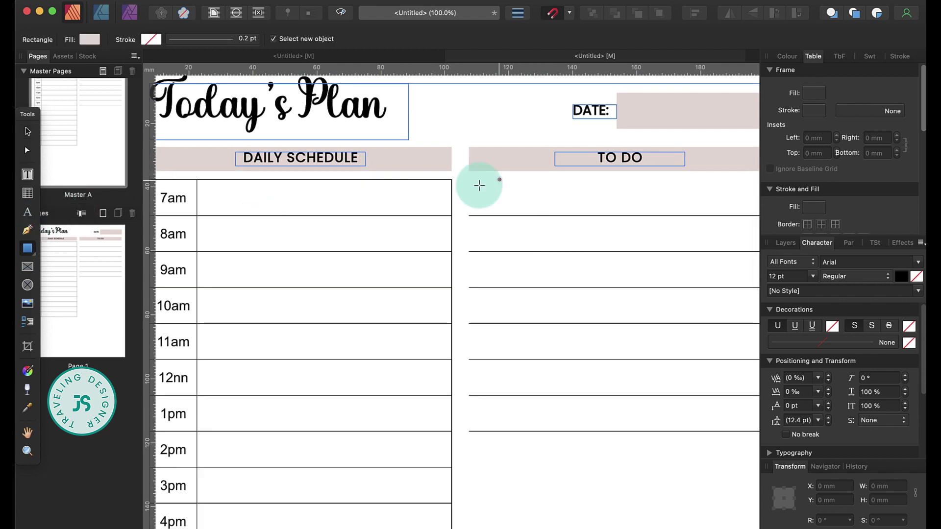
mouse_move(480, 185)
mouse_down()
mouse_move(470, 185)
mouse_move(484, 205)
mouse_move(477, 234)
mouse_up()
click(28, 131)
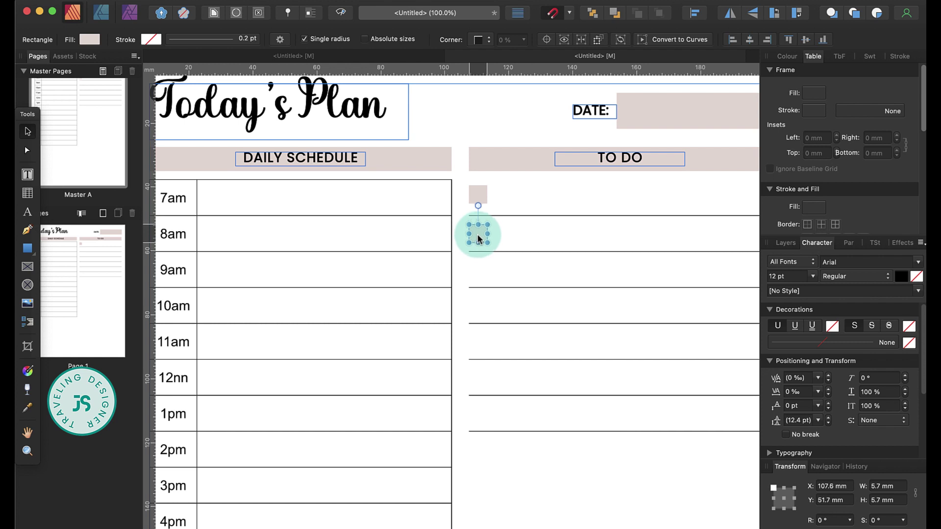
Duplicate the two checkboxes into the third and fourth TO DO rows and shift the fourth one up to about Y 74.2 mm
shift+click(478, 195)
drag(478, 195, 479, 267)
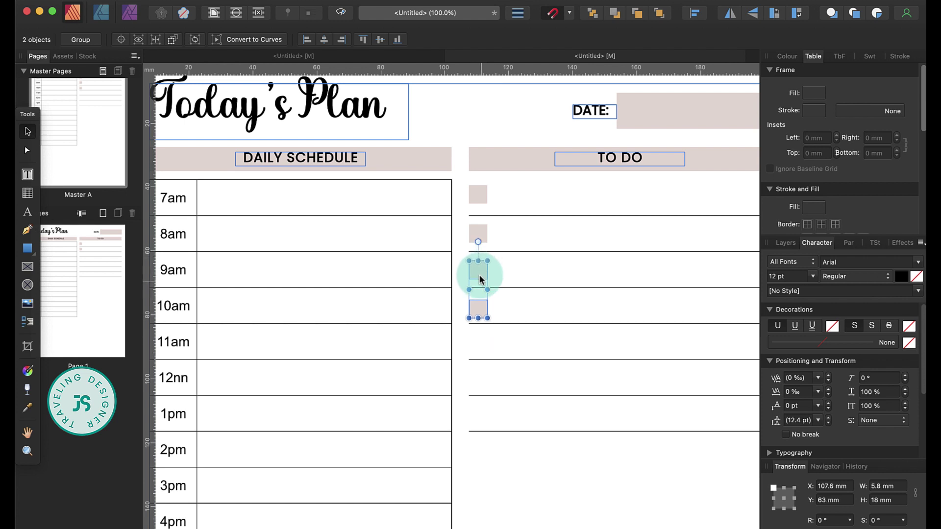
click(483, 347)
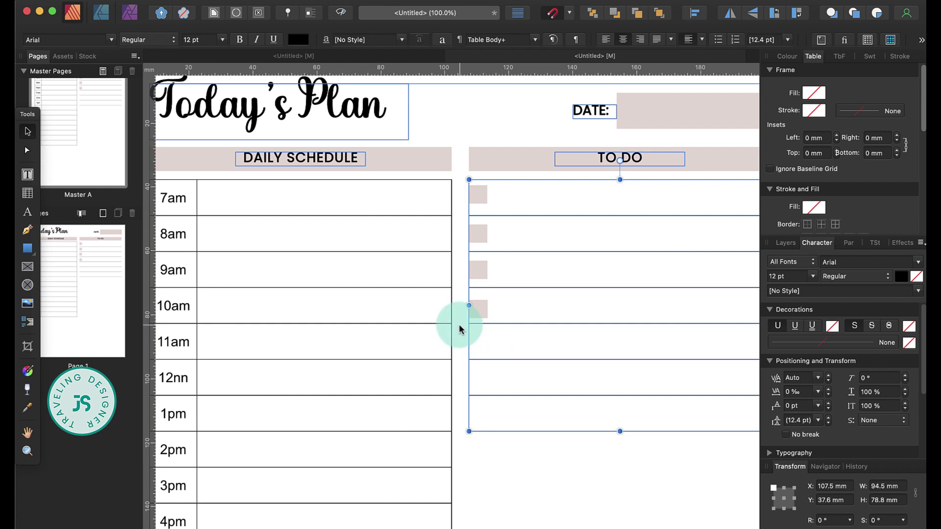
click(459, 324)
click(482, 310)
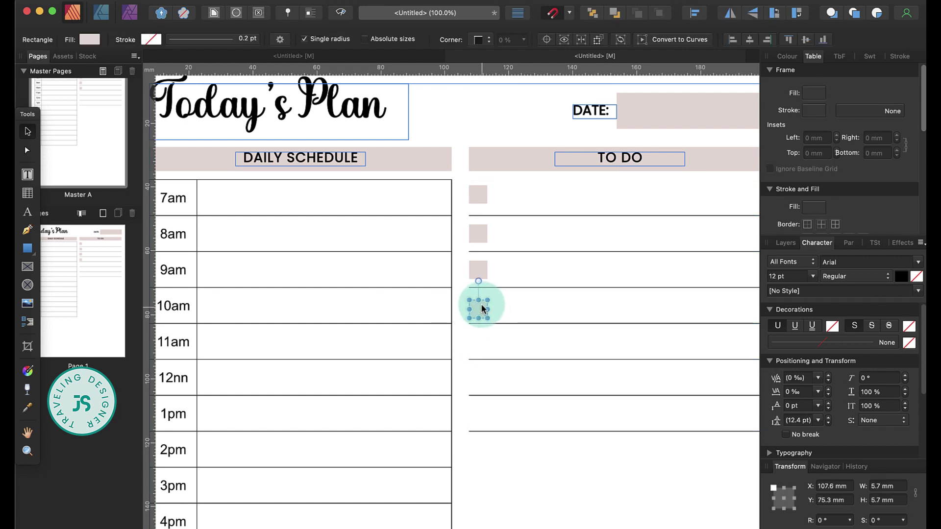
drag(481, 304, 480, 302)
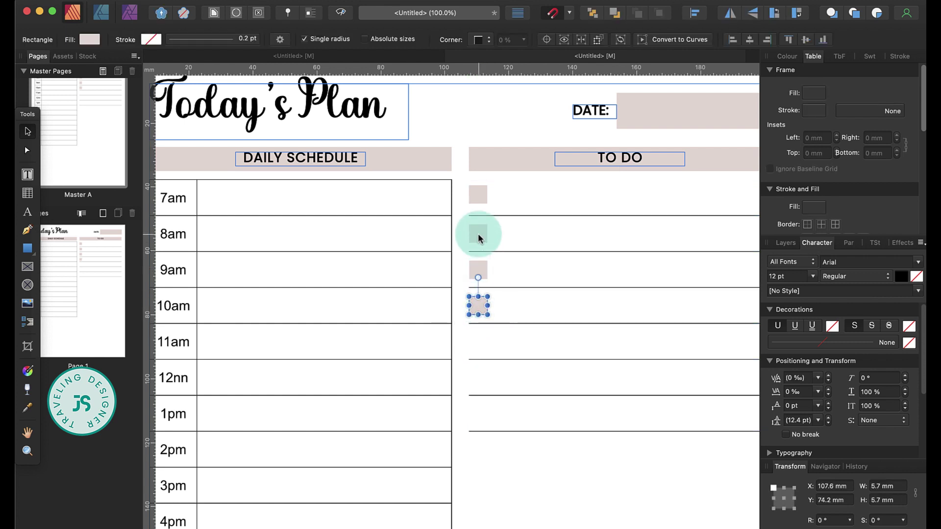
Duplicate the existing checkboxes to fill the fifth, sixth and seventh TO DO rows
click(478, 233)
click(482, 303)
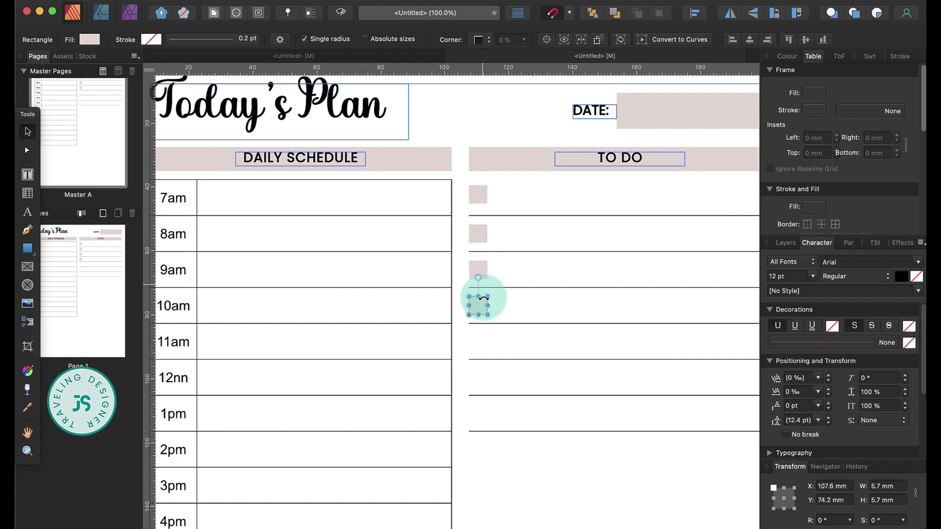
shift+click(481, 270)
drag(482, 270, 481, 342)
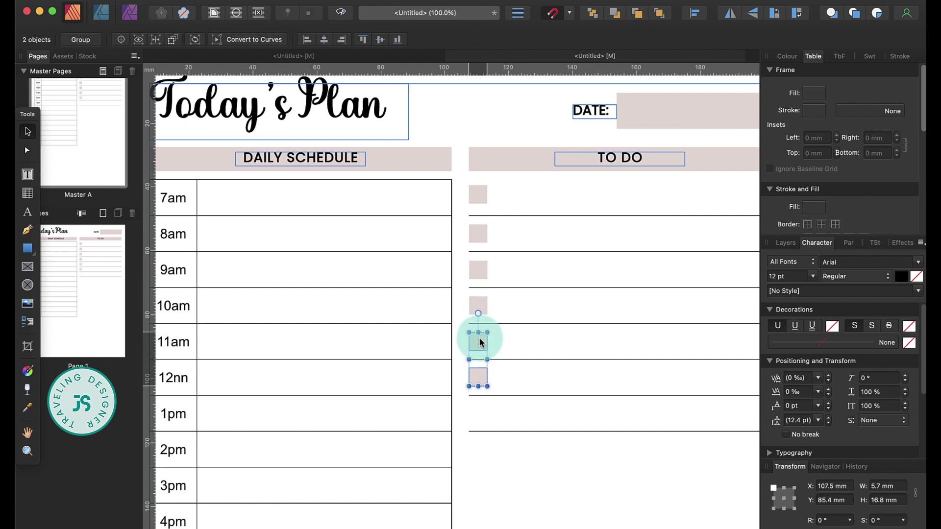
click(457, 398)
click(481, 377)
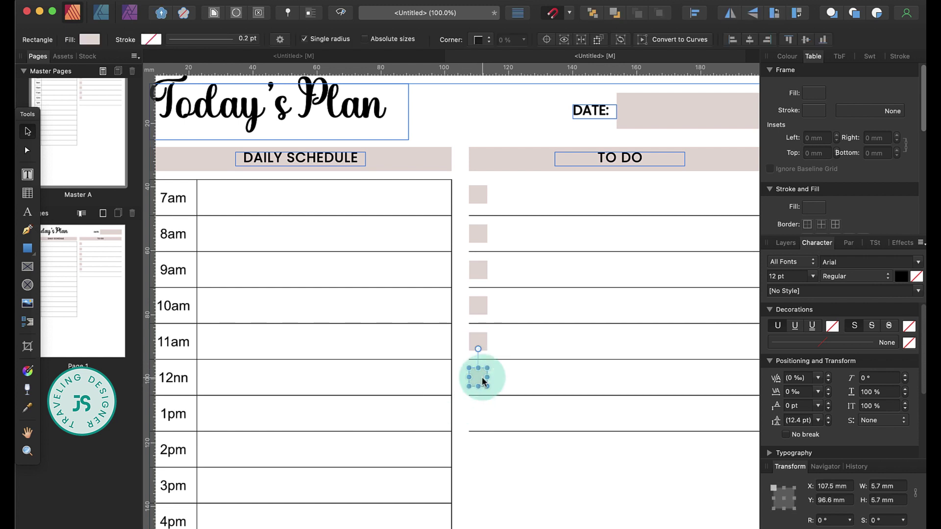
drag(481, 376, 481, 392)
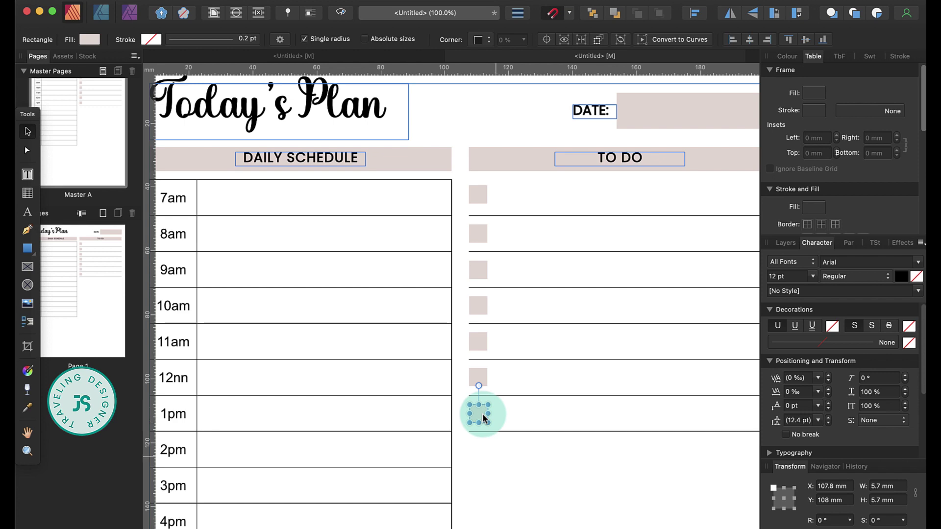
click(501, 472)
Duplicate the TO DO header bar with its text and the lined table below the checklist, at about Y 118.5 mm and Y 127.7 mm
scroll(501, 471, right, 2)
scroll(501, 472, down, 1)
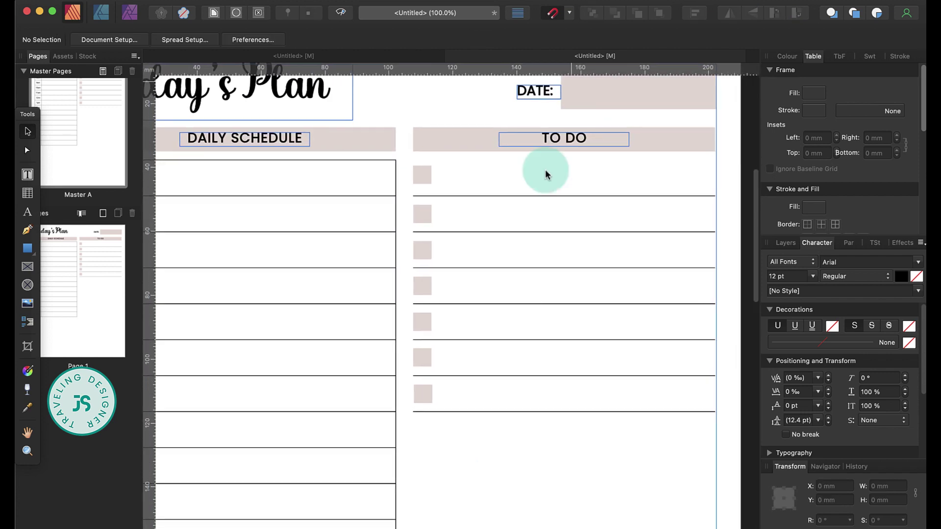
click(563, 139)
shift+click(671, 138)
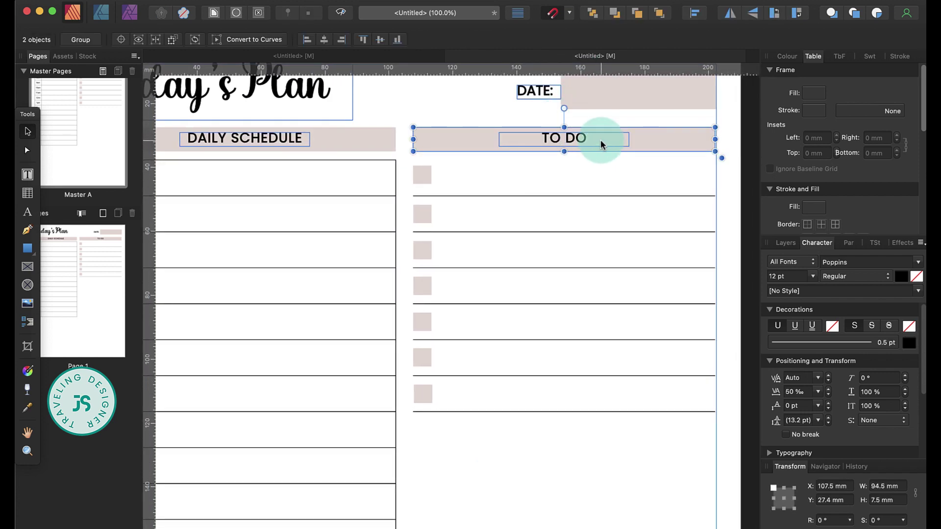
drag(601, 140, 601, 432)
key(Up)
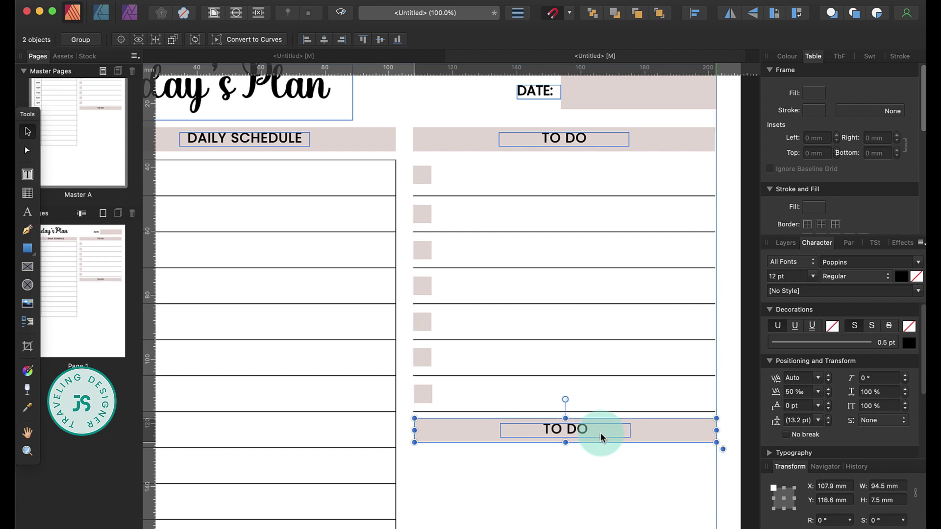
scroll(600, 433, down, 3)
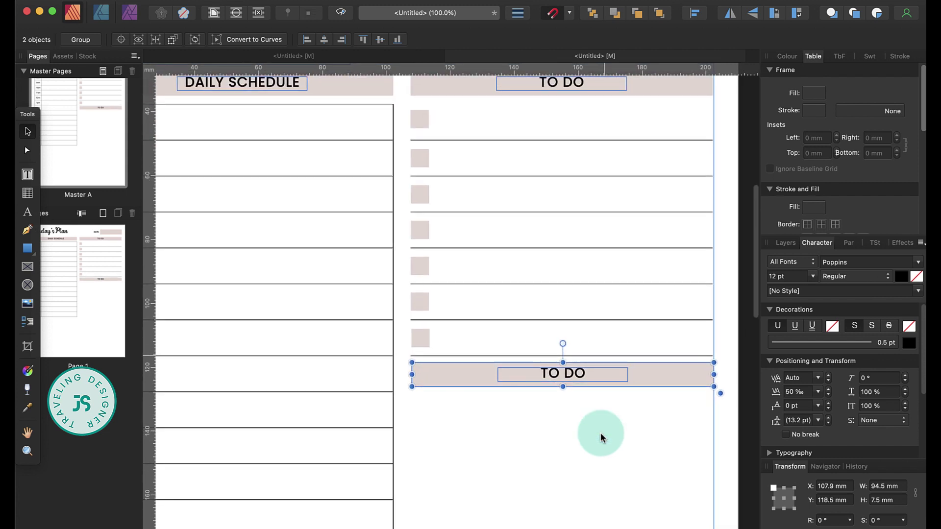
drag(572, 139, 590, 427)
Replace the lower duplicated header's text with "TOP 5 PRIORITIES"
click(576, 372)
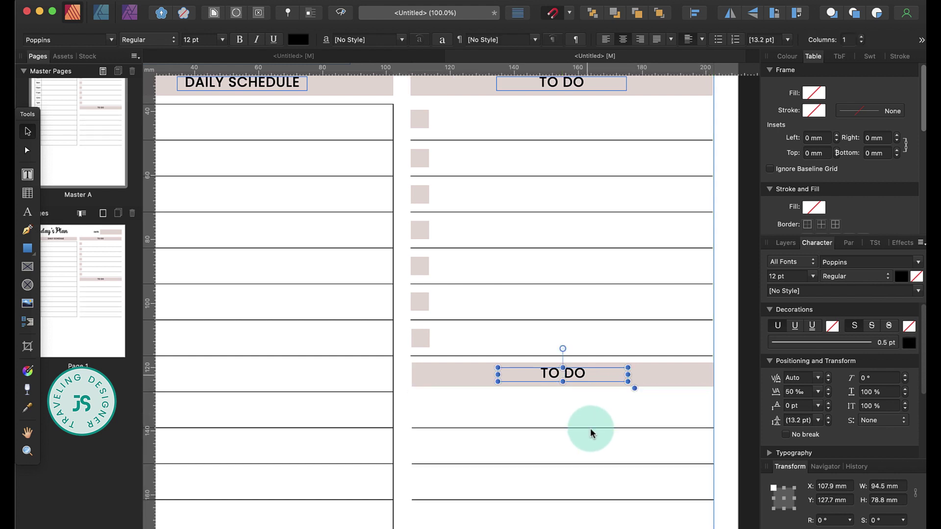
double_click(575, 372)
click(575, 371)
text(TO)
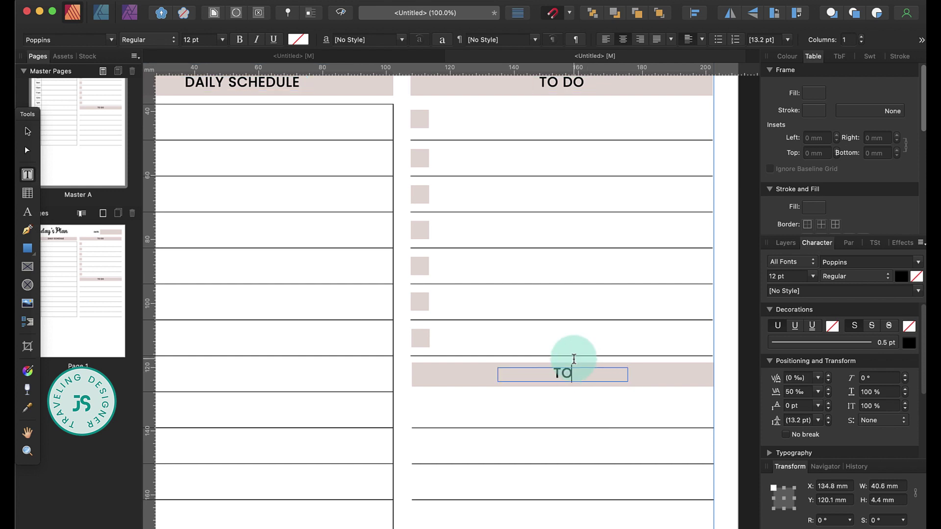
text(P 5 PRIORITIES)
scroll(573, 360, down, 5)
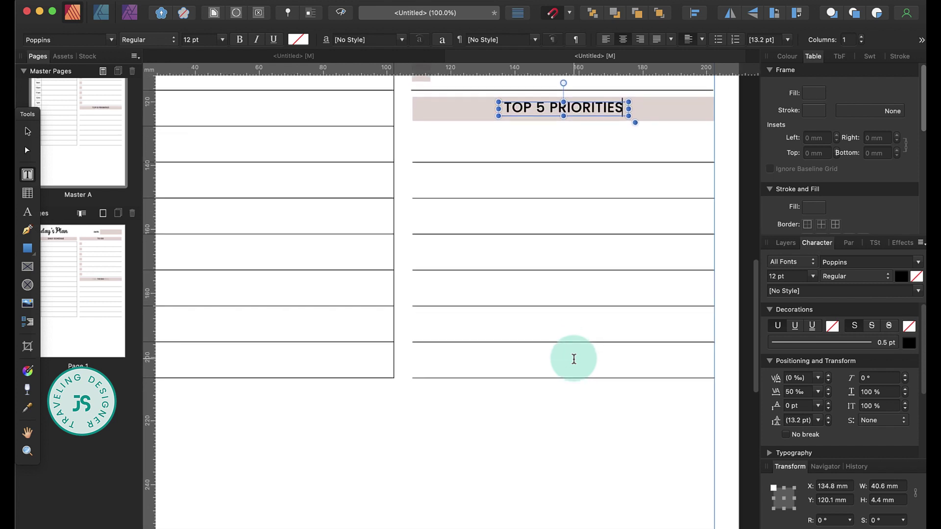
Reduce the lined table under the TOP 5 PRIORITIES header from seven rows to five
click(27, 131)
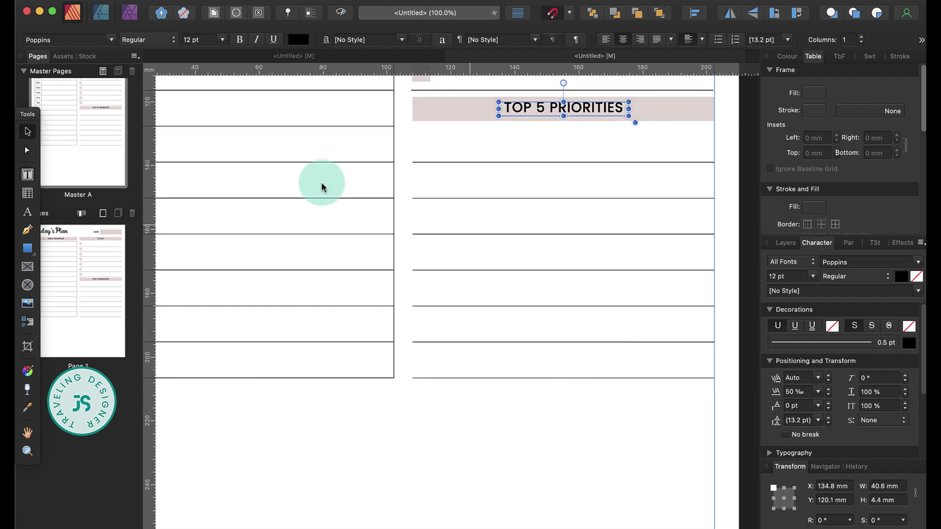
click(475, 229)
key(t)
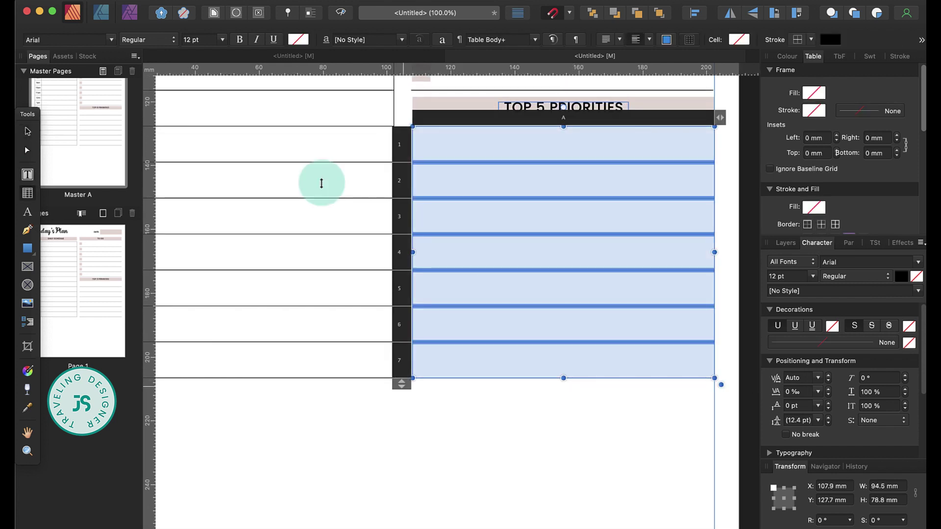
mouse_move(400, 384)
mouse_down()
mouse_move(447, 400)
mouse_move(409, 378)
mouse_up()
key(Escape)
click(609, 358)
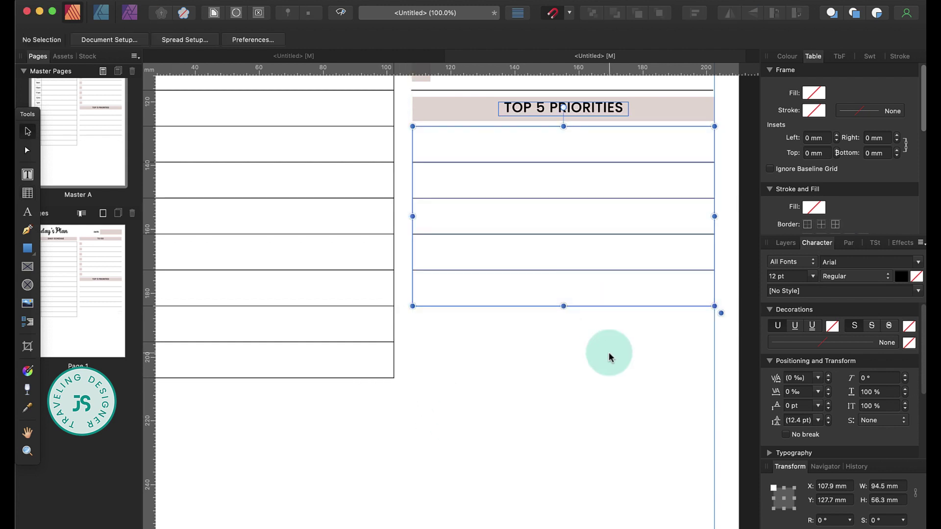
Duplicate the TOP 5 PRIORITIES header bar below its table at about Y 185.9 mm and stretch it to about 20.5 mm high
click(443, 118)
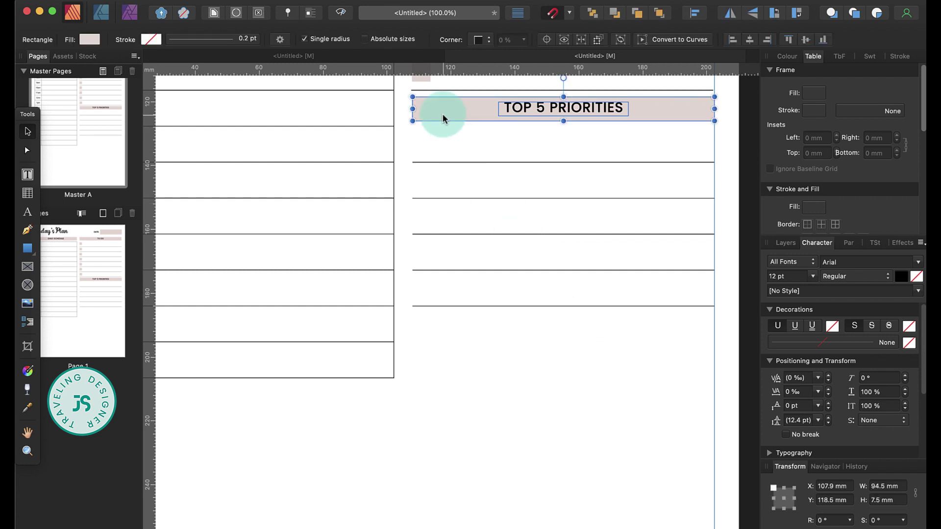
drag(443, 117, 441, 330)
drag(563, 337, 562, 376)
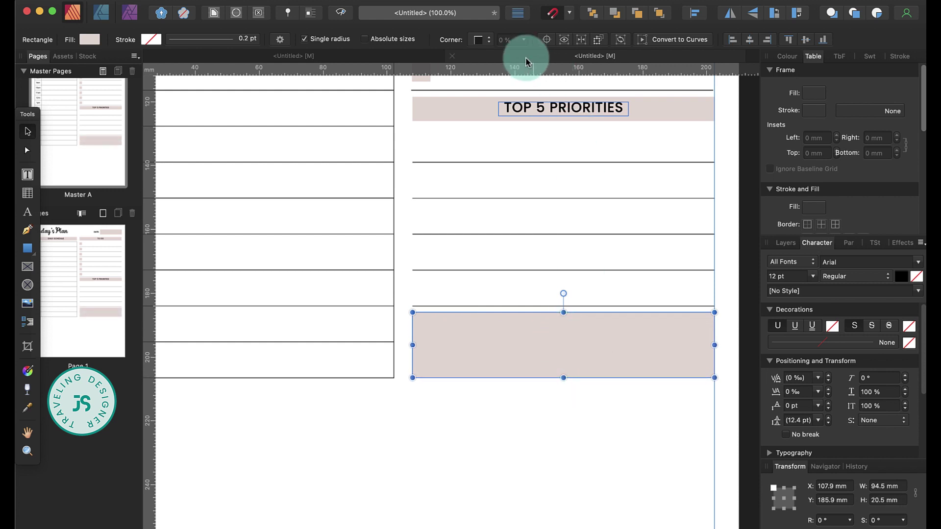
Recolour the tall box below the priorities table by lowering its fill's magenta value to 1
click(90, 42)
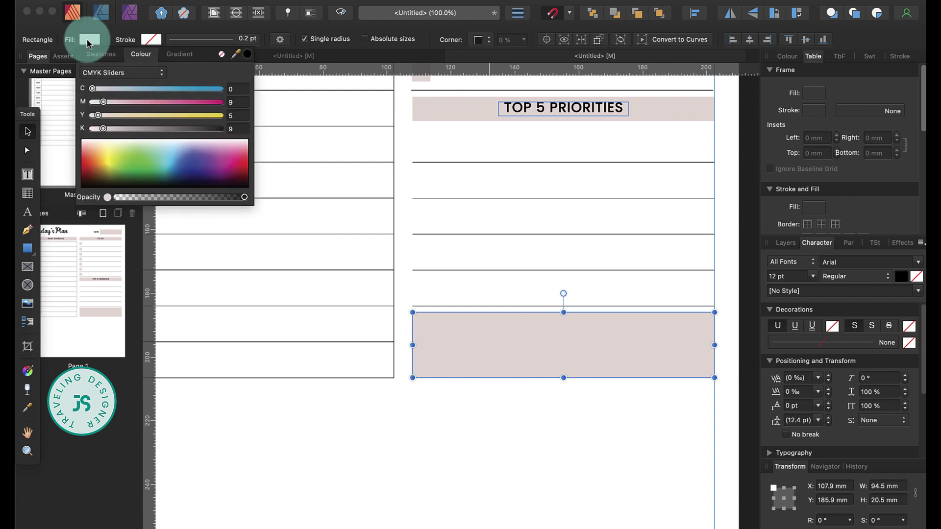
drag(104, 102, 93, 104)
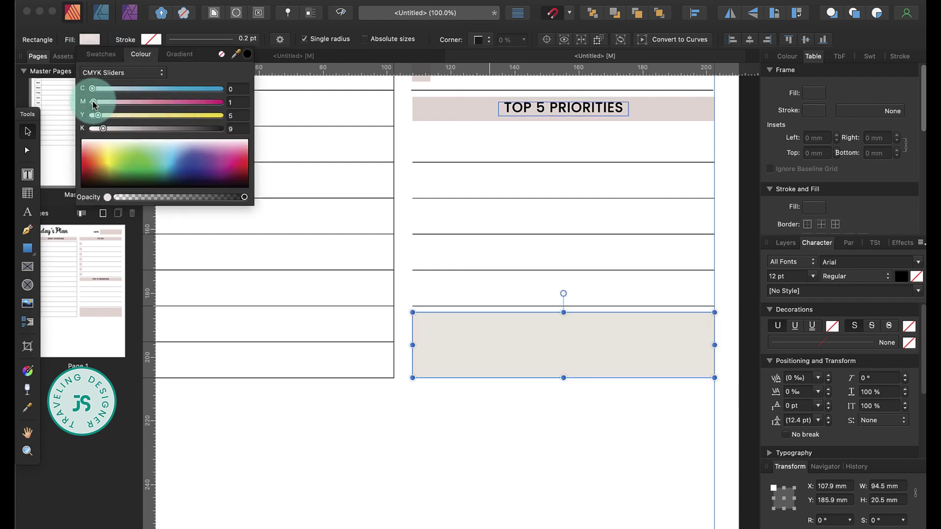
click(571, 109)
Duplicate the TOP 5 PRIORITIES text onto the upper edge of the beige box and replace it with "MEALS"
click(573, 114)
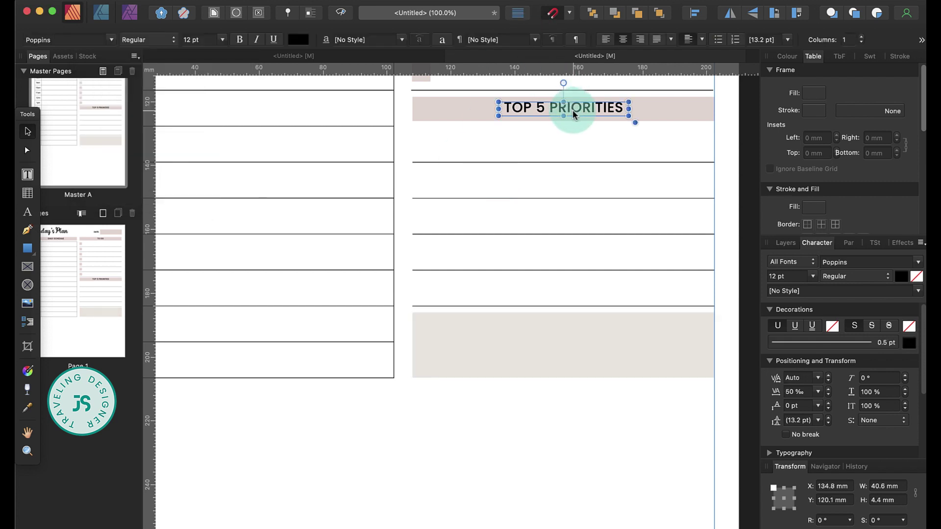
drag(574, 114, 581, 319)
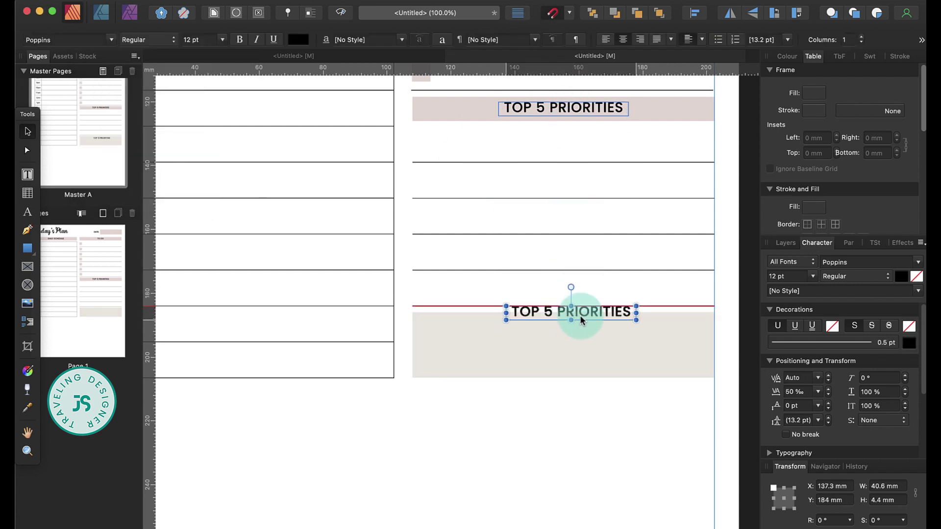
triple_click(580, 318)
click(581, 317)
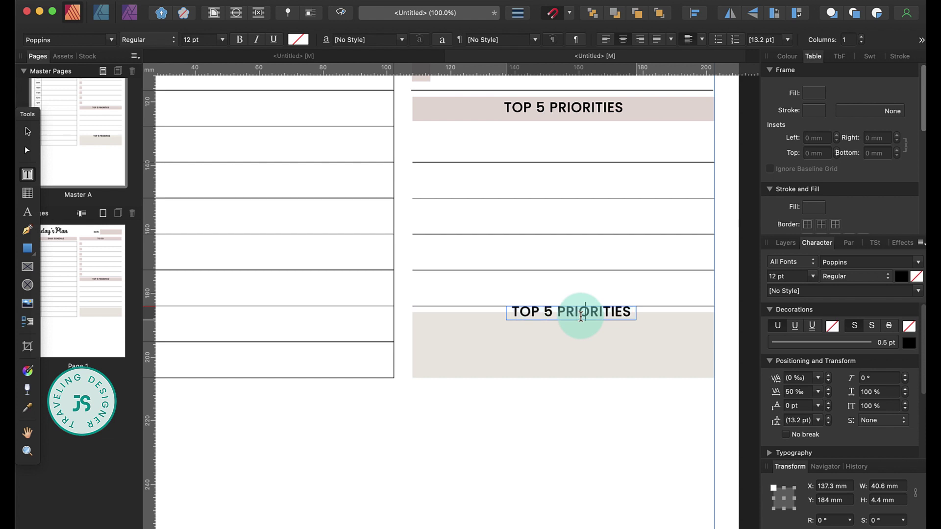
text(MEALS)
Set the MEALS text to 10 pt and nudge its frame down to about Y 184.8 mm
double_click(580, 313)
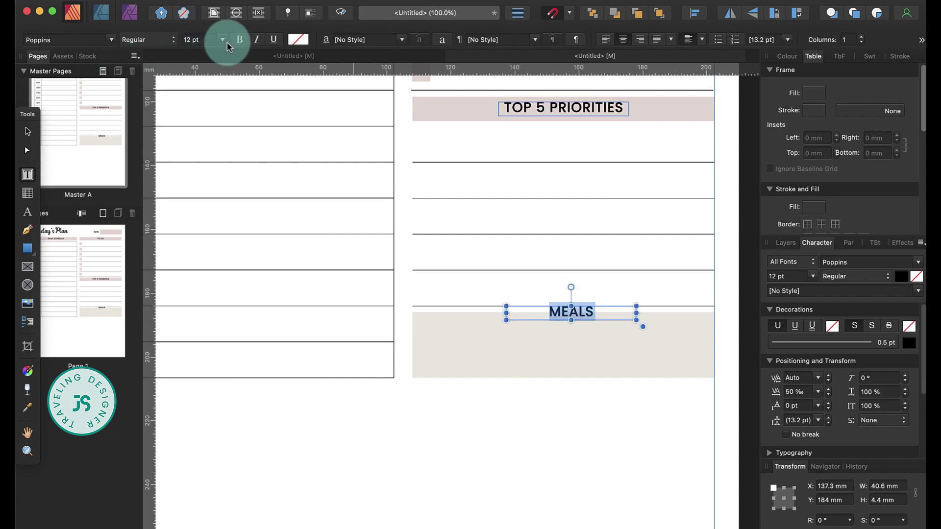
click(222, 39)
click(210, 126)
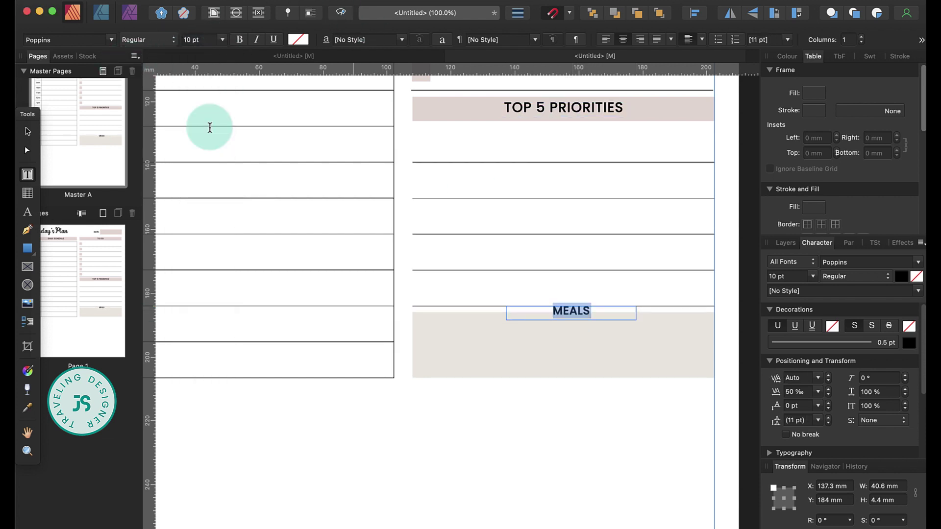
click(17, 133)
key(Down)
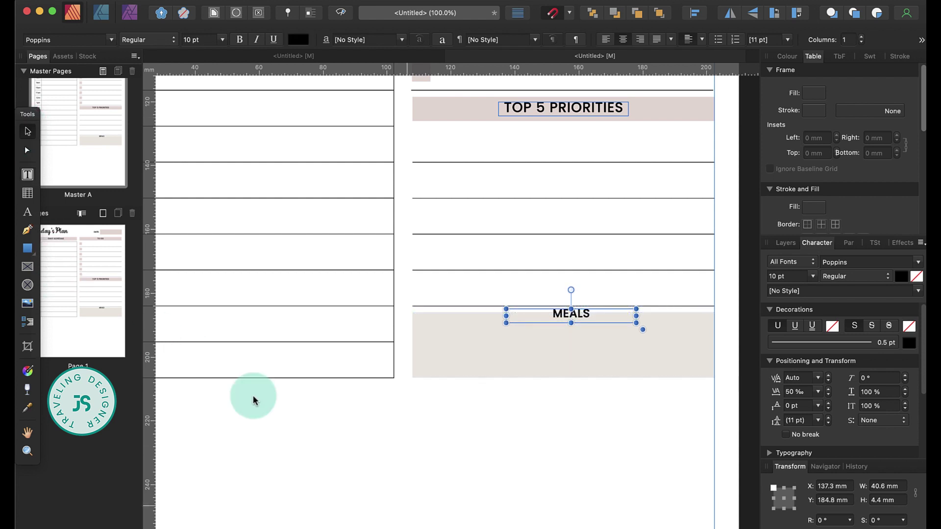
Duplicate the TOP 5 PRIORITIES header bar with its text below the schedule table, at about X 57.8 mm and Y 210.1 mm
scroll(405, 504, left, 3)
scroll(407, 509, right, 1)
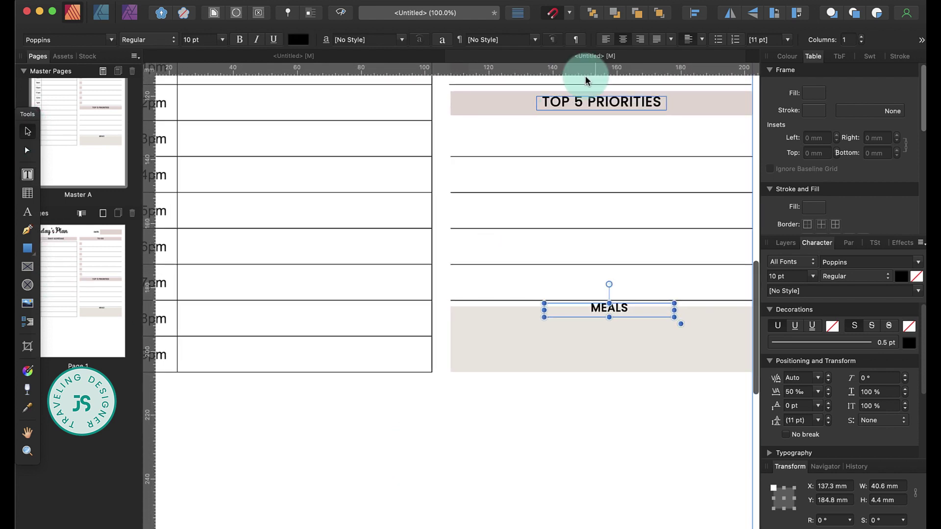
click(558, 108)
shift+click(507, 109)
drag(506, 108, 352, 402)
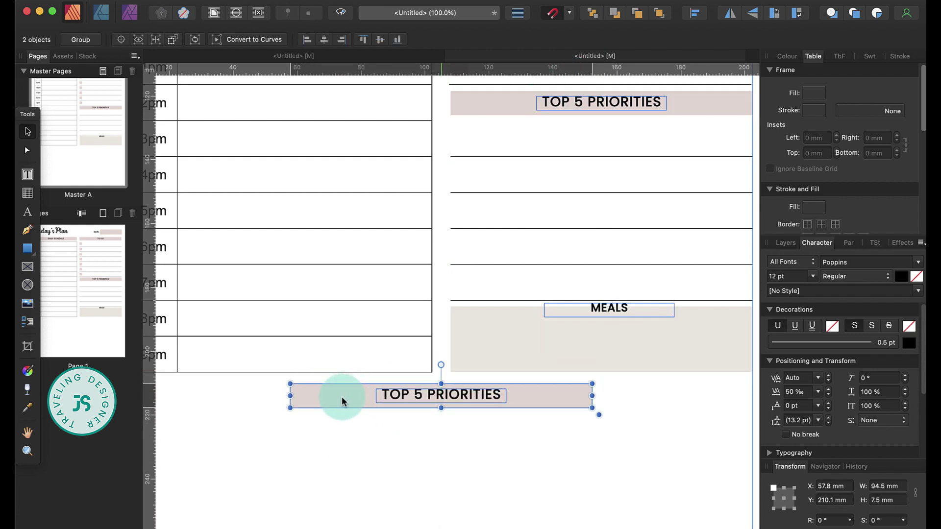
Stretch the duplicated header bar below the schedule so it spans from the left page margin to the right one
scroll(468, 466, down, 3)
scroll(467, 466, left, 1)
key(super+minus)
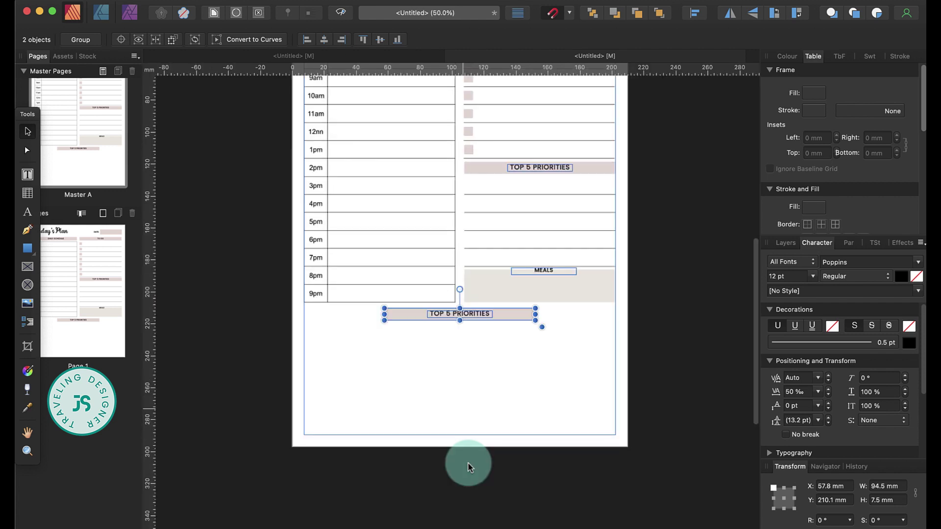
click(468, 447)
click(389, 316)
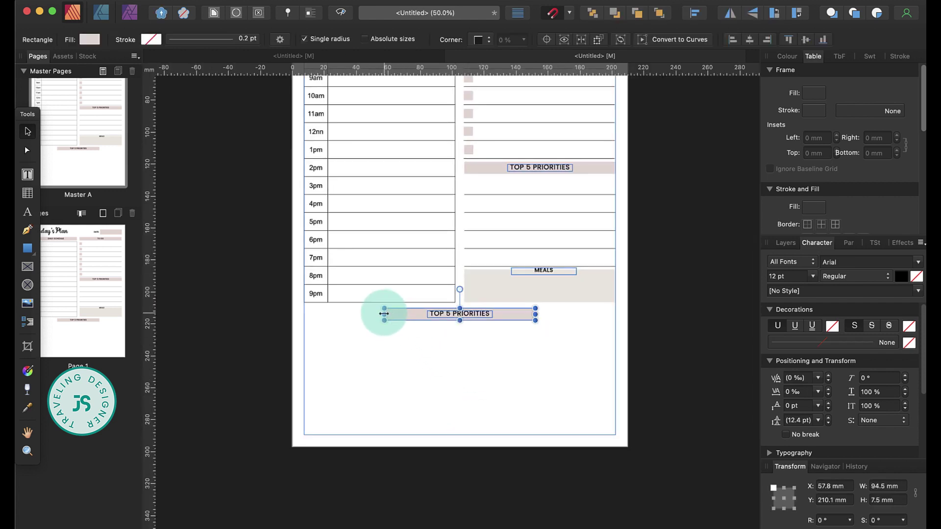
drag(383, 313, 304, 313)
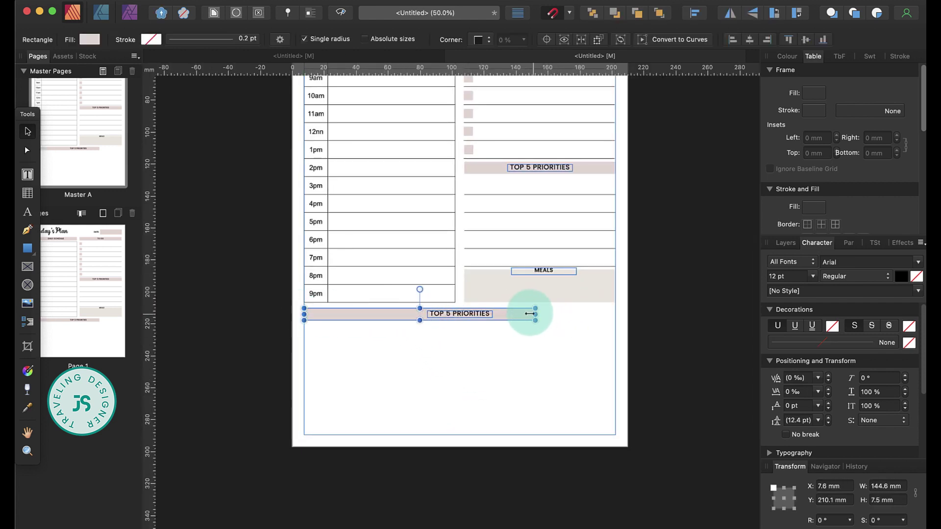
drag(535, 315, 614, 316)
click(614, 315)
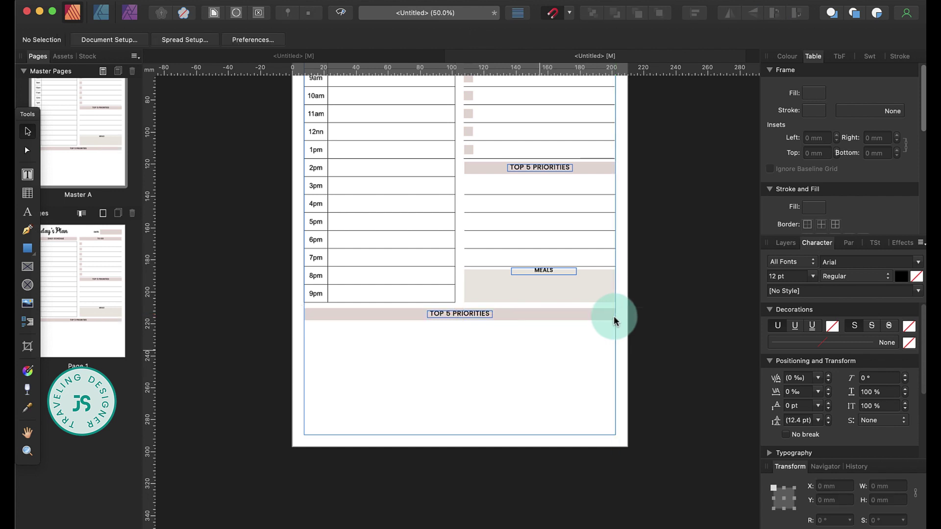
Duplicate the five-row priorities table directly below the full-width header bar and widen it to 194.8 mm
click(538, 188)
drag(537, 189, 389, 340)
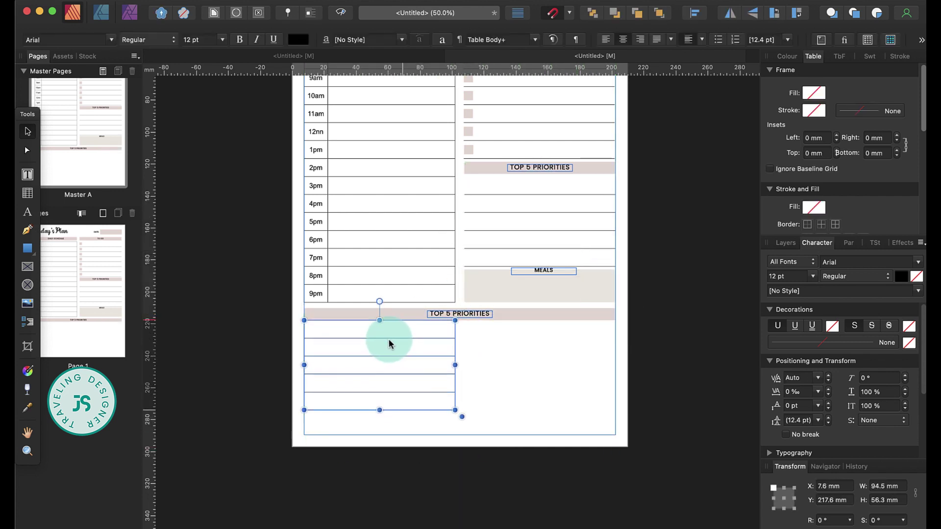
drag(461, 368, 613, 363)
Add a sixth row to the full-width table and move the table down onto the bottom page margin
double_click(384, 401)
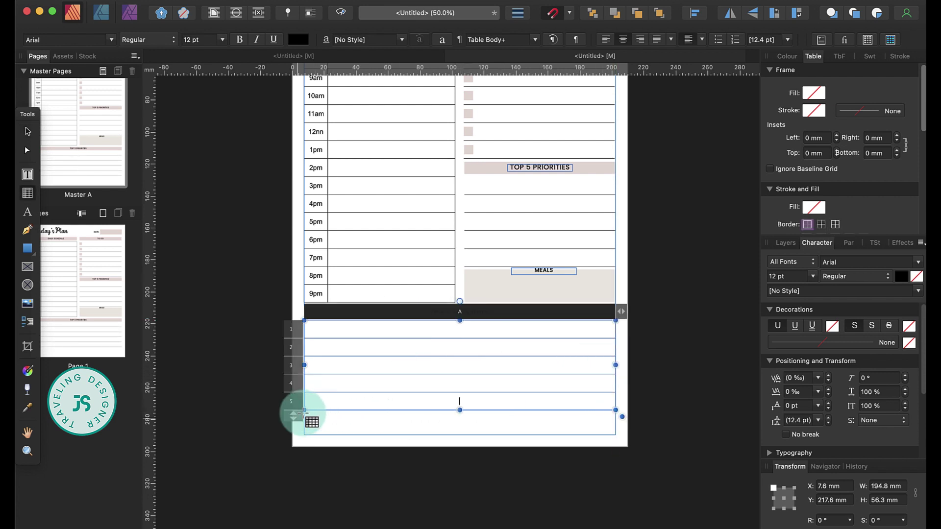
drag(290, 420, 337, 425)
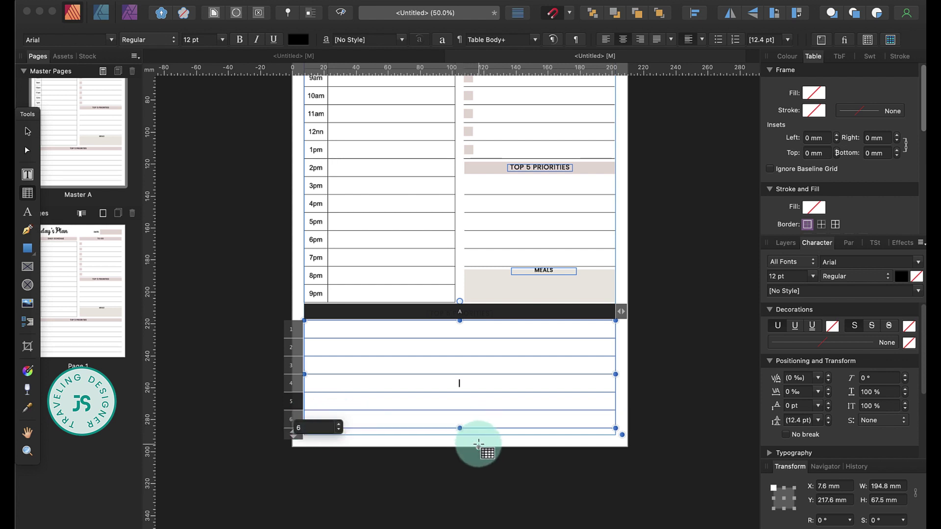
click(27, 131)
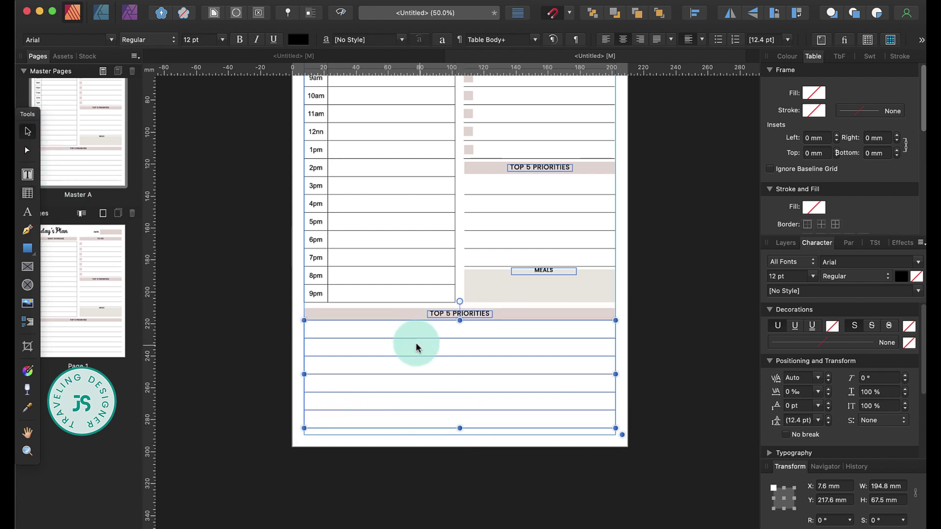
drag(419, 348, 407, 381)
click(294, 355)
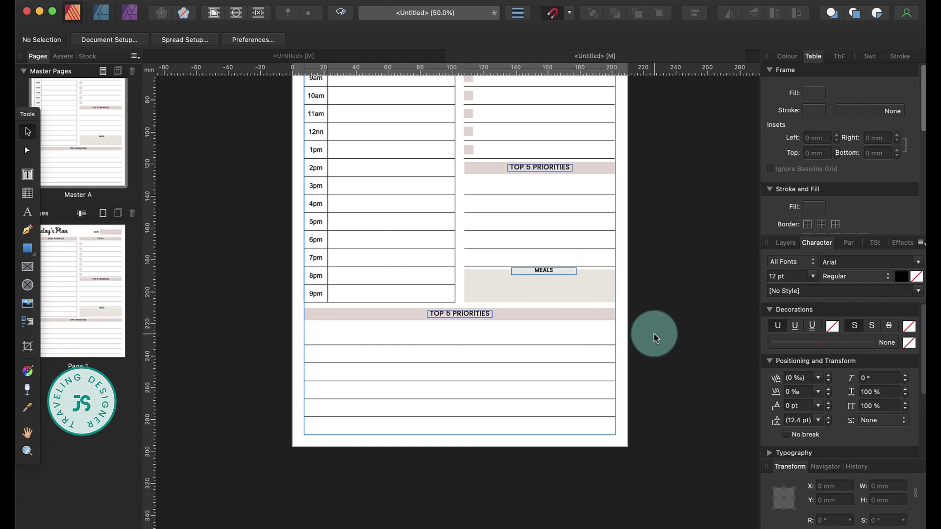
Preview the page and nudge the two TOP 5 PRIORITIES texts down in their bars, to about Y 211.9 mm and Y 120.5 mm
scroll(654, 338, up, 6)
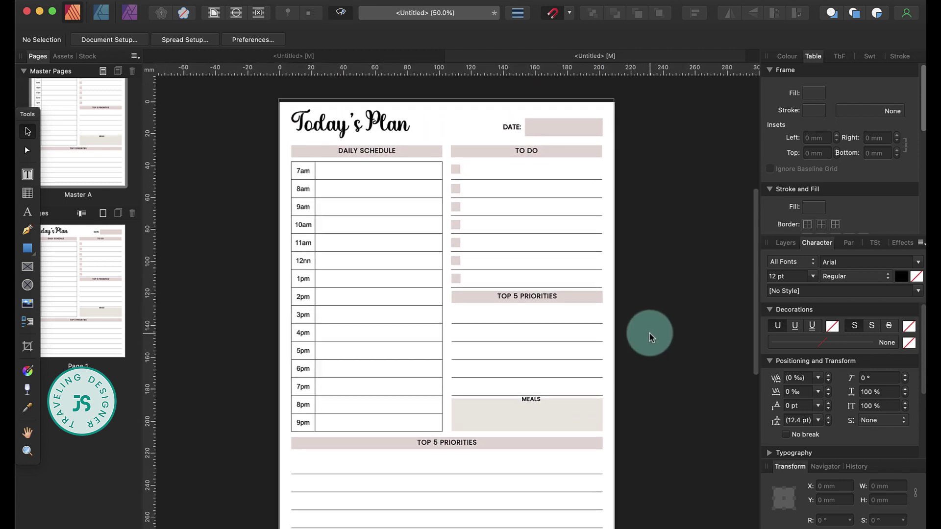
scroll(649, 337, left, 3)
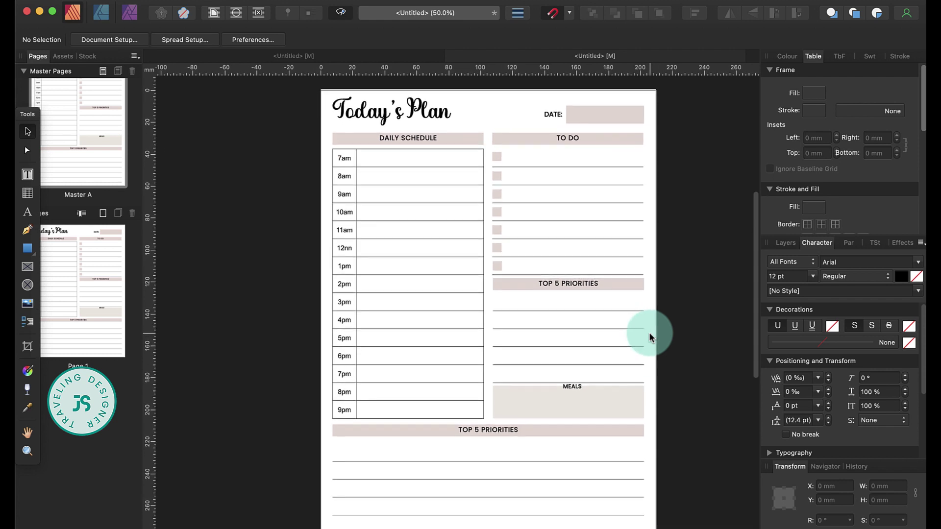
click(504, 434)
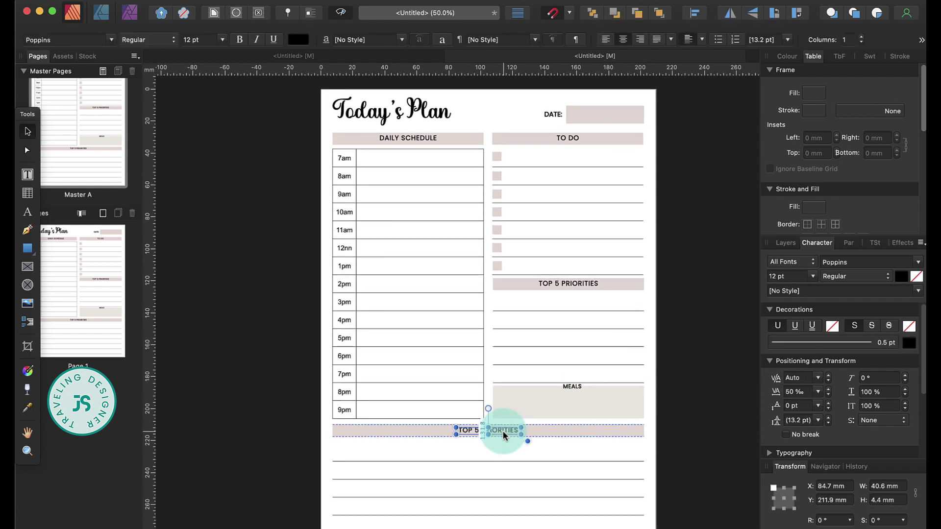
key(Escape)
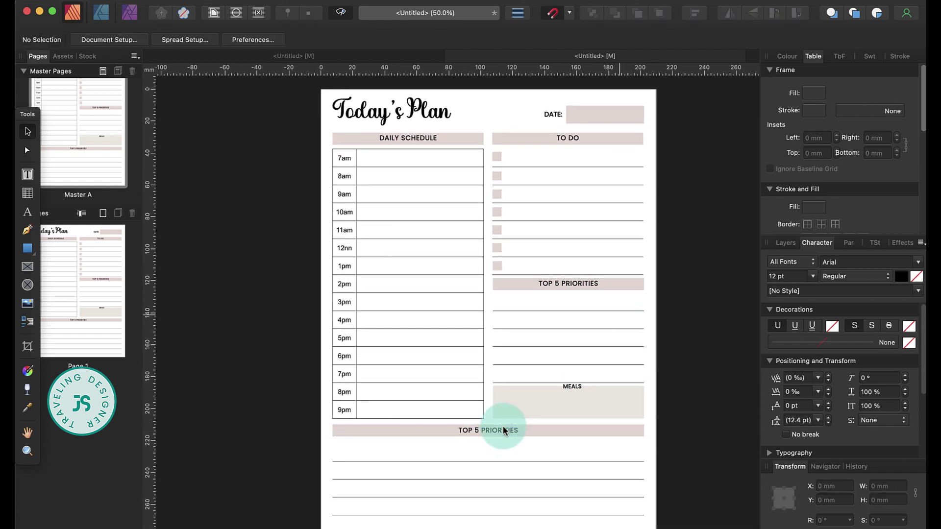
click(581, 288)
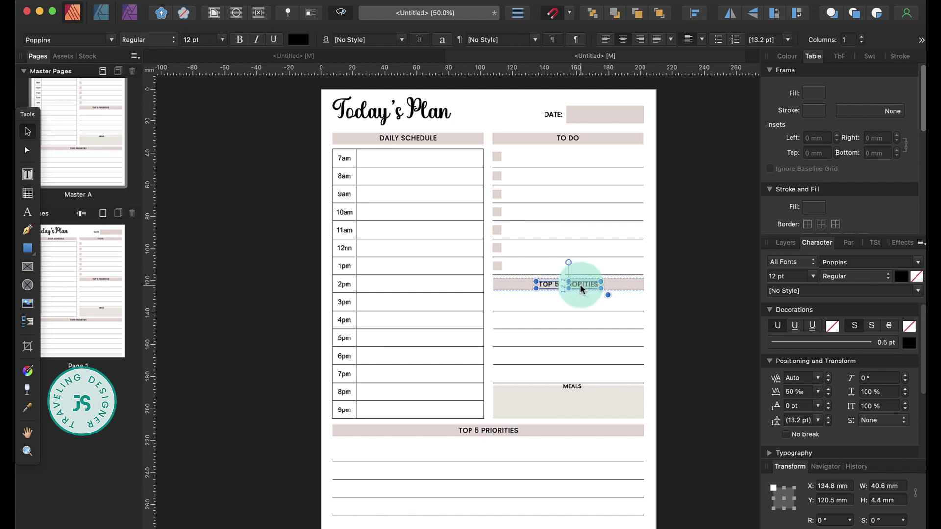
drag(580, 289, 426, 143)
click(273, 301)
scroll(336, 335, down, 2)
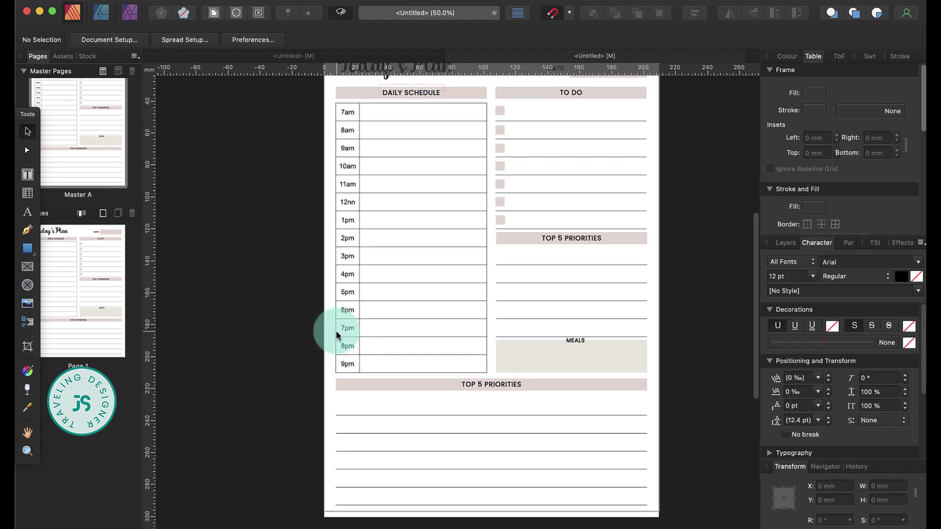
scroll(337, 335, down, 2)
scroll(336, 335, up, 3)
scroll(336, 335, down, 2)
scroll(337, 331, left, 1)
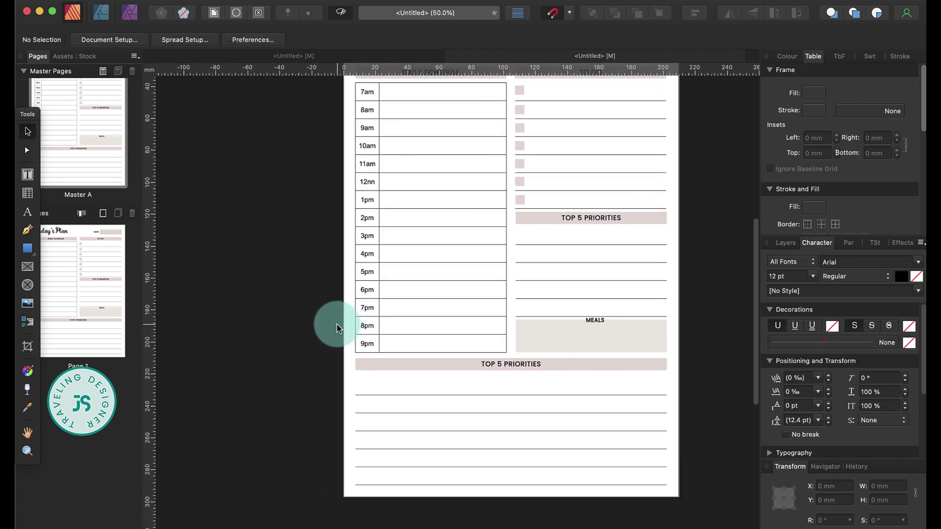
scroll(337, 328, right, 1)
Duplicate Page 1 of the planner to add a second page with the same layout
click(97, 267)
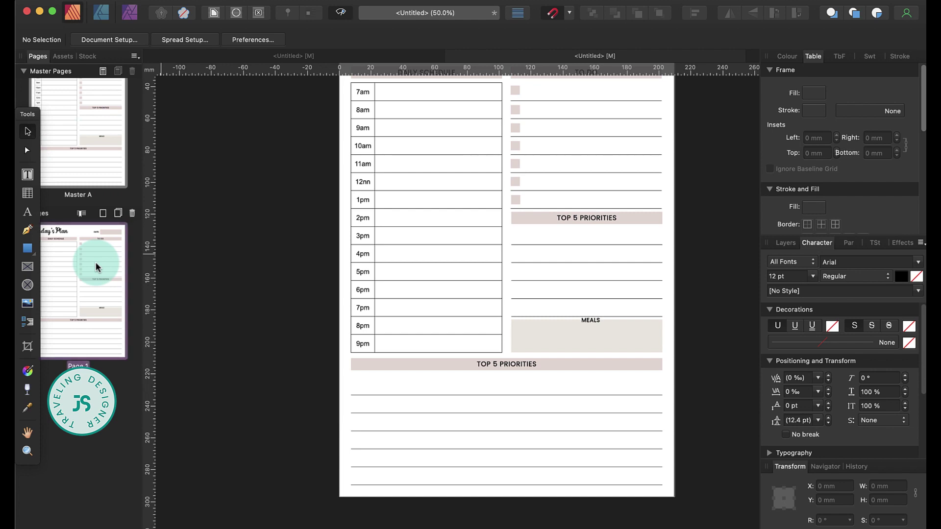
scroll(103, 268, down, 1)
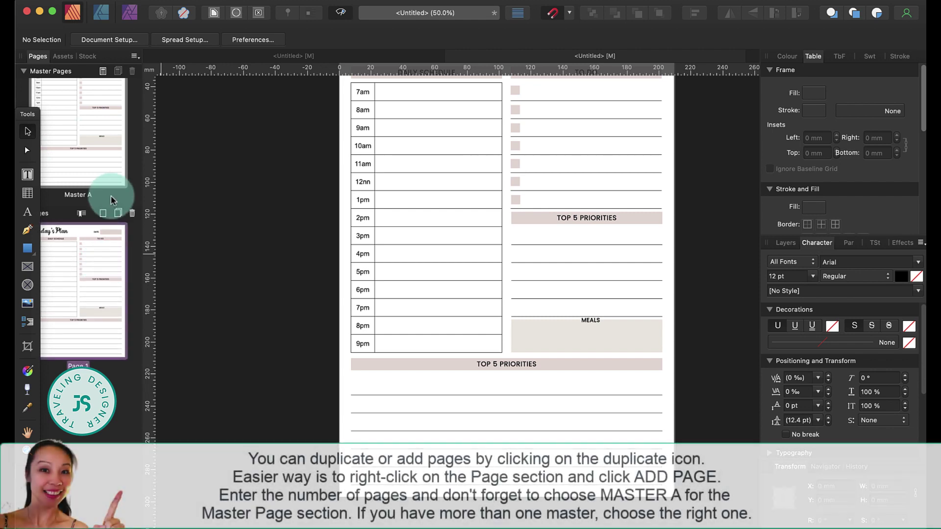
click(118, 213)
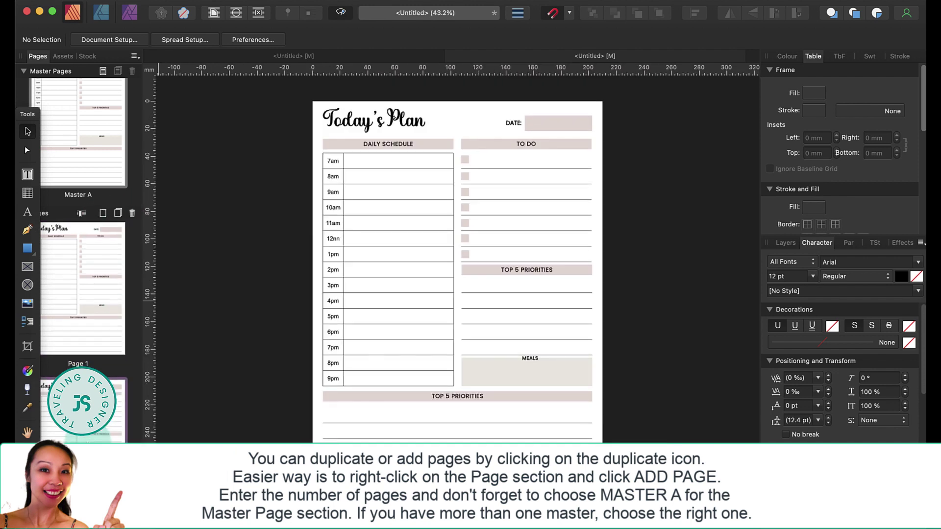
scroll(117, 243, up, 1)
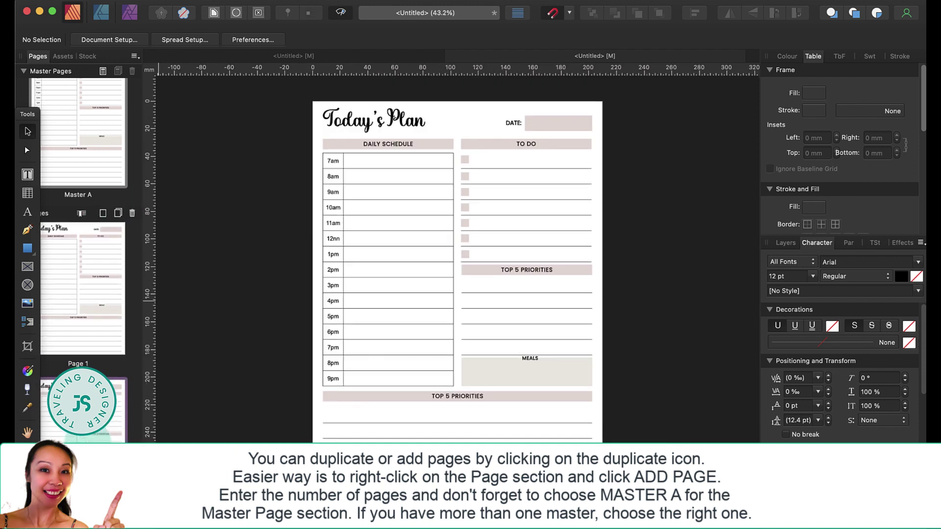
Add 55 pages based on Master A after page 1 and check the page list through to its end
right_click(116, 376)
click(148, 382)
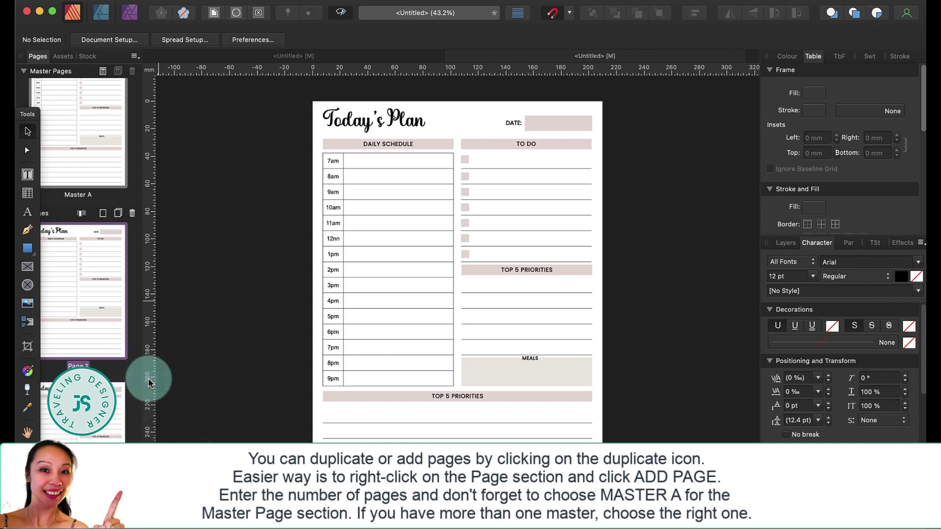
double_click(450, 231)
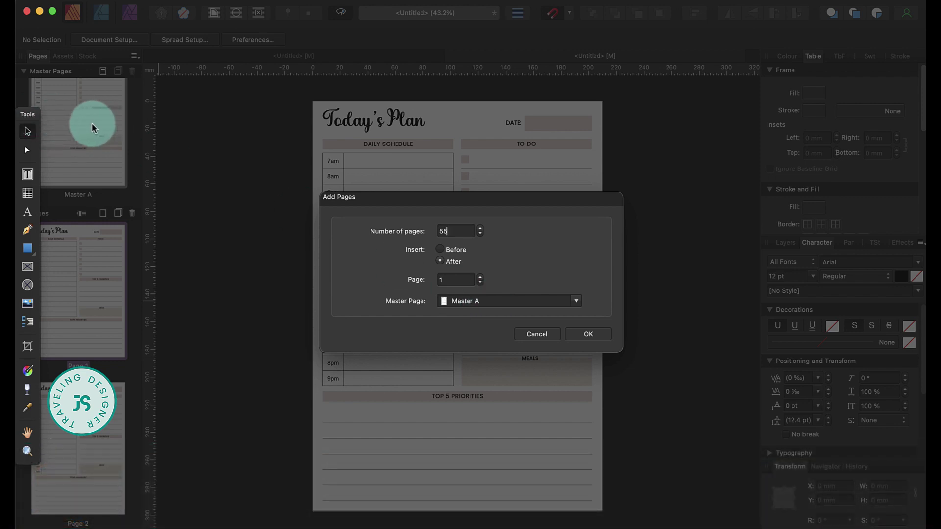
click(585, 336)
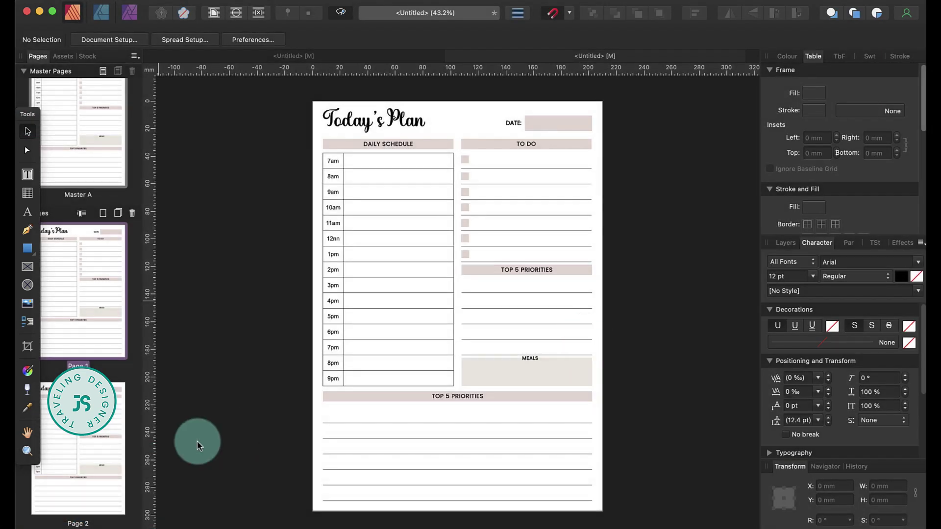
scroll(123, 429, down, 5)
scroll(123, 429, down, 10)
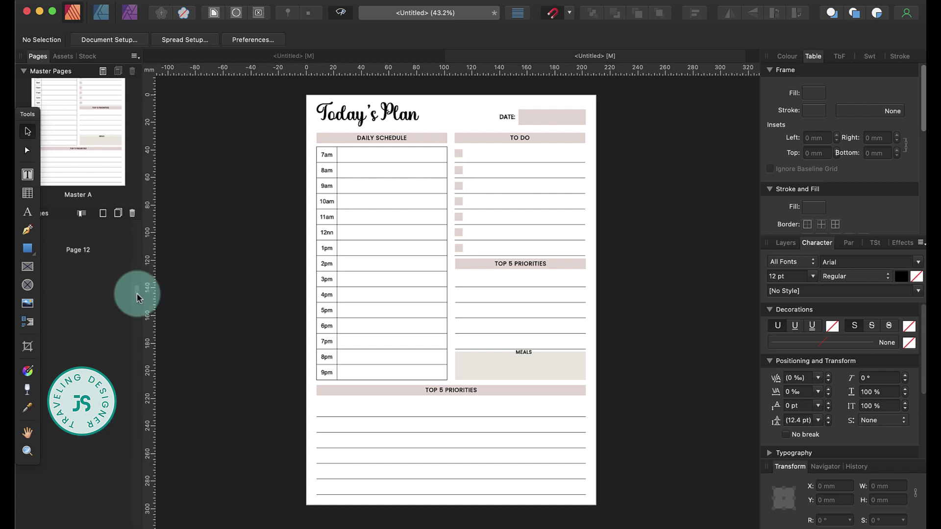
scroll(137, 297, down, 20)
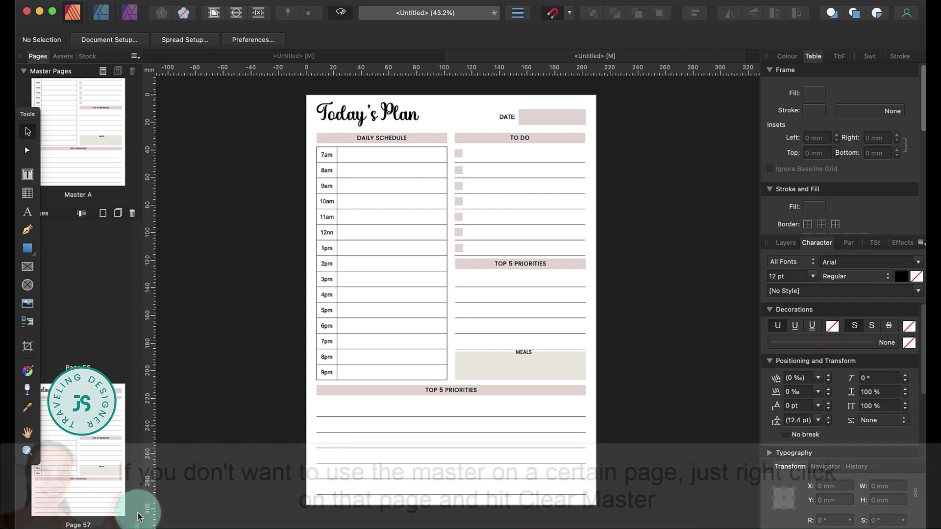
Clear the master from Page 1 to make it blank, and open that page
drag(137, 515, 142, 206)
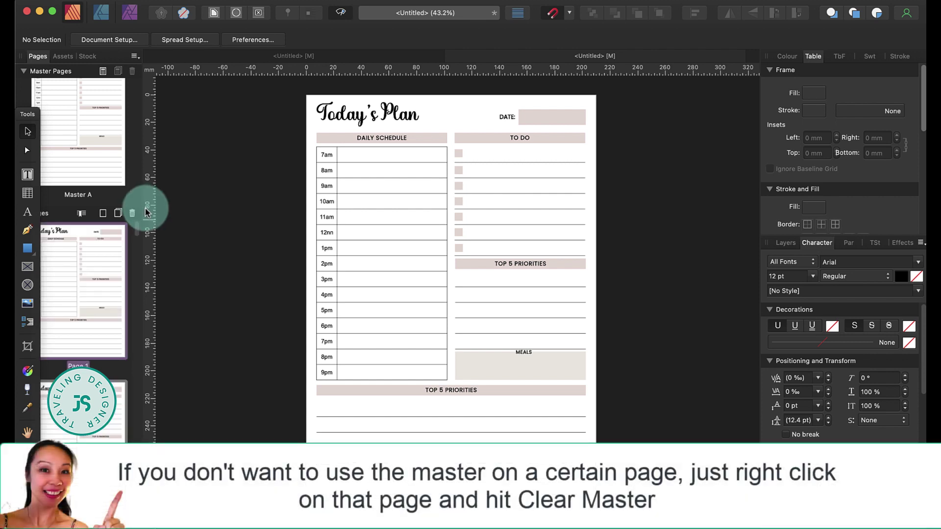
right_click(97, 271)
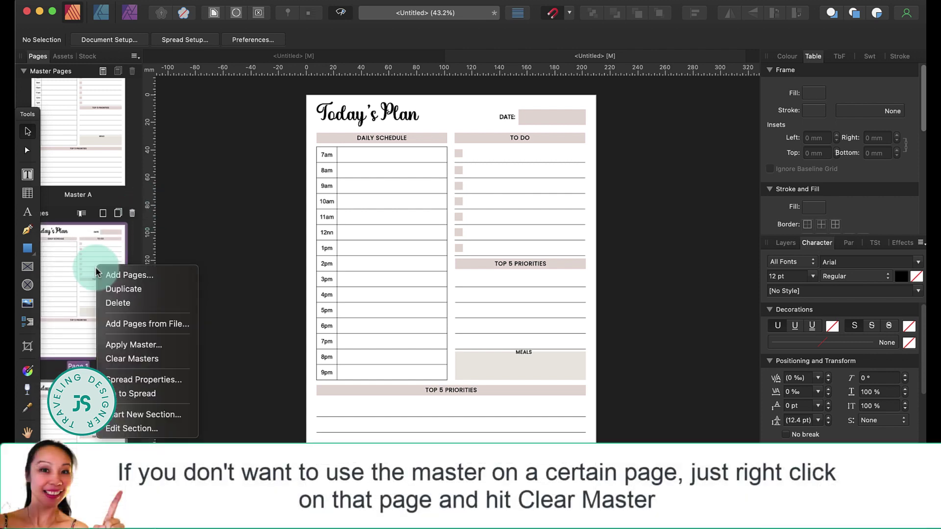
click(155, 359)
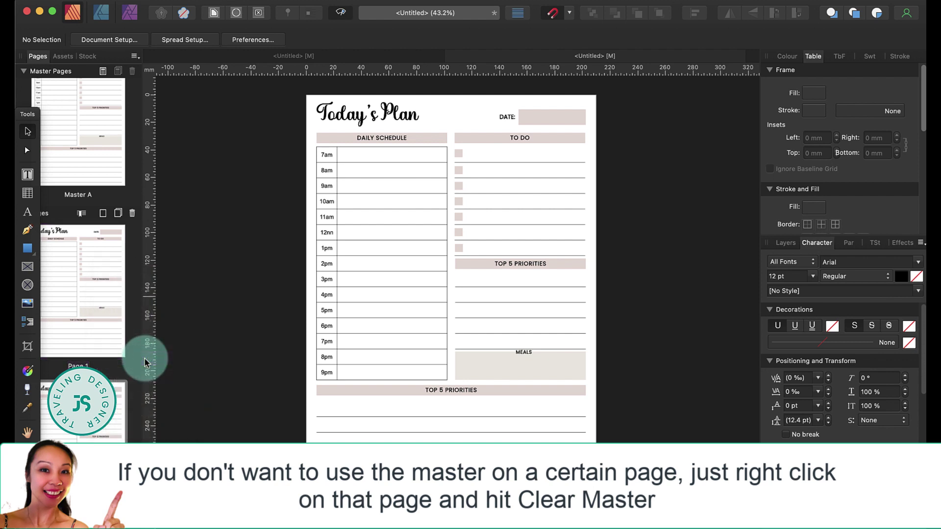
click(102, 262)
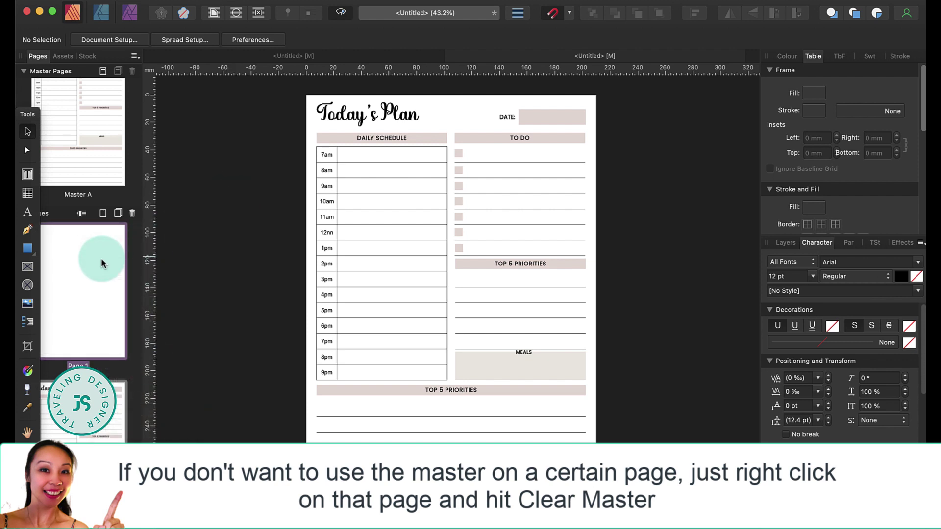
double_click(101, 263)
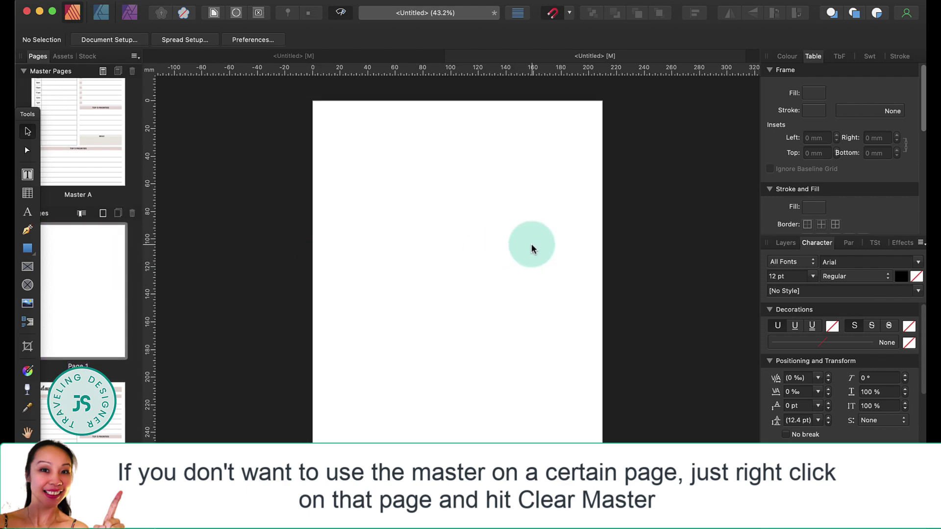
Copy the Today's Plan title from Master A onto Page 1 and place it centred at about Y 82.1 mm
scroll(140, 193, up, 3)
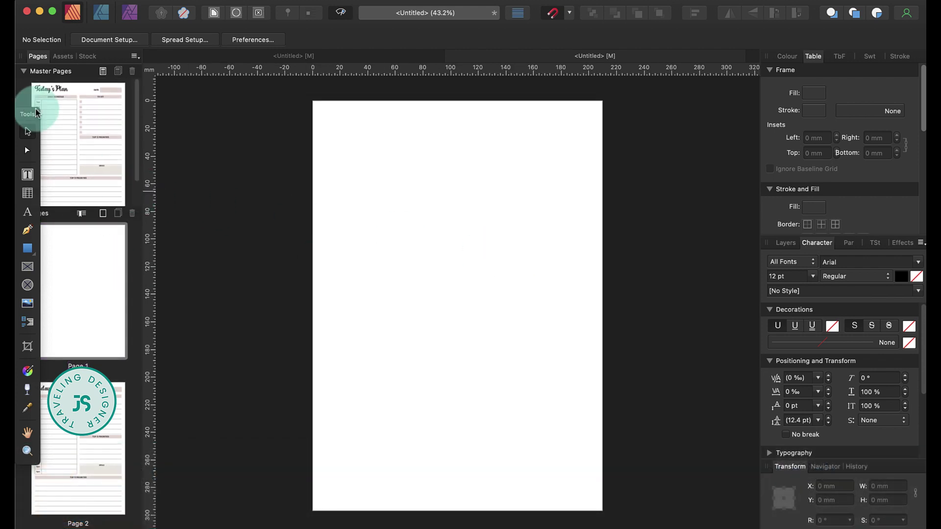
double_click(36, 113)
double_click(74, 104)
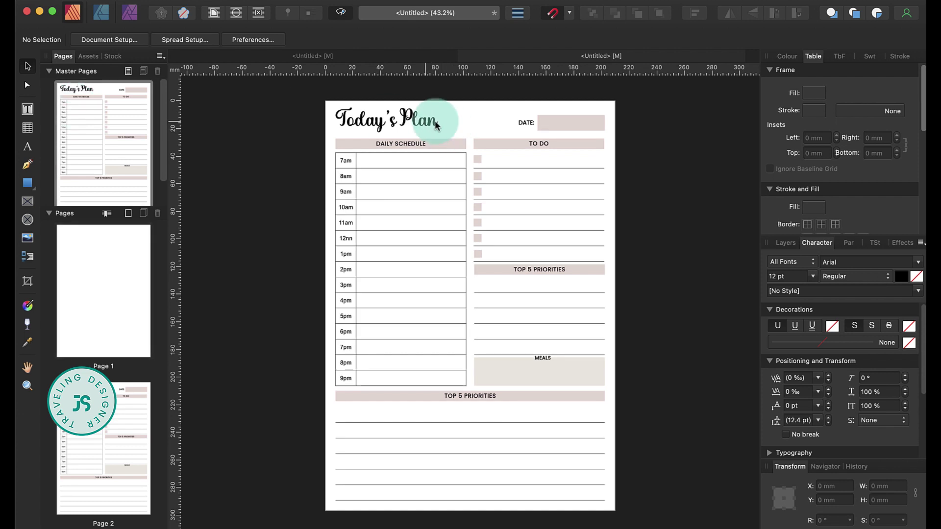
click(414, 126)
click(121, 274)
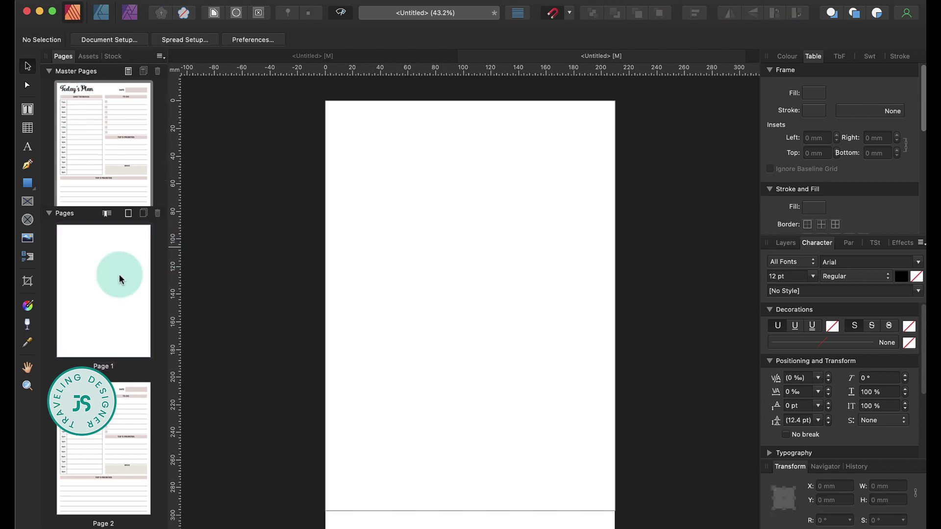
click(571, 260)
key(super+shift+v)
drag(429, 129, 505, 236)
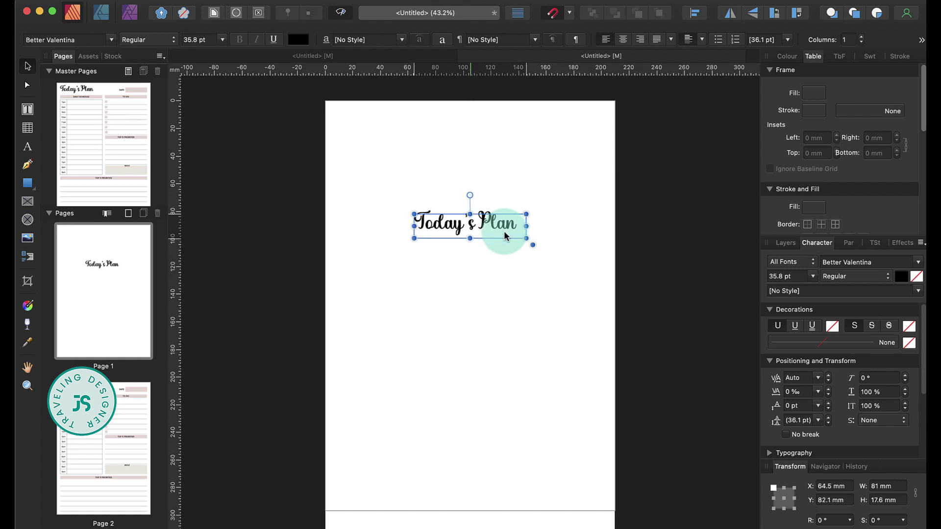
key(t)
scroll(504, 233, down, 4)
scroll(523, 355, up, 5)
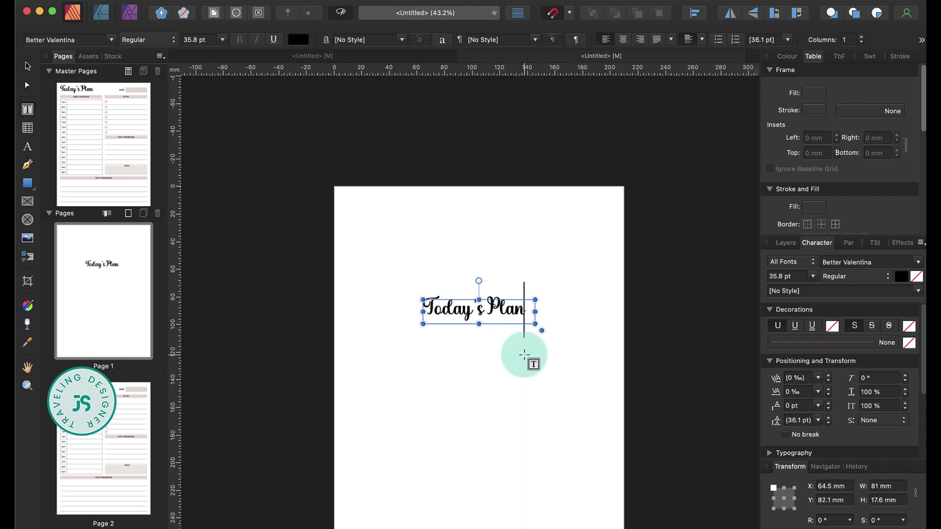
scroll(523, 354, down, 5)
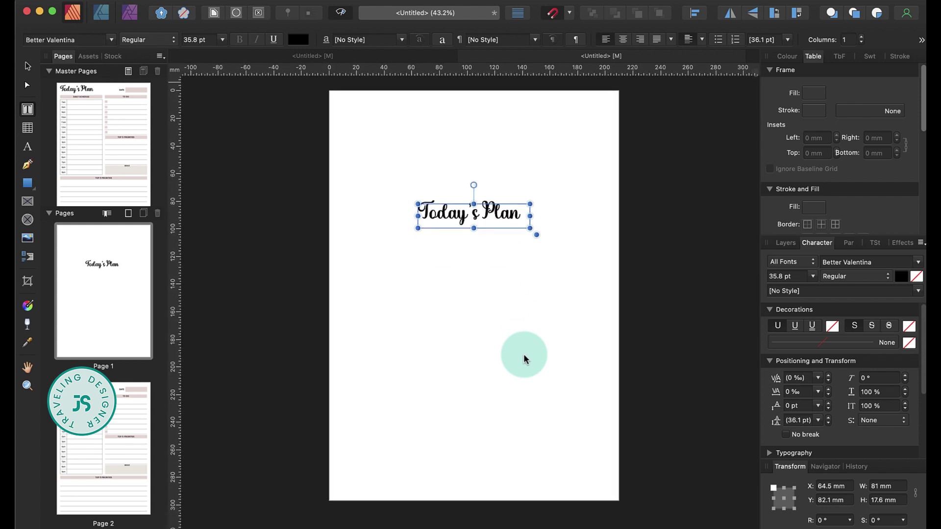
click(27, 66)
click(486, 219)
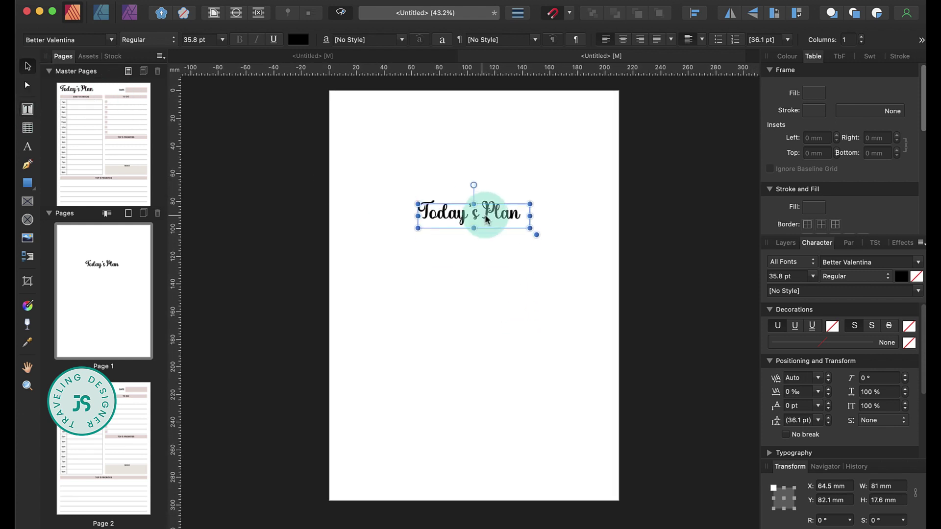
Copy the DAILY SCHEDULE text from Master A to Page 1, centre it below the title and change it to THIS BELONGS TO:
double_click(112, 154)
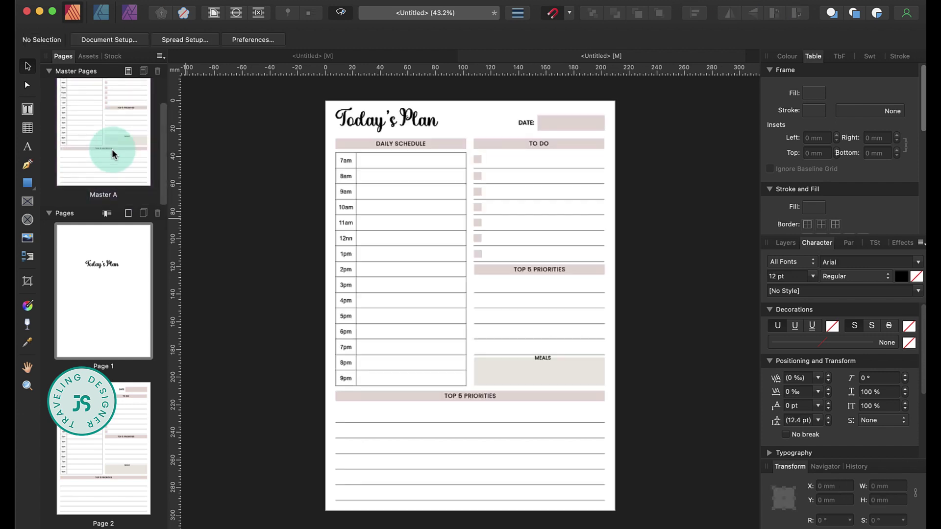
click(525, 122)
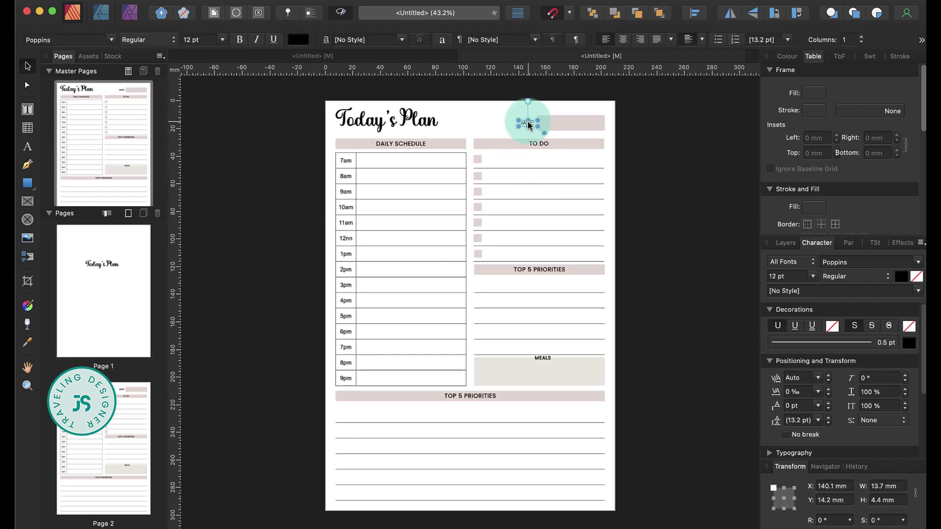
click(422, 146)
click(119, 299)
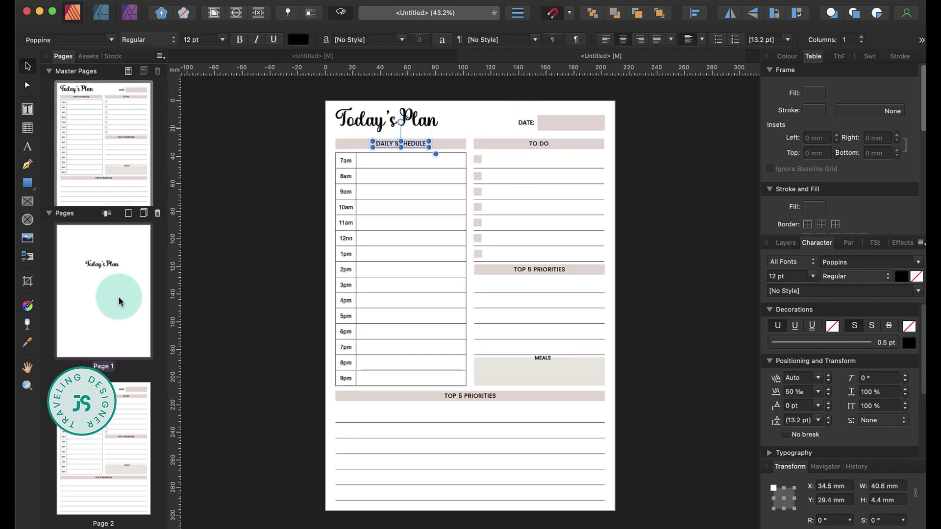
click(563, 295)
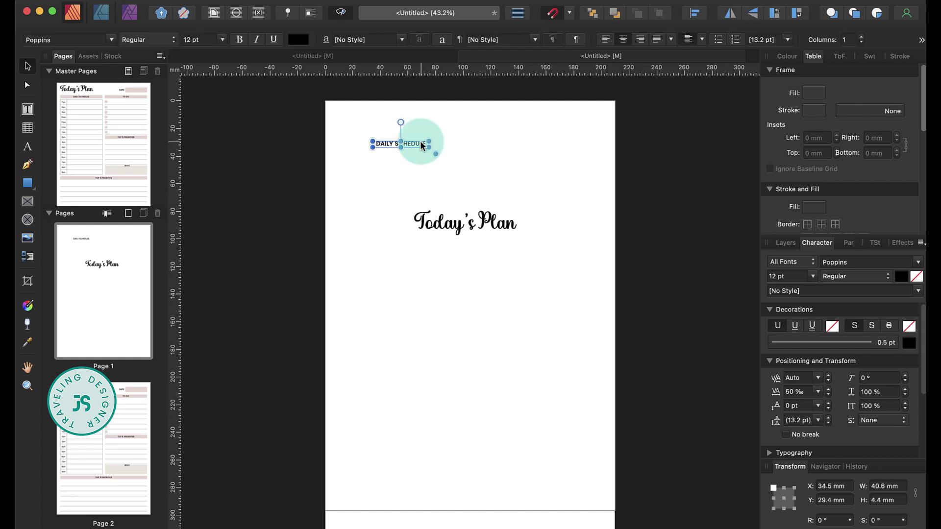
drag(420, 144, 490, 269)
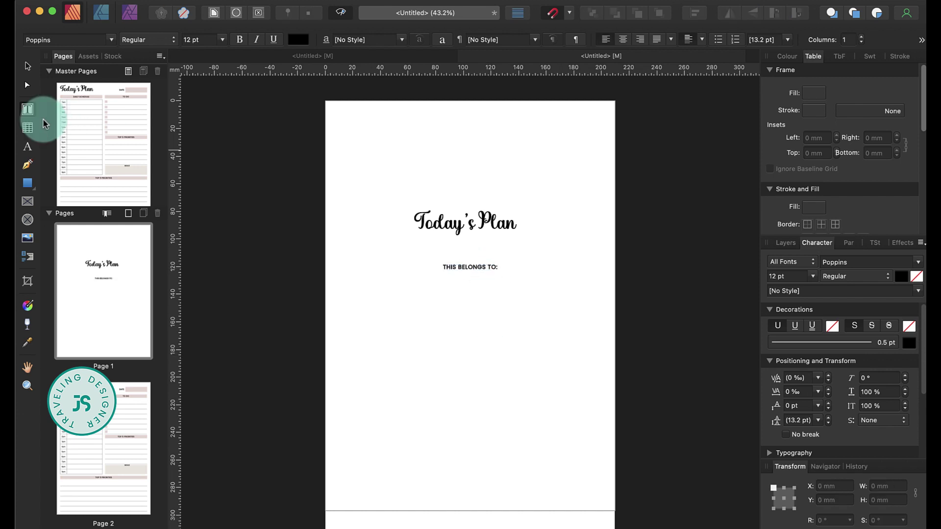
Copy the pink date box from Master A to Page 1, place it beneath THIS BELONGS TO: and widen it to about 101.2 mm
double_click(108, 105)
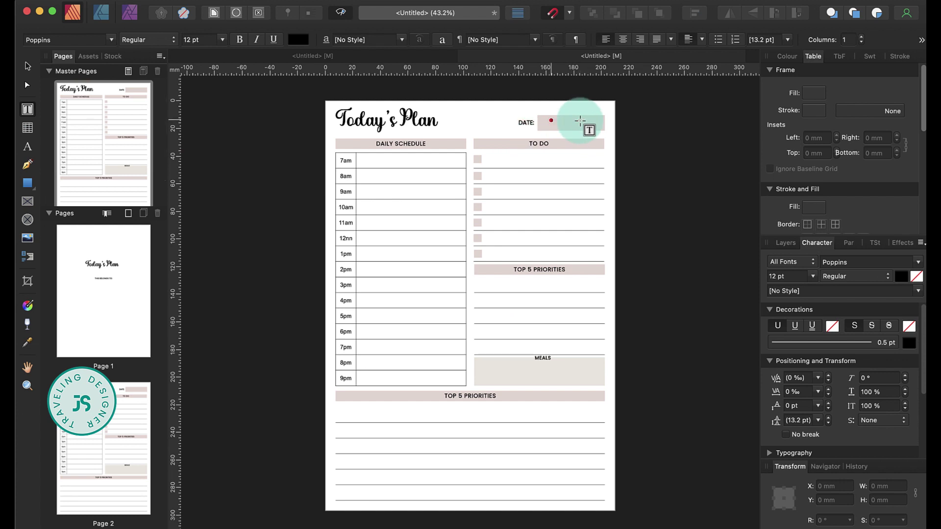
click(29, 66)
click(541, 120)
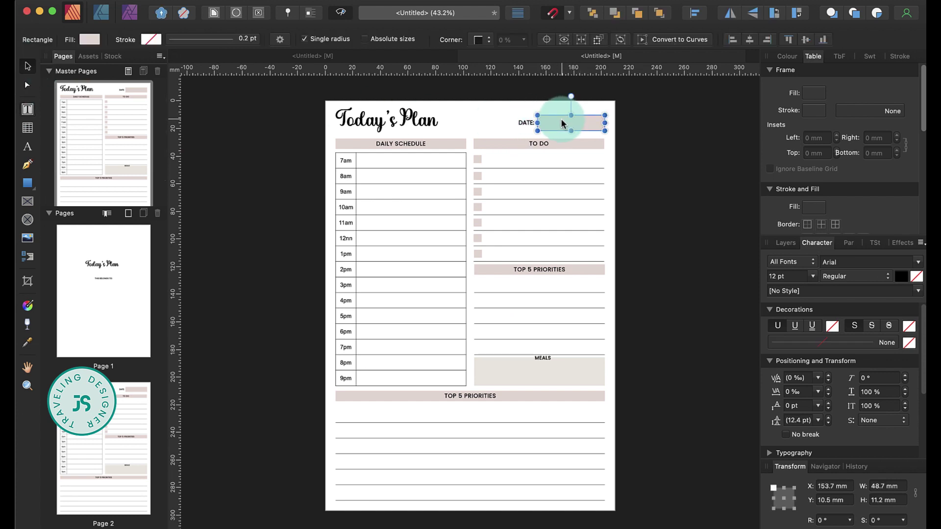
double_click(120, 316)
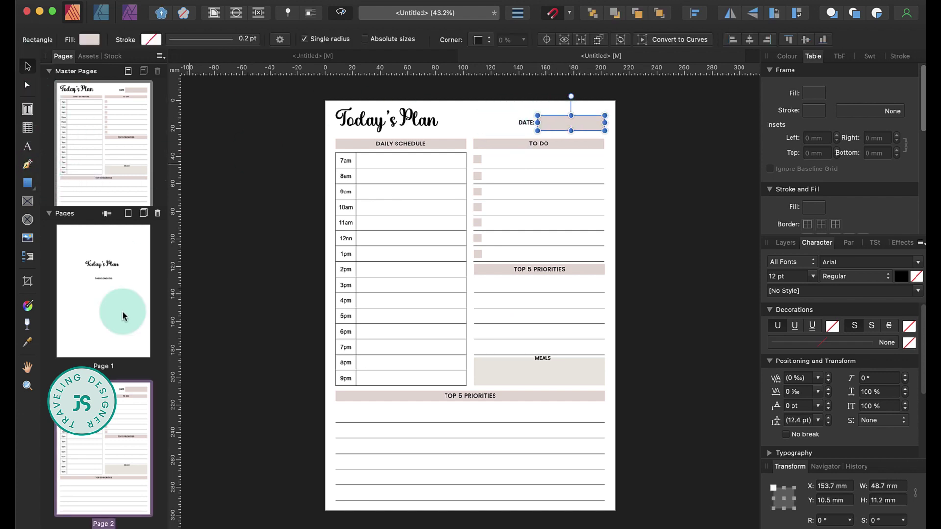
click(596, 348)
click(581, 149)
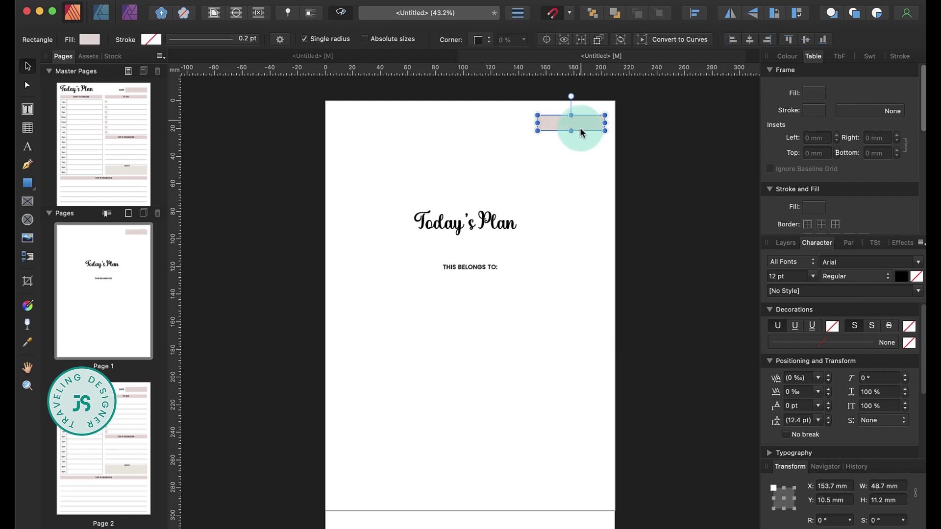
drag(580, 129, 541, 293)
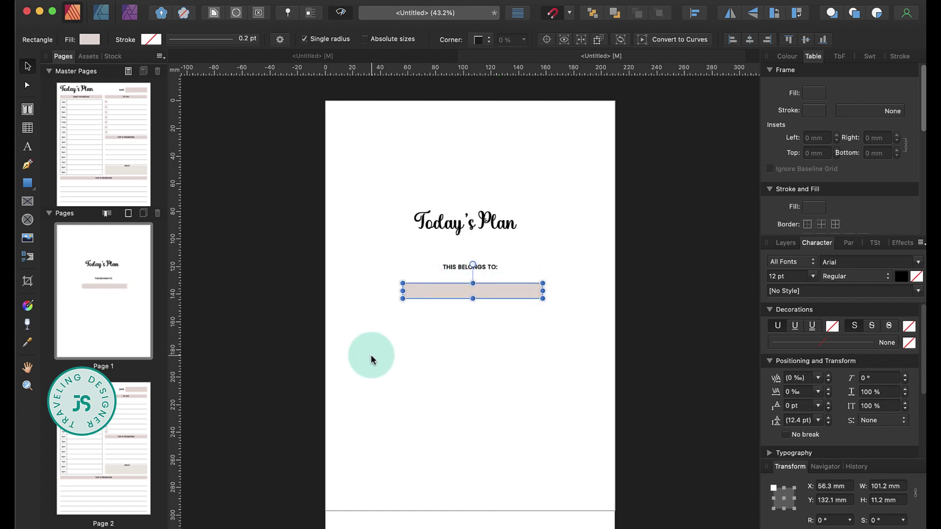
Centre the pink box under the two texts at about Y 130 mm and increase its height to about 29.7 mm
click(562, 208)
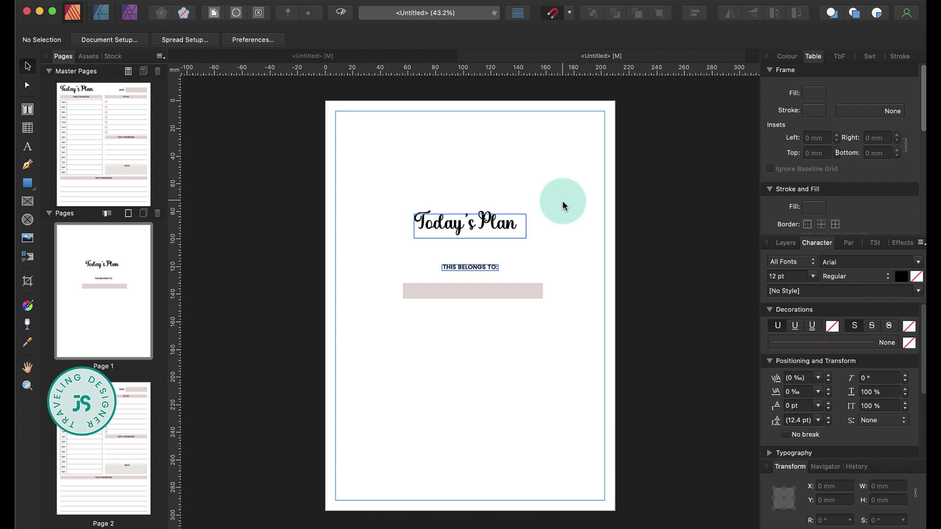
click(495, 233)
click(479, 271)
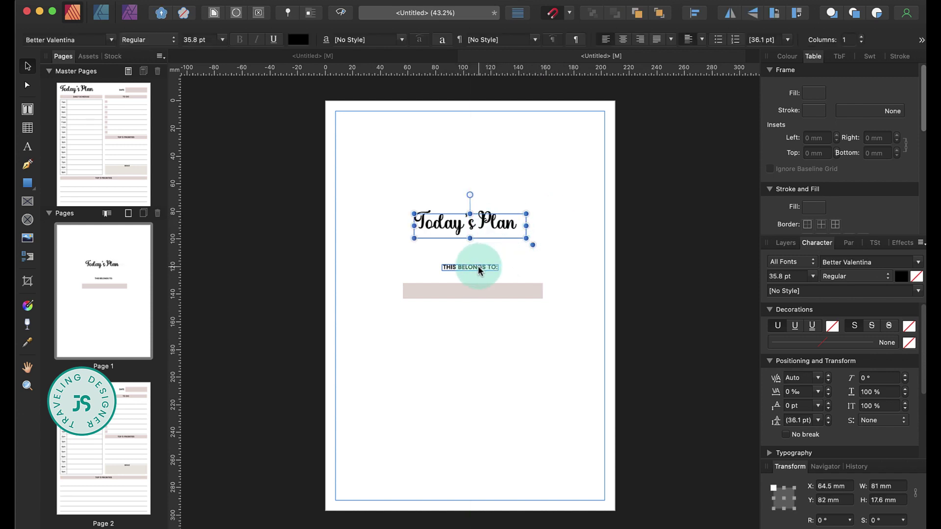
mouse_move(473, 296)
mouse_down()
mouse_move(472, 321)
mouse_move(470, 289)
mouse_up()
click(501, 360)
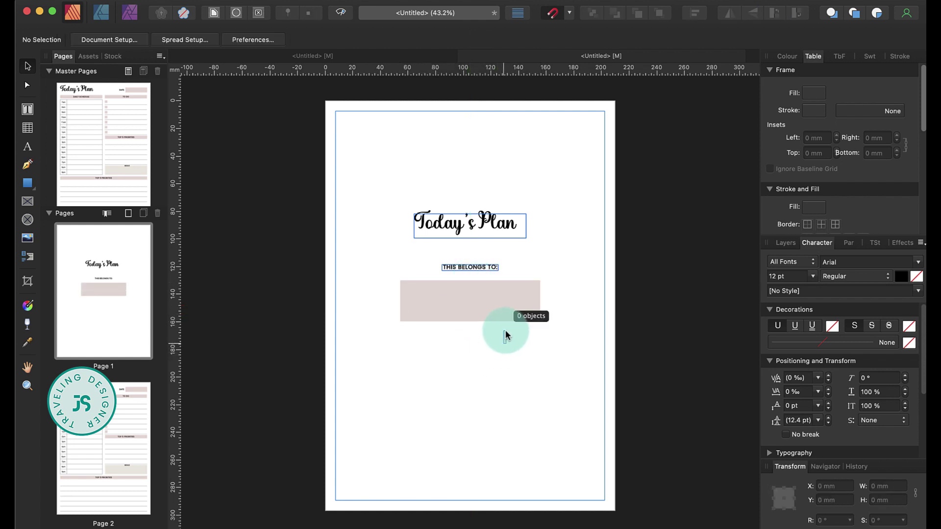
click(510, 315)
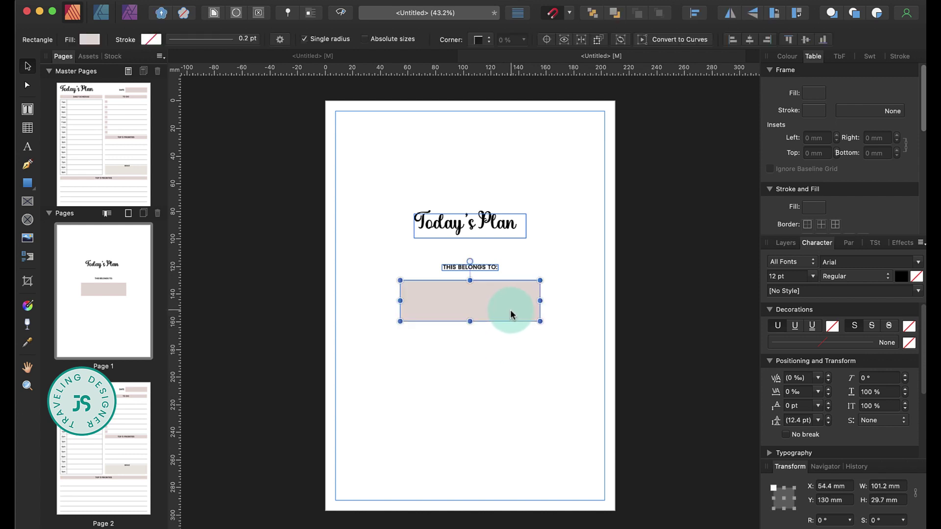
click(359, 214)
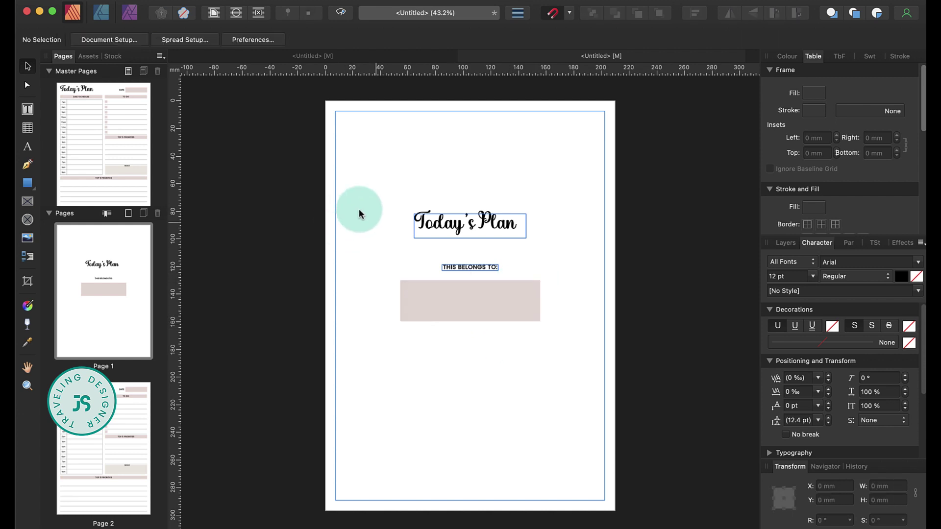
Review the finished cover page and the planner pages that follow it
scroll(583, 316, down, 5)
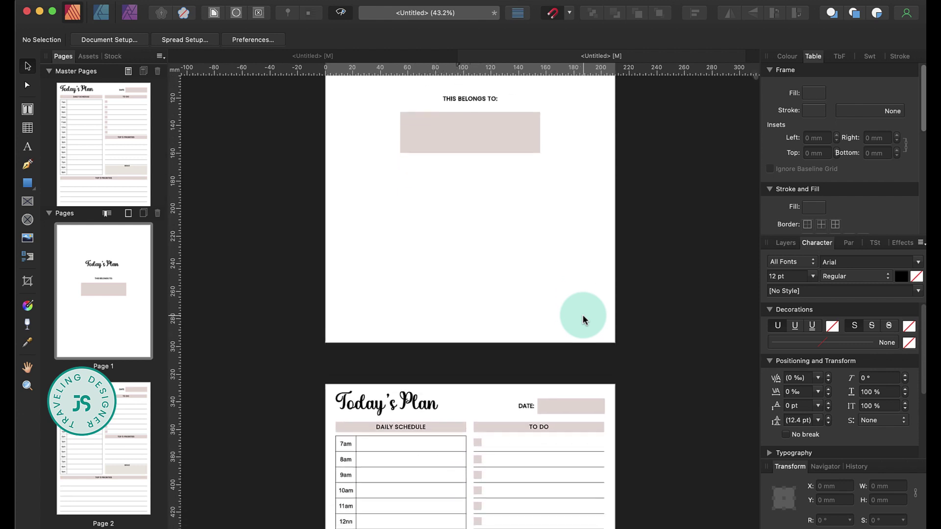
scroll(583, 316, up, 4)
scroll(583, 316, down, 3)
scroll(583, 316, down, 8)
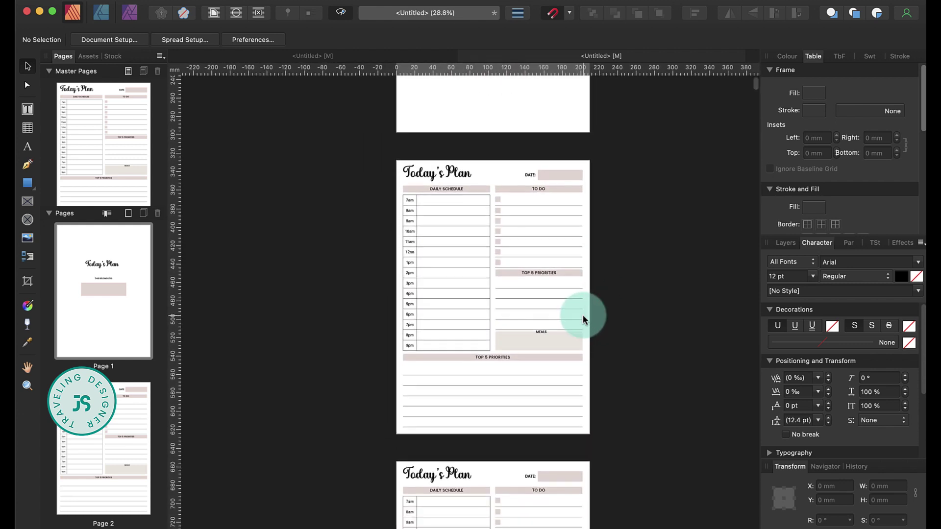
scroll(583, 320, down, 8)
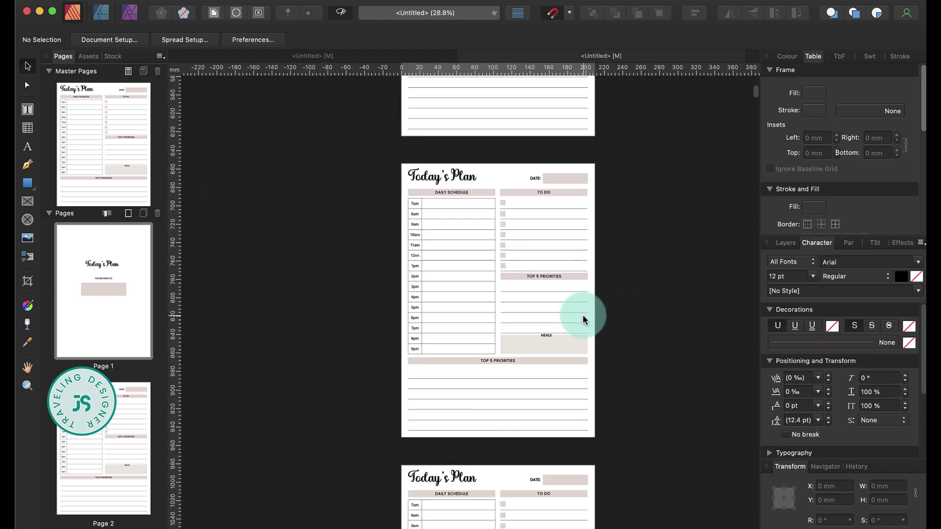
Export all pages of the planner as a PDF with the PDF (for print) preset at 300 DPI
scroll(583, 320, down, 5)
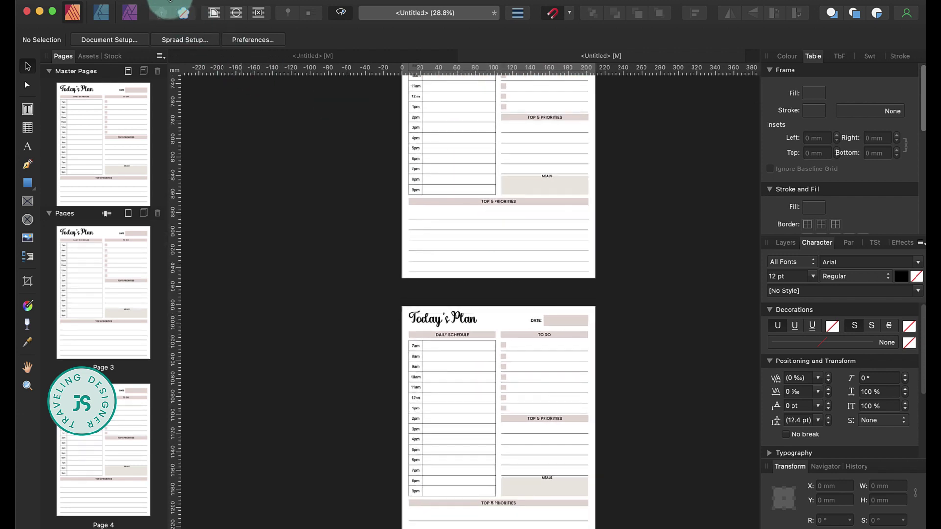
click(142, 1)
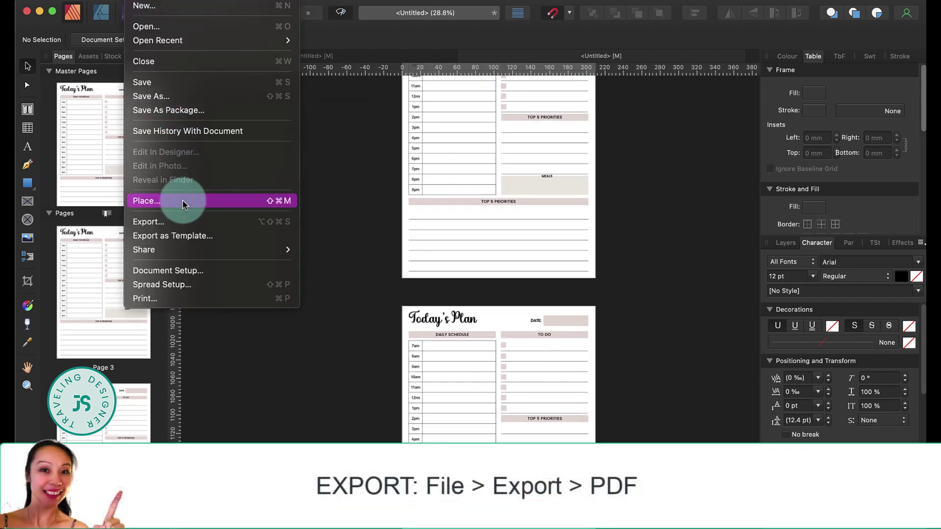
click(182, 225)
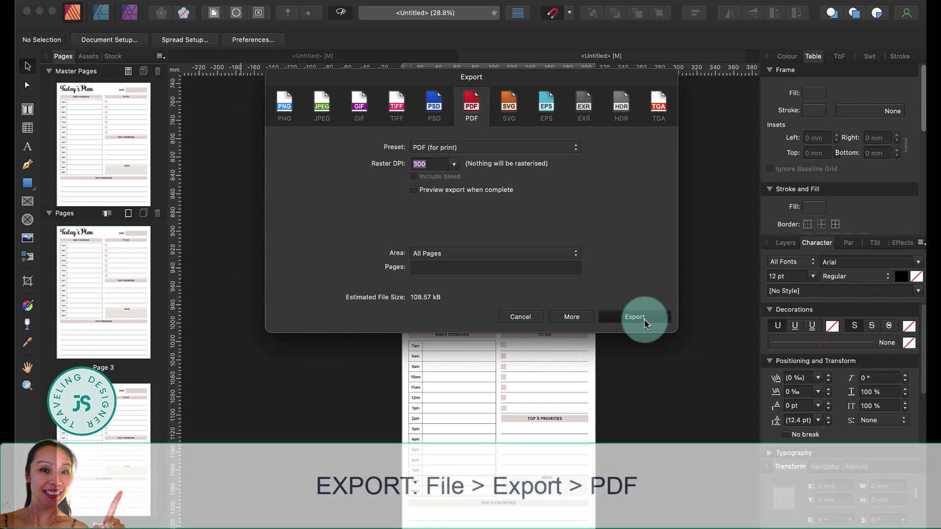
click(635, 317)
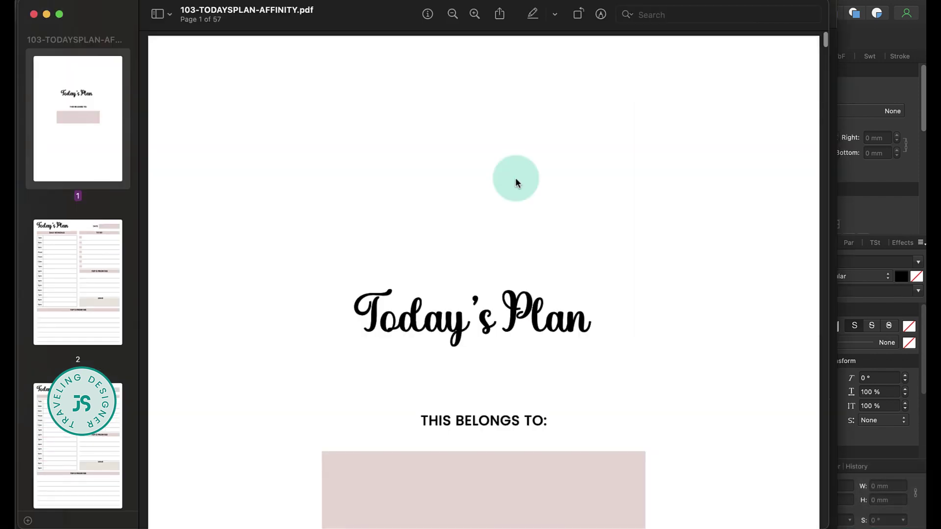
Review the exported 103-TODAYSPLAN-AFFINITY.pdf in Preview, checking the cover page and the daily planner pages that follow it
scroll(515, 178, down, 5)
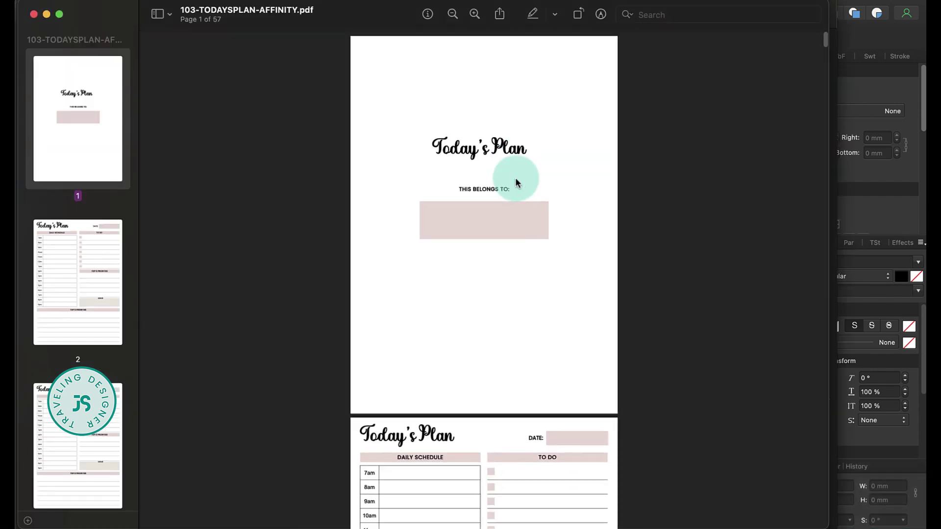
scroll(515, 178, down, 3)
scroll(516, 181, down, 10)
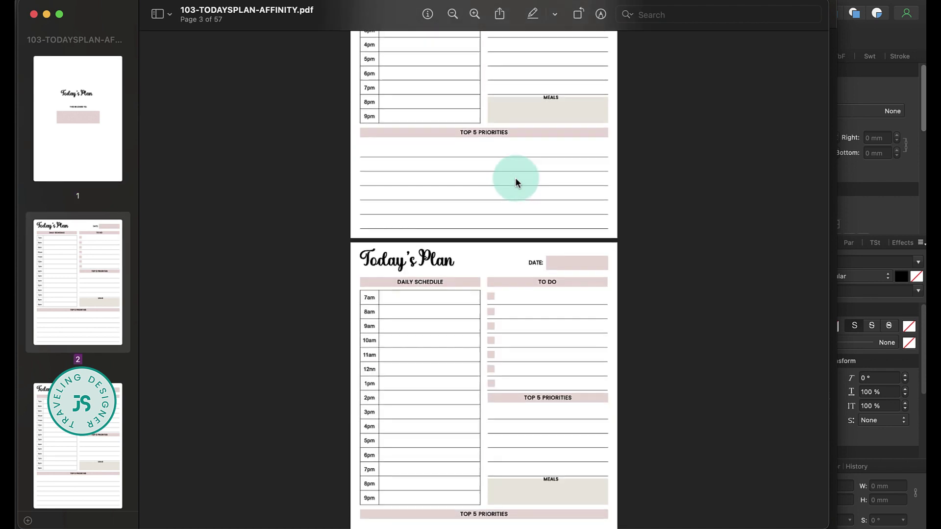
scroll(515, 180, down, 15)
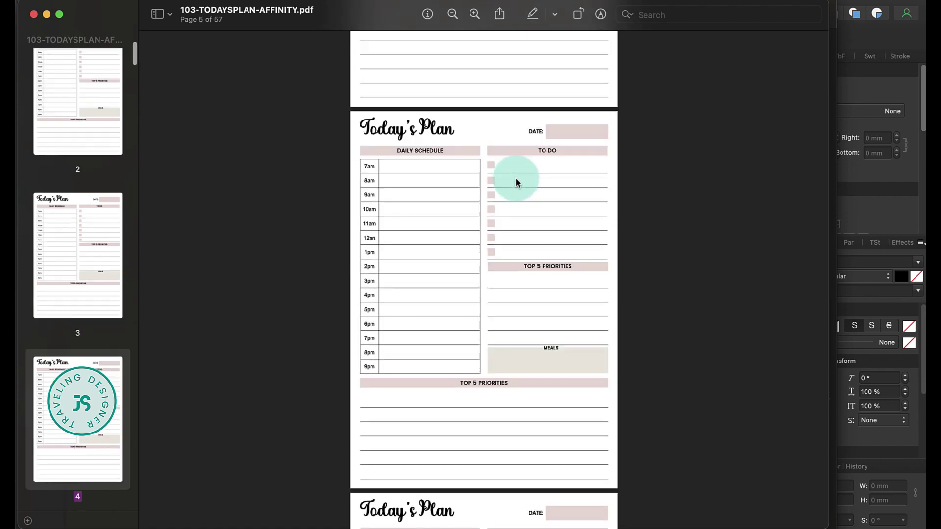
scroll(515, 179, down, 20)
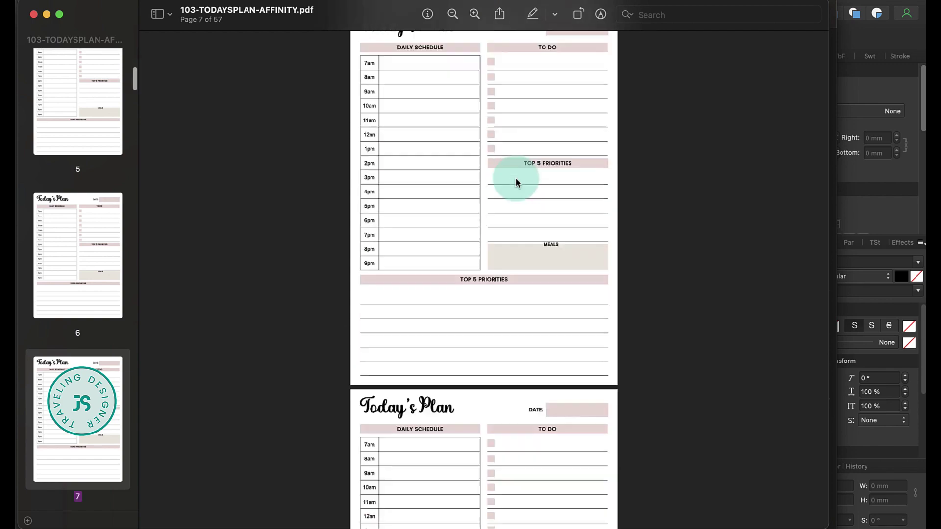
scroll(516, 179, down, 3)
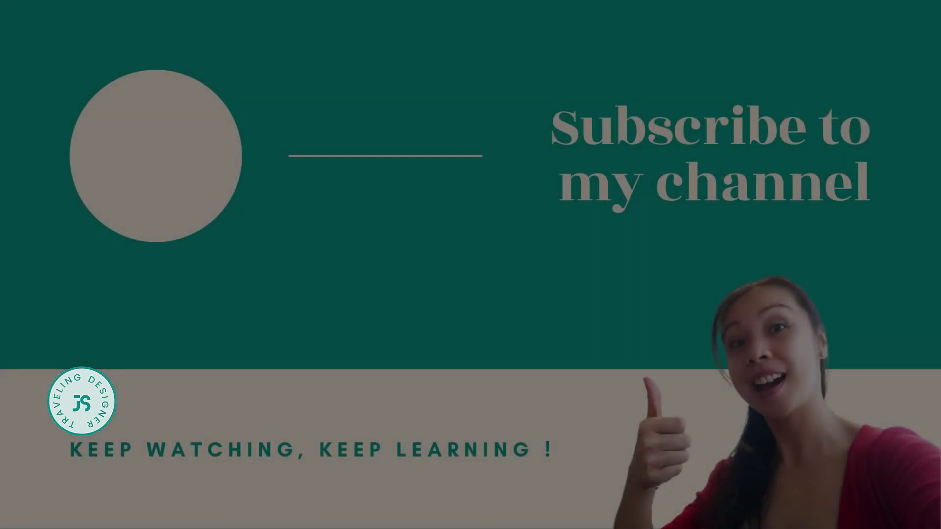